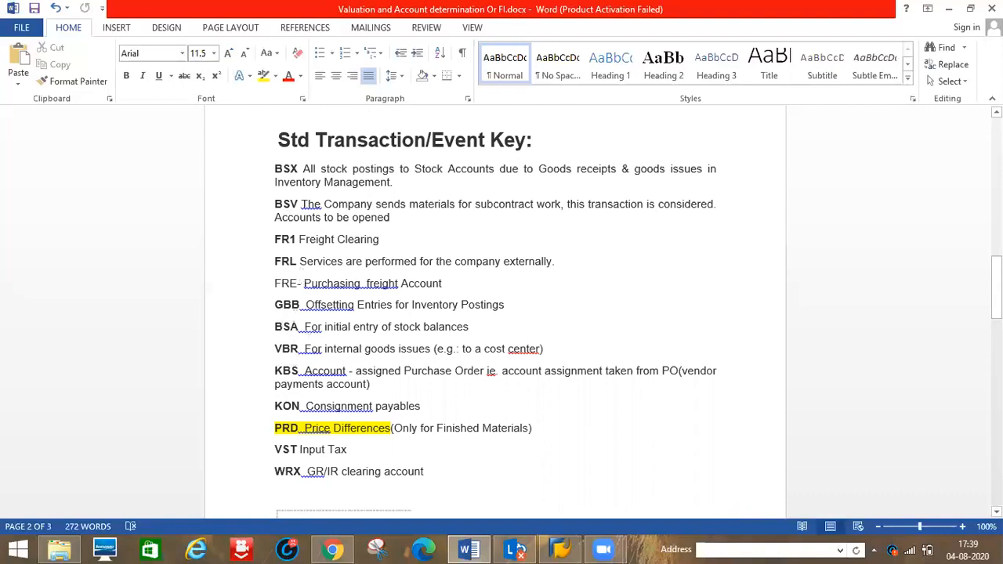
- Review the account determination notes in the Word document
scroll(496, 312, "up", 5)
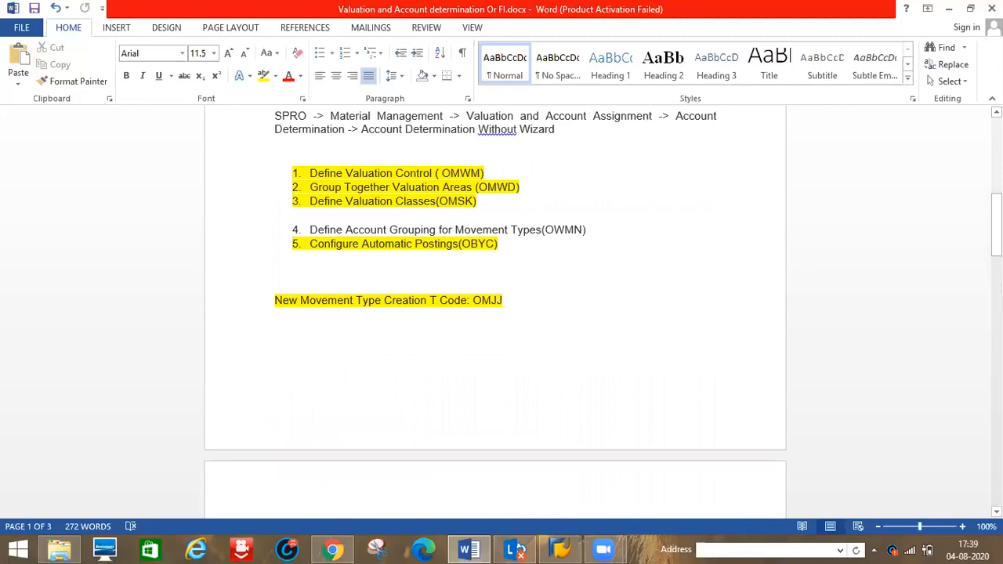
scroll(495, 312, "up", 5)
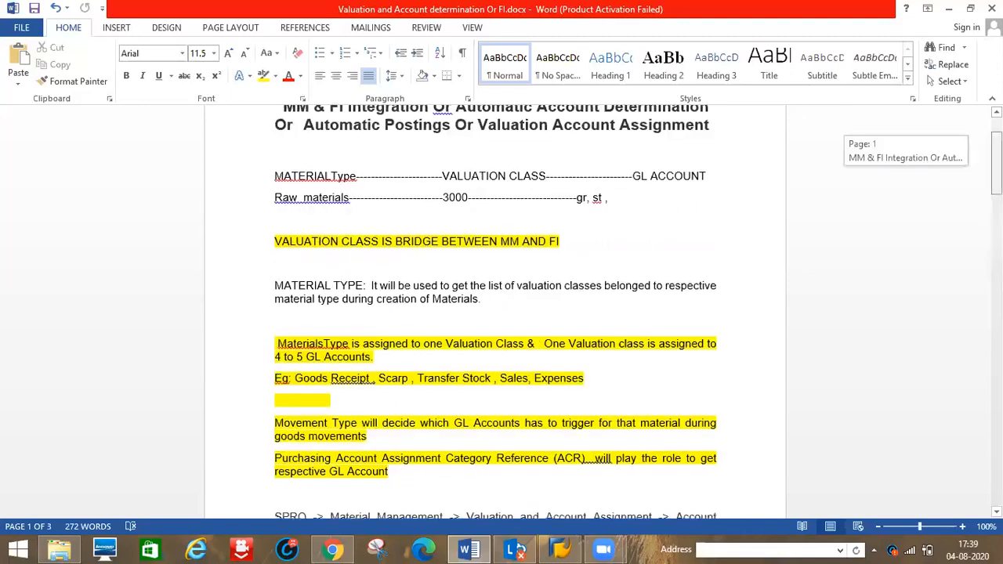
scroll(496, 311, "down", 3)
left_click_drag(996, 203, 996, 202)
left_click(452, 225)
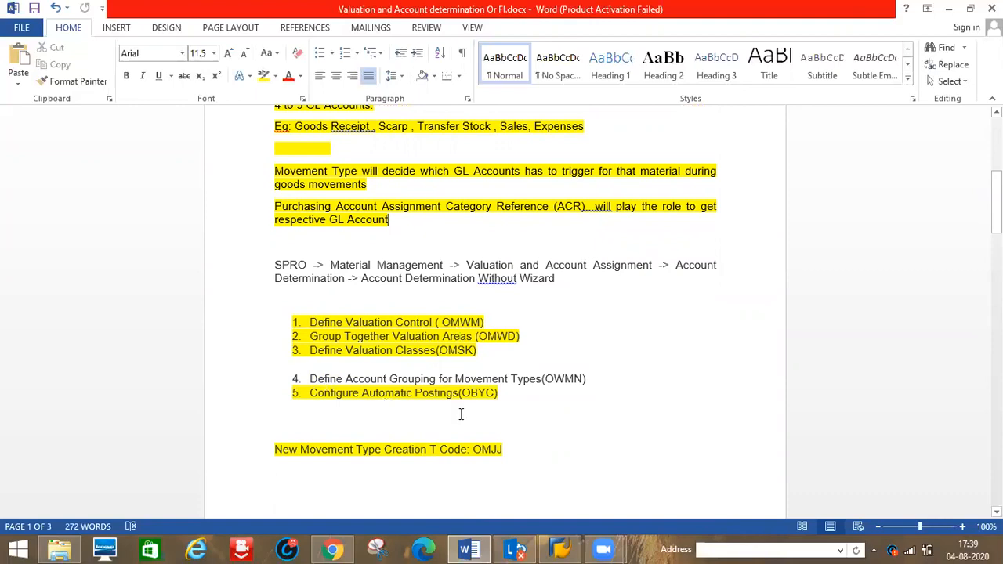
- Open the NEW connection in SAP Logon and sign in with the user ID and account password
left_click(555, 549)
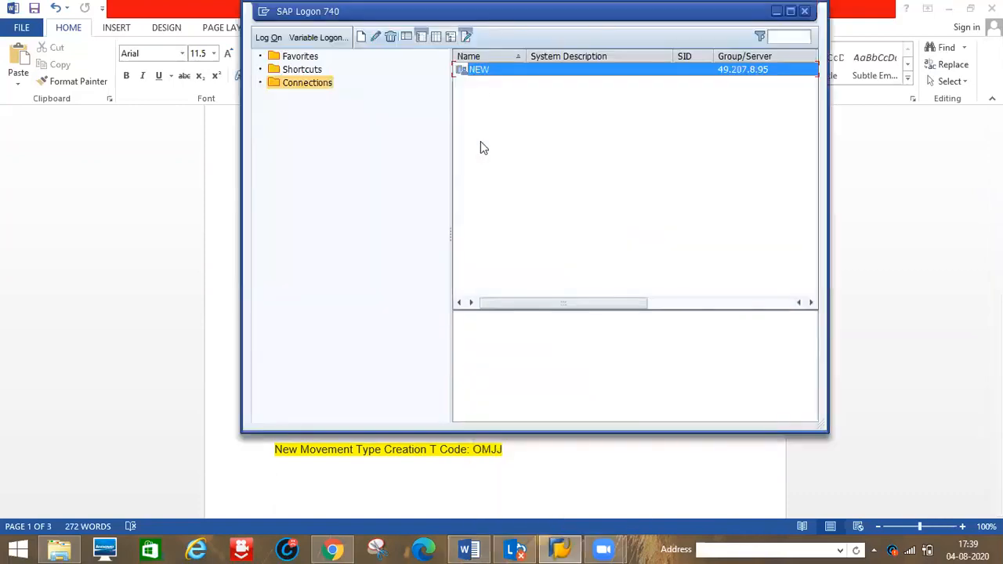
double_click(477, 75)
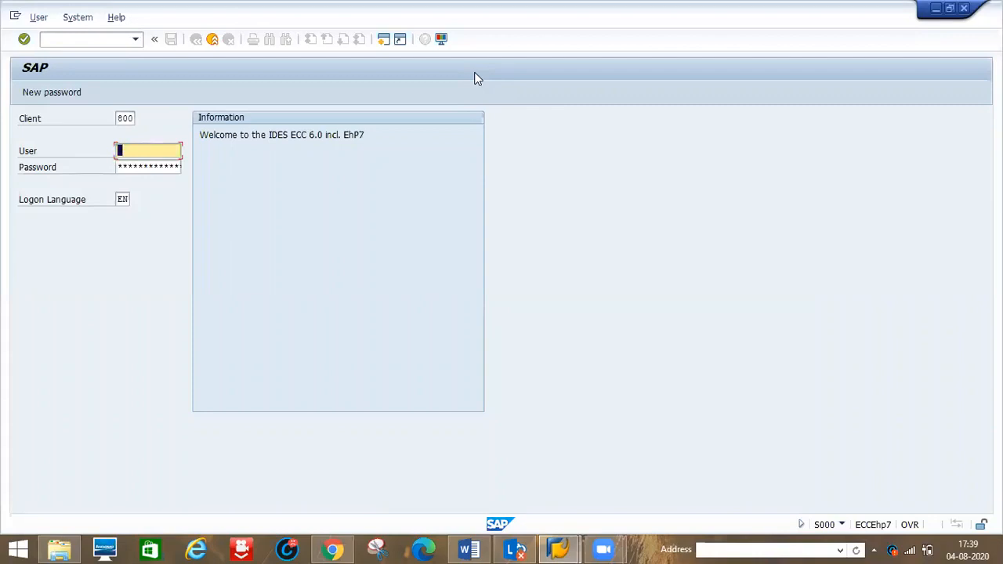
type("u")
key("Down")
key("Tab")
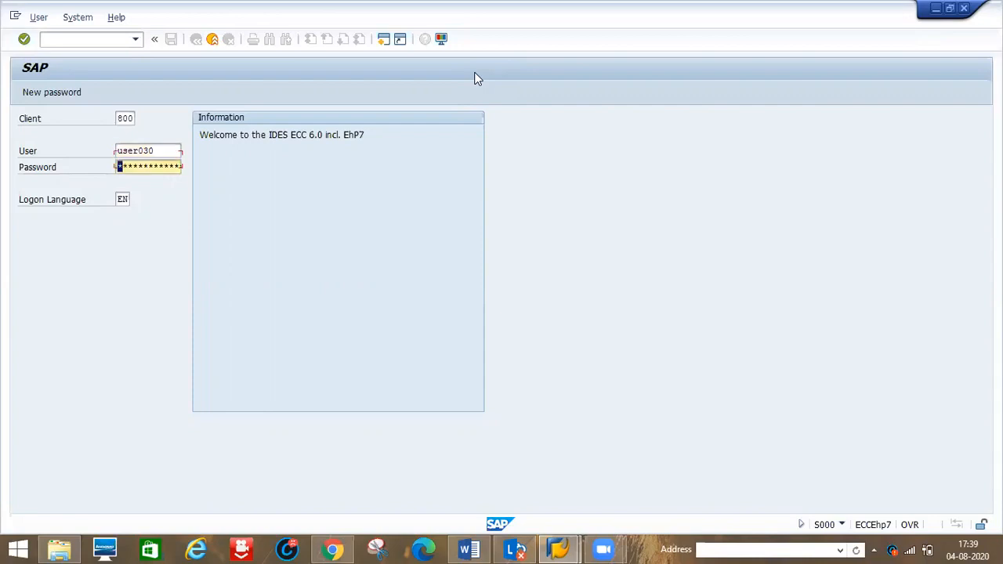
type("********")
key("Return")
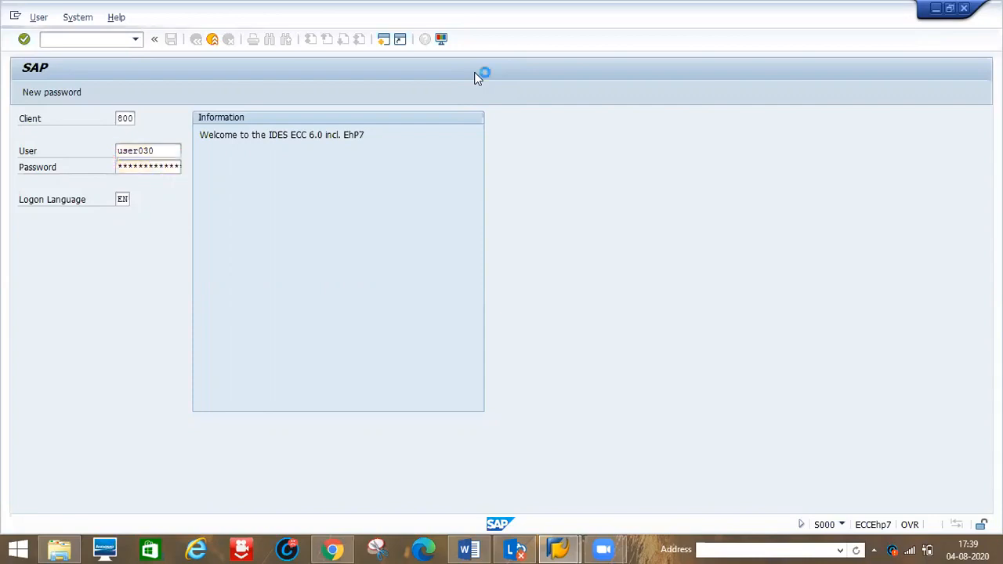
- Run transaction SPRO, open the SAP Reference IMG and expand Materials Management
type("spro")
key("Return")
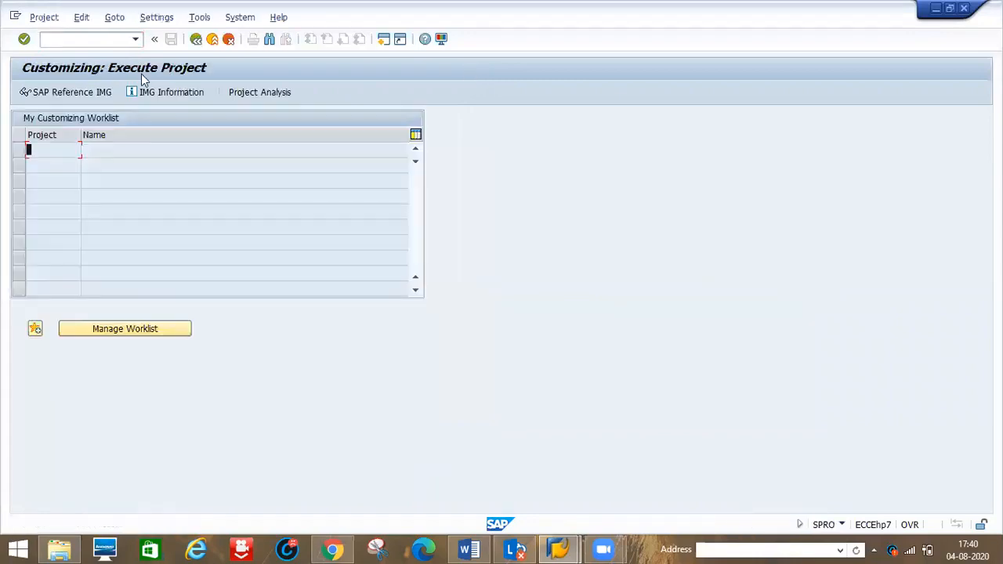
left_click(101, 92)
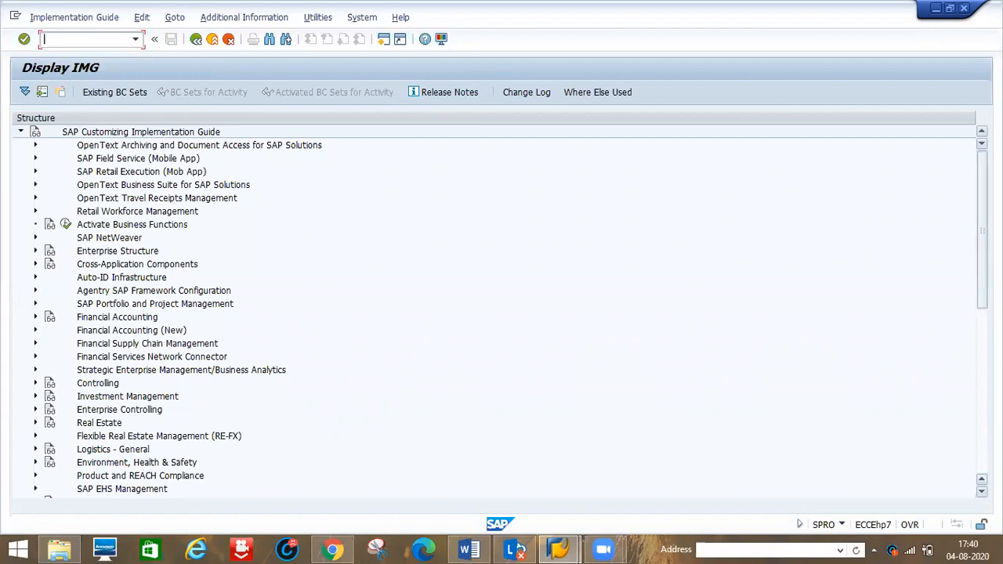
scroll(770, 376, "down", 9)
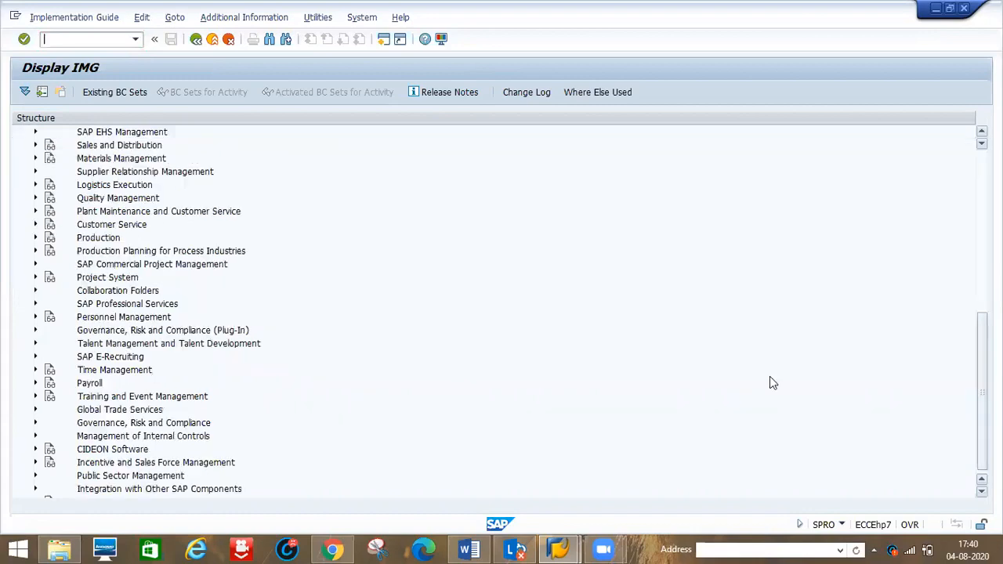
left_click(36, 158)
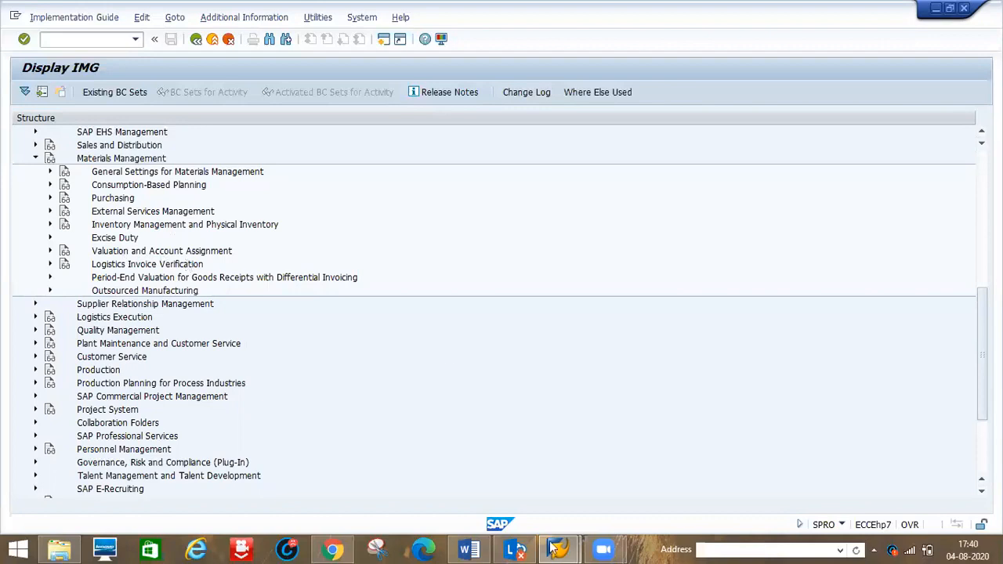
- Check the notes document and return to the IMG
mouse_move(468, 548)
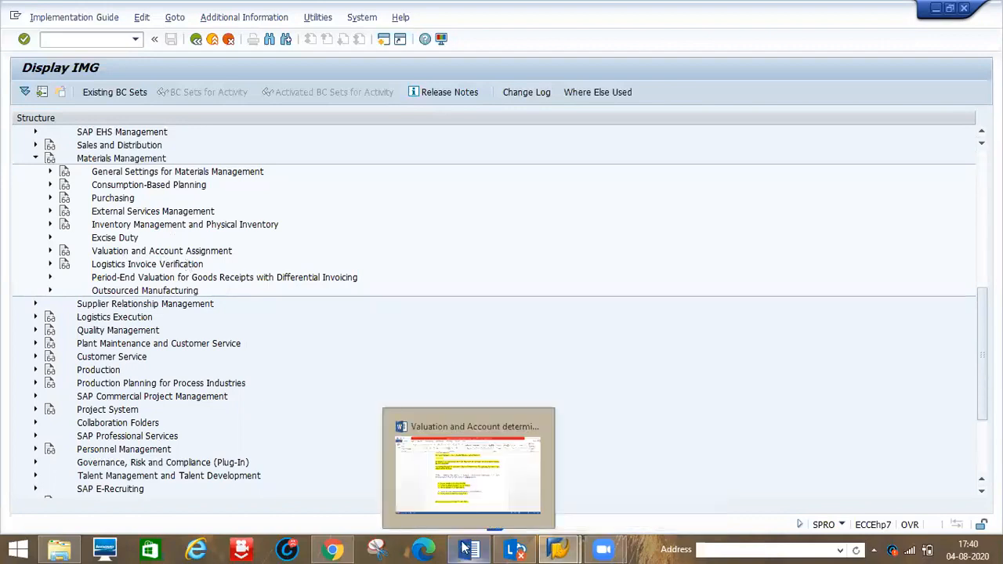
left_click(448, 461)
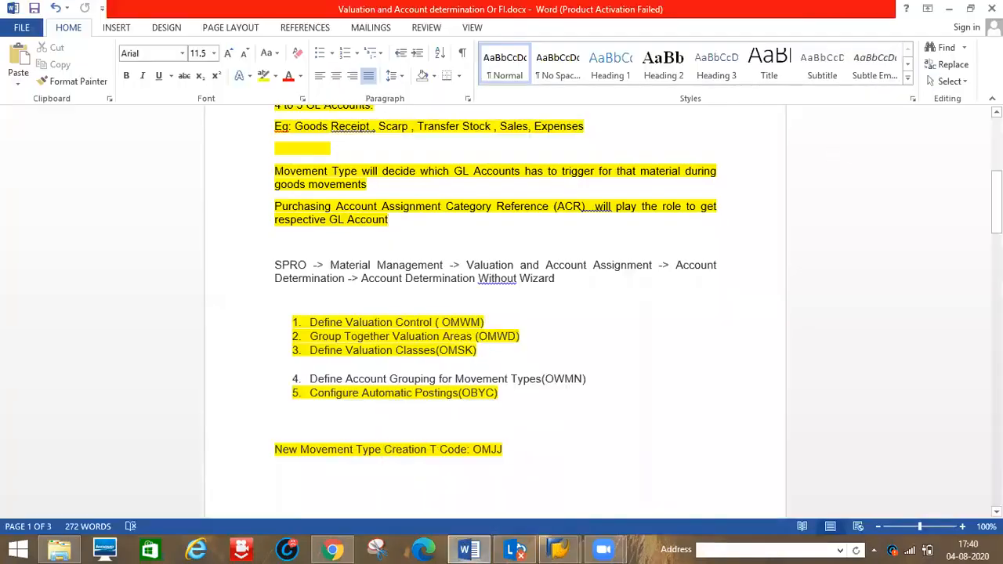
scroll(594, 149, "up", 8)
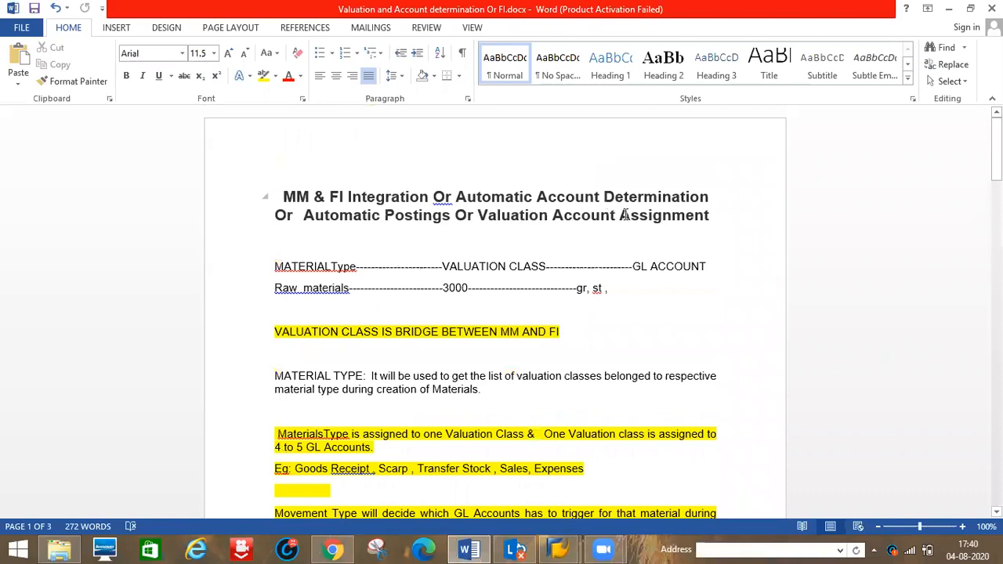
key("alt+Tab")
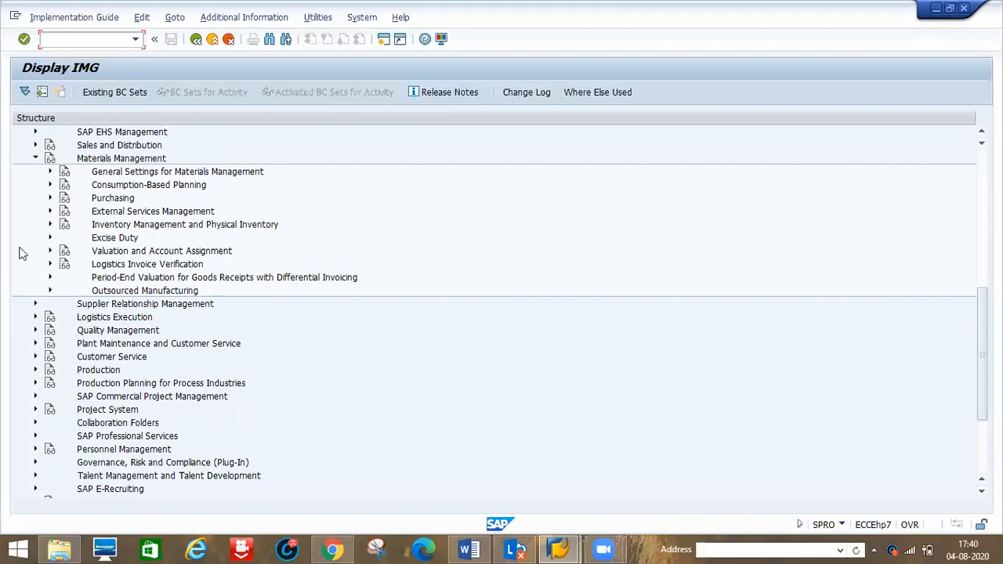
- Expand Valuation and Account Assignment, Account Determination and Account Determination Without Wizard in the IMG tree
left_click(50, 252)
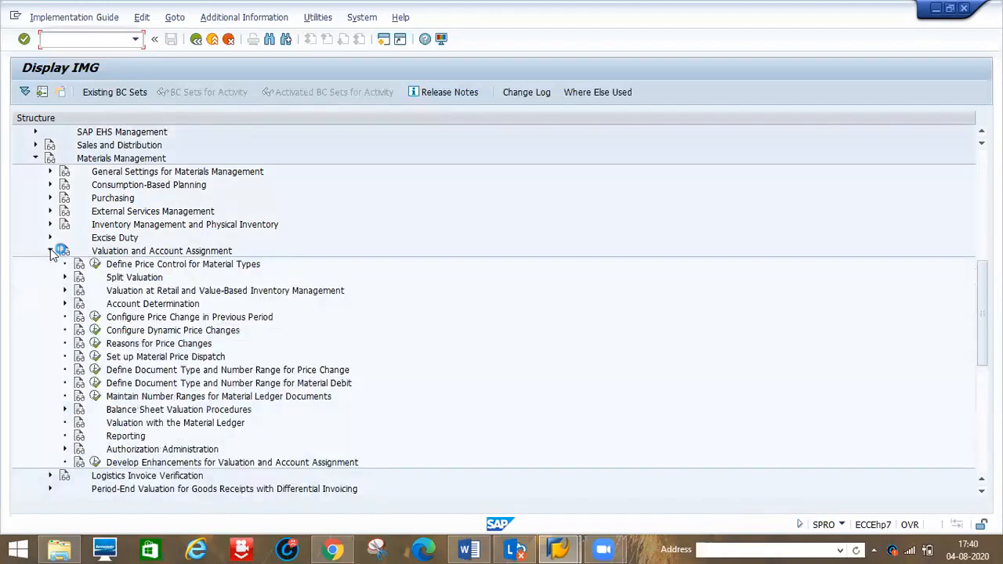
left_click(65, 304)
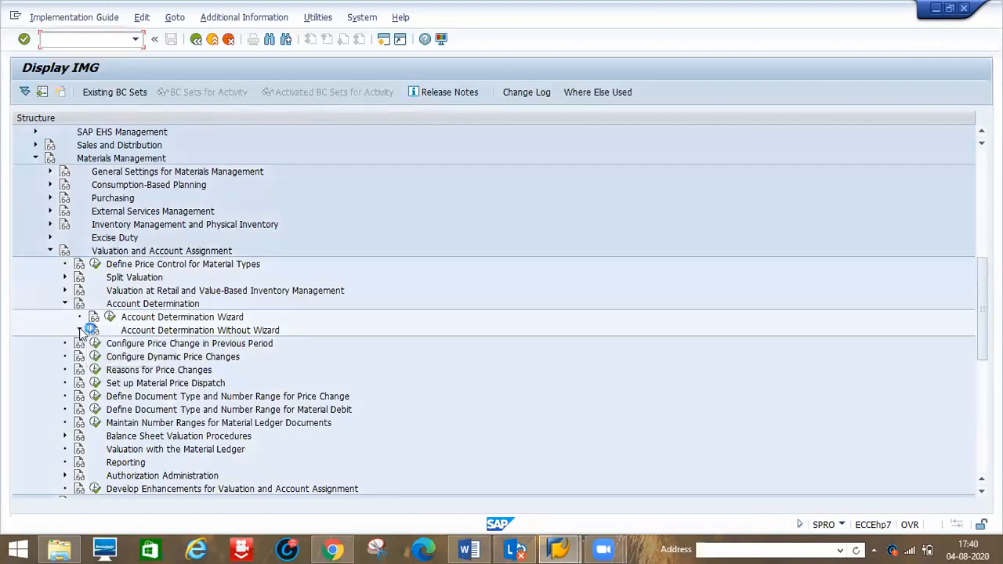
left_click(80, 331)
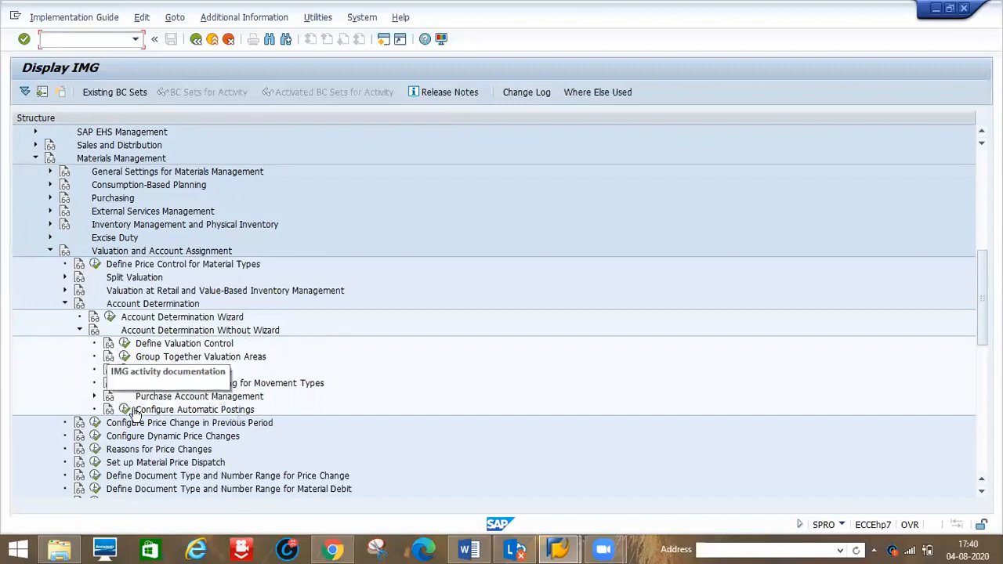
- Consult the SPRO path and activity list in the notes, then return to the IMG
key("alt+Tab")
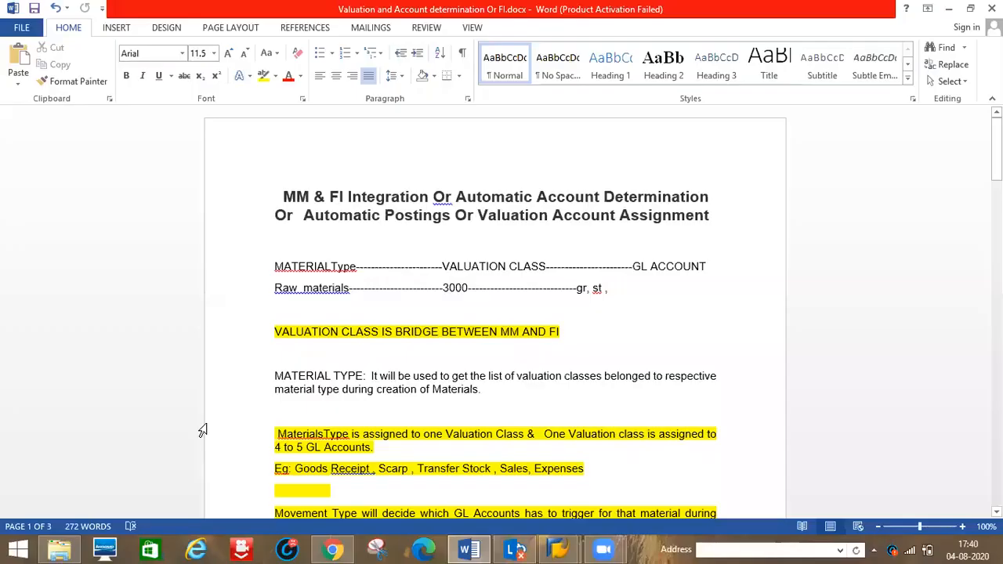
left_click_drag(996, 149, 995, 215)
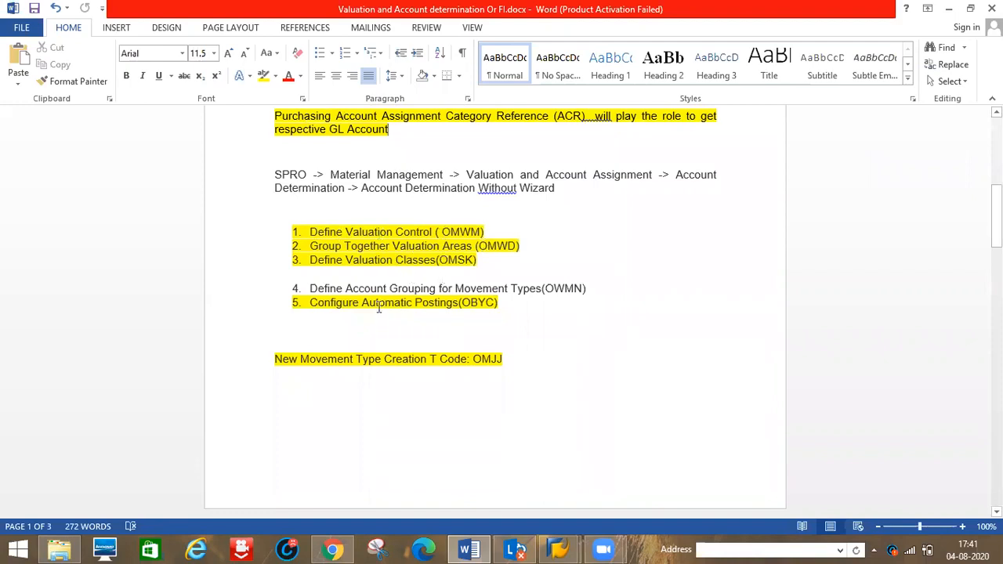
key("alt+Tab")
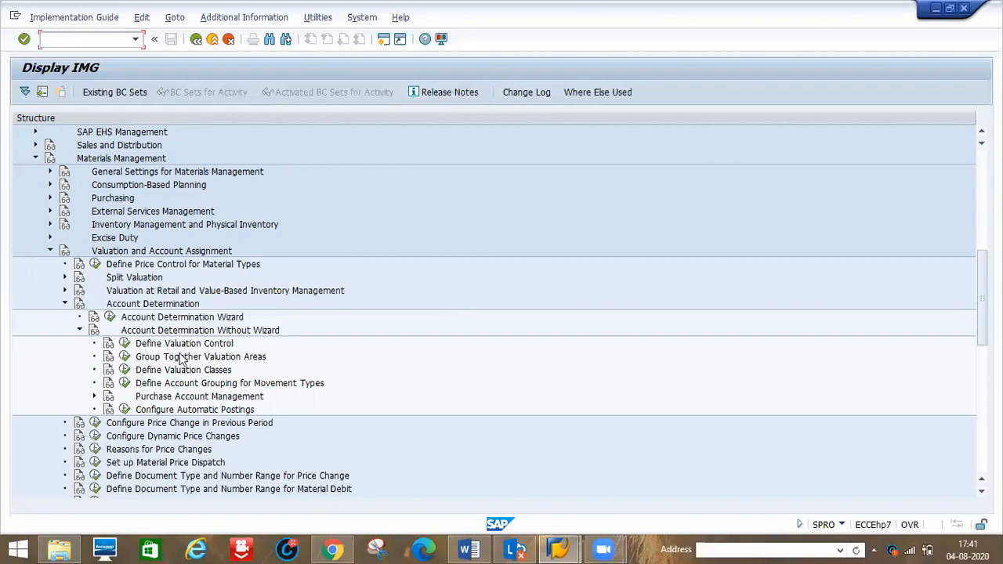
- Open the Define Valuation Control activity and go back to the IMG without changes
left_click(125, 345)
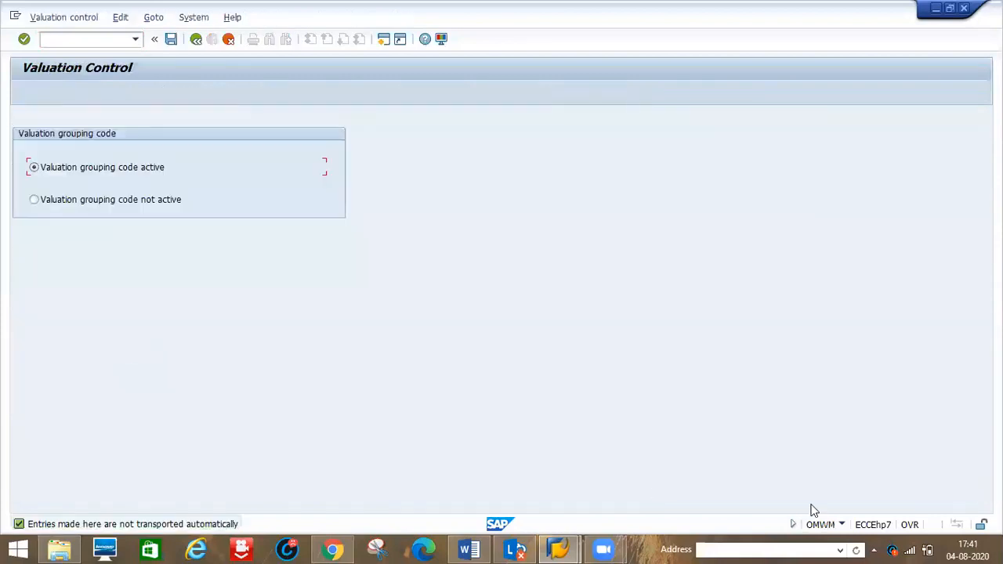
key("XF86AudioRaiseVolume")
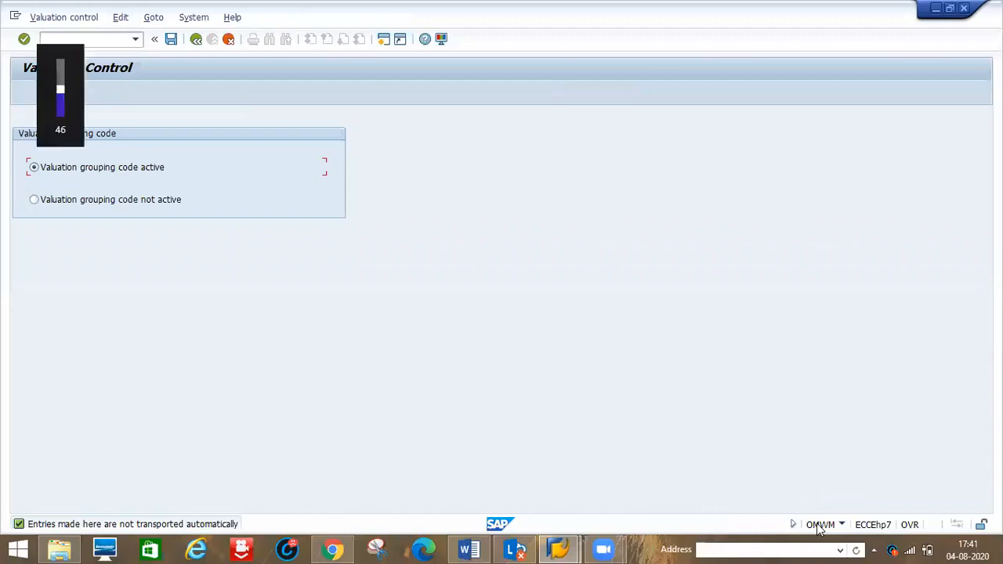
key("XF86AudioLowerVolume")
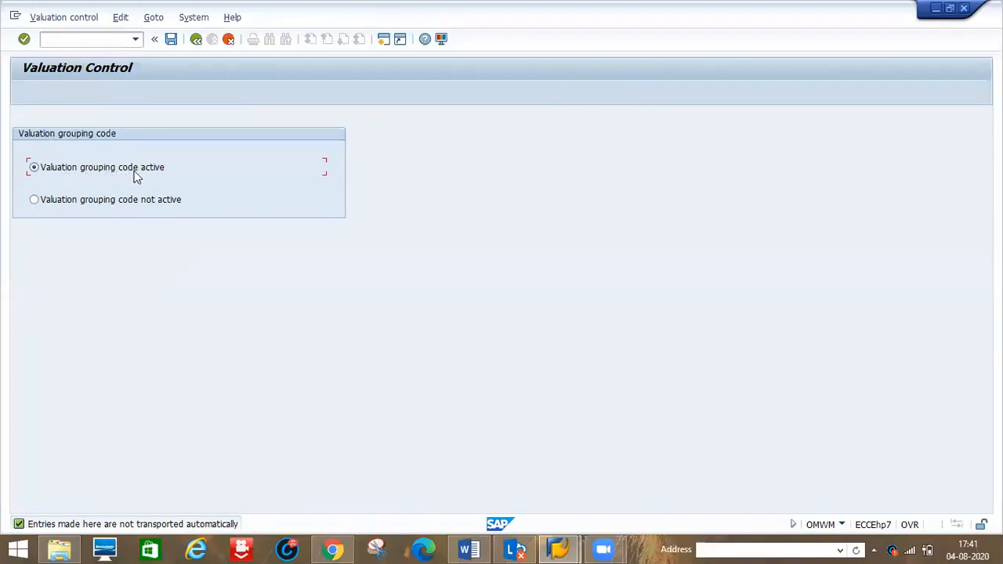
left_click(192, 43)
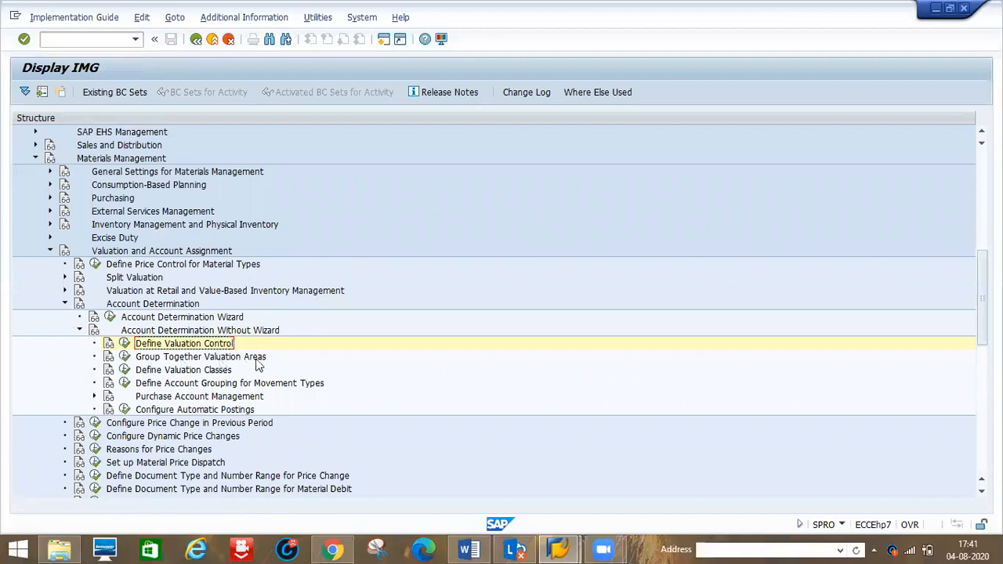
- Open Group Together Valuation Areas and select the rows for valuation areas 0099, 0783, 0784, 0785 and 1000
left_click(125, 357)
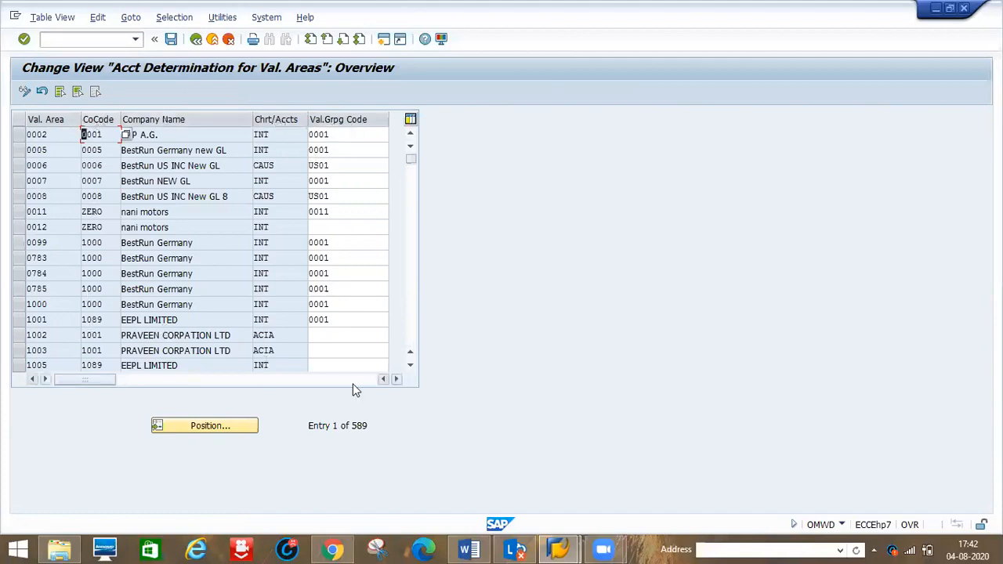
left_click(18, 242)
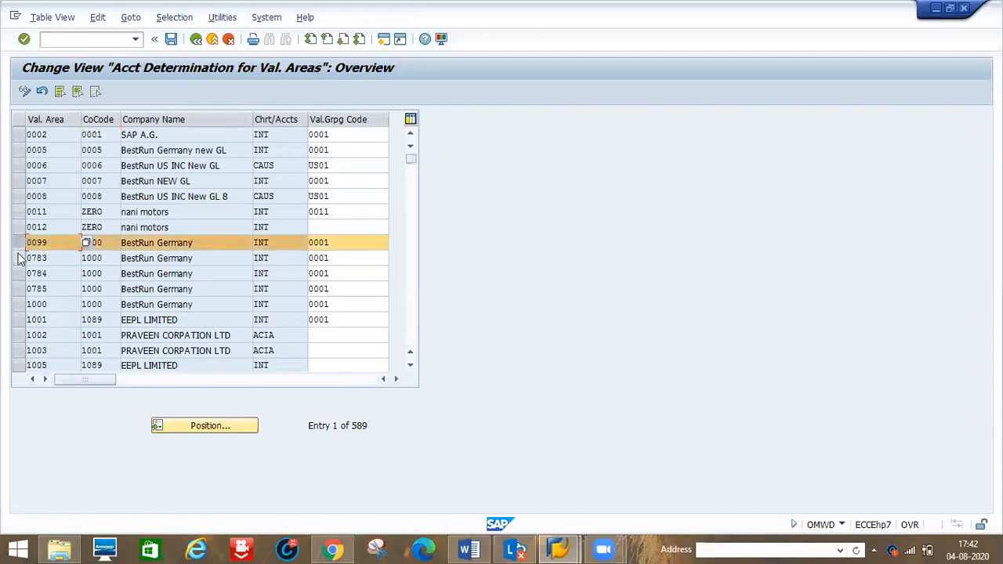
left_click(19, 258)
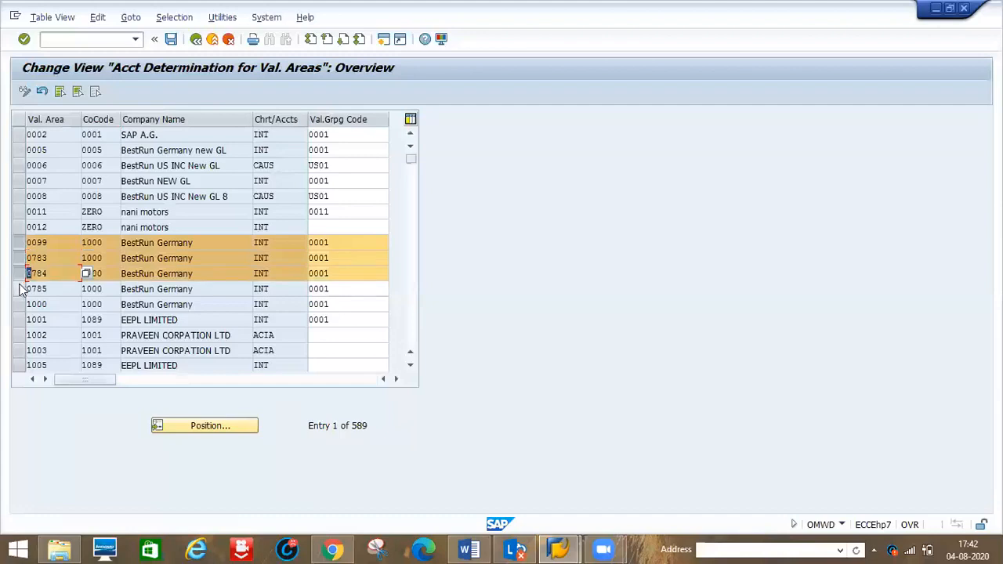
left_click(21, 288)
left_click(20, 304)
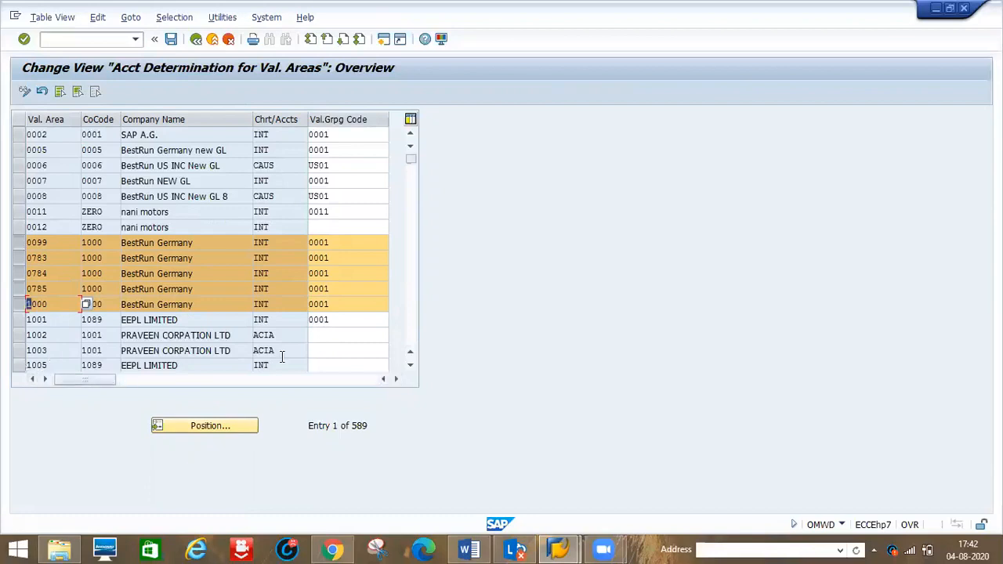
- Scroll the valuation area list and also select the rows for valuation areas 1100 and 1123
left_click(410, 367)
left_click(410, 367)
left_click(411, 367)
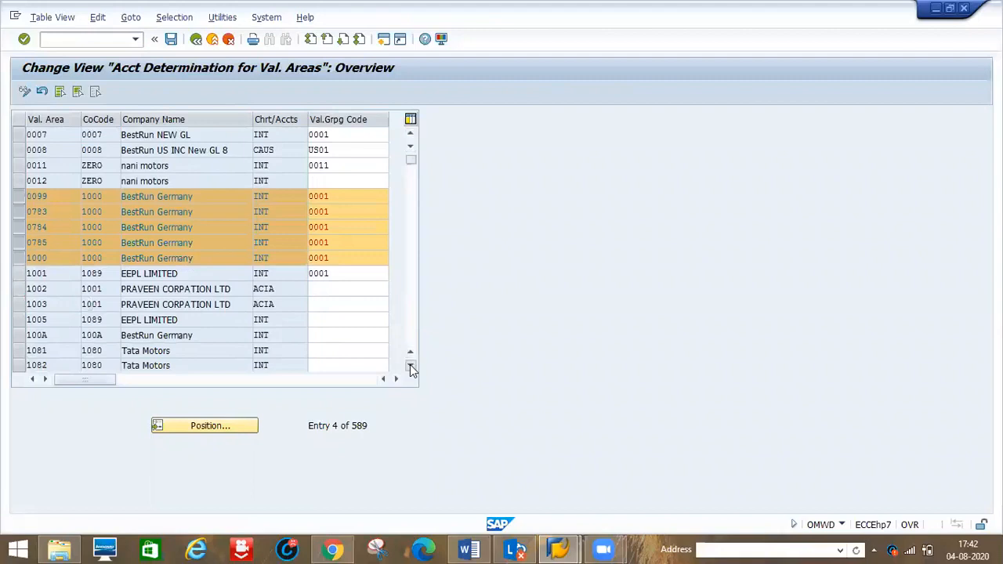
left_click(410, 366)
left_click(411, 367)
left_click(410, 366)
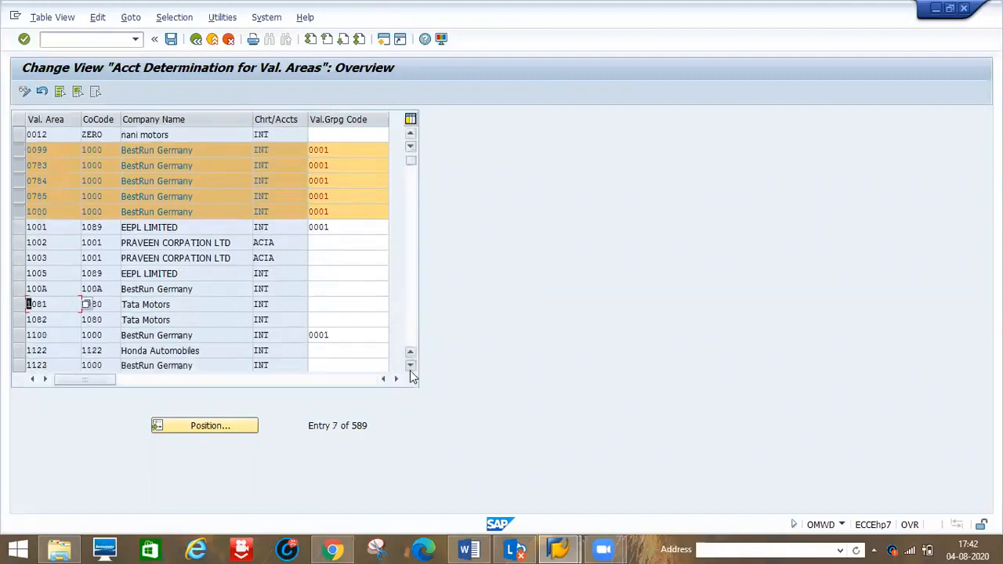
left_click(19, 335)
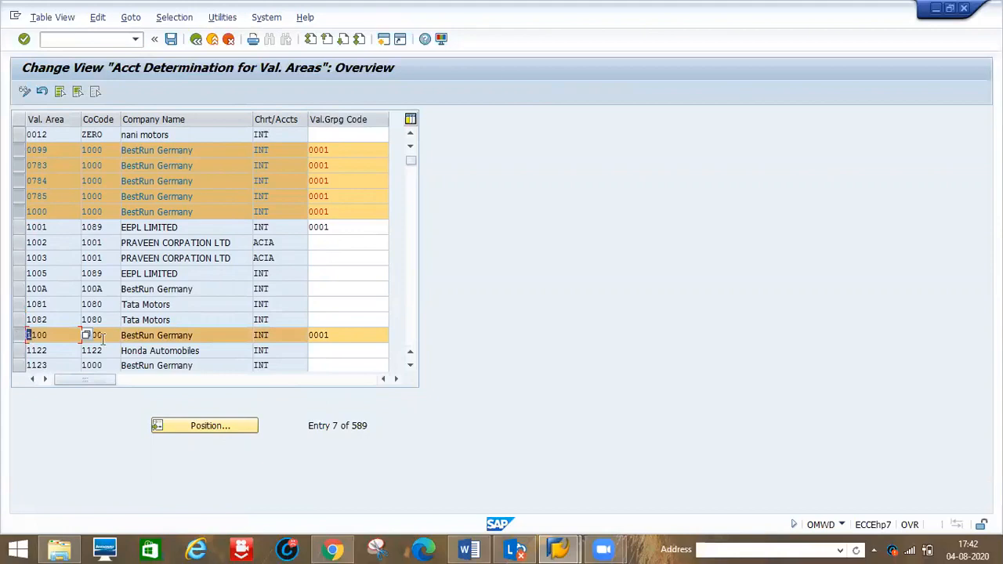
left_click(21, 368)
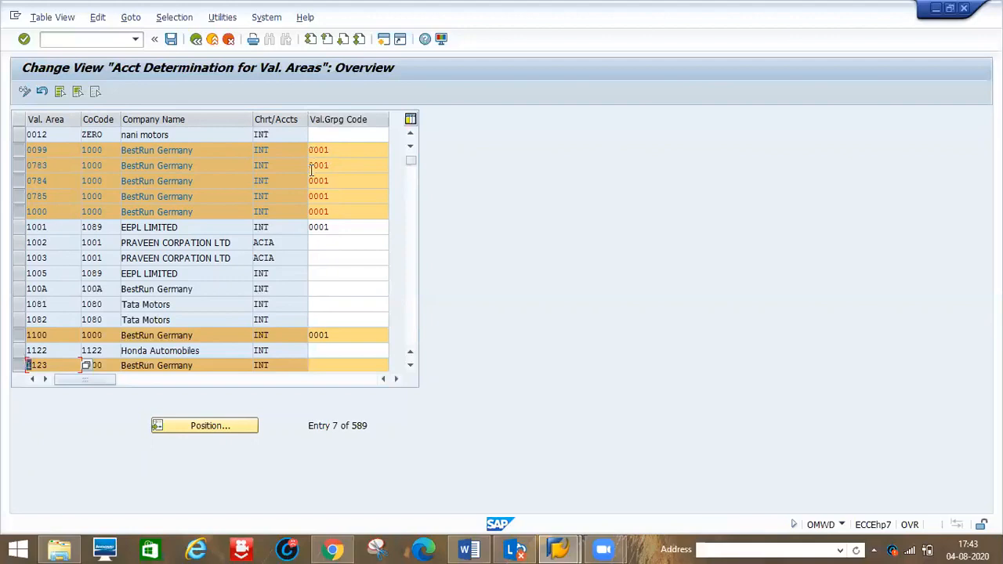
- Refer to the activity list in the notes and return to the valuation area table
left_click(468, 549)
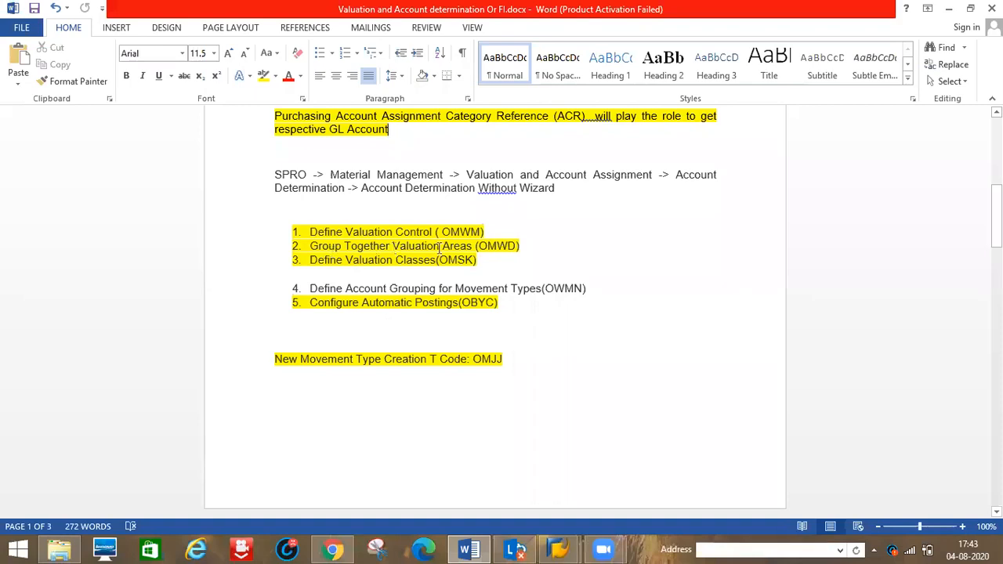
left_click(473, 246)
key("alt+Tab")
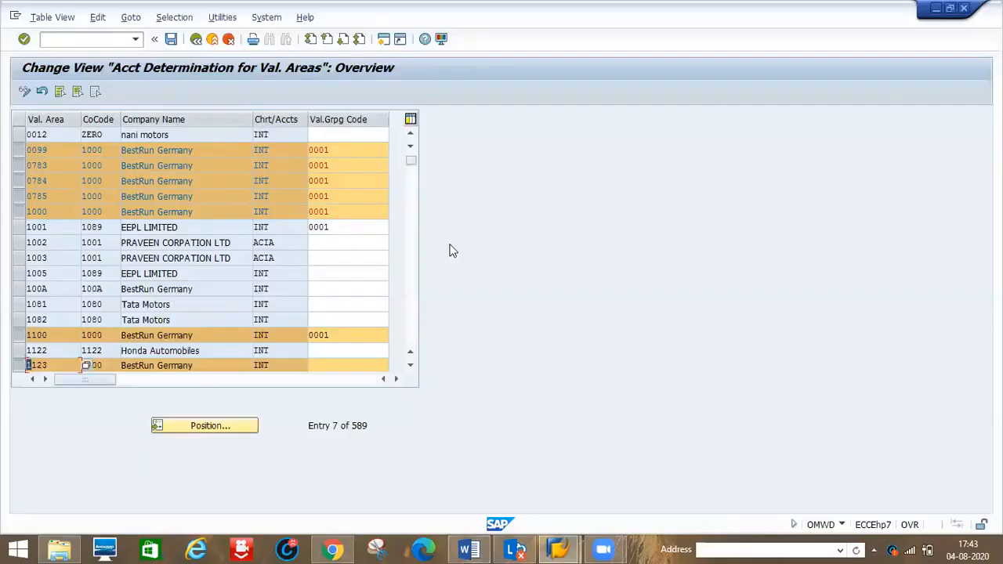
- Set the valuation grouping code of valuation areas 0783, 0784 and 0785 to 0002
left_click(53, 153)
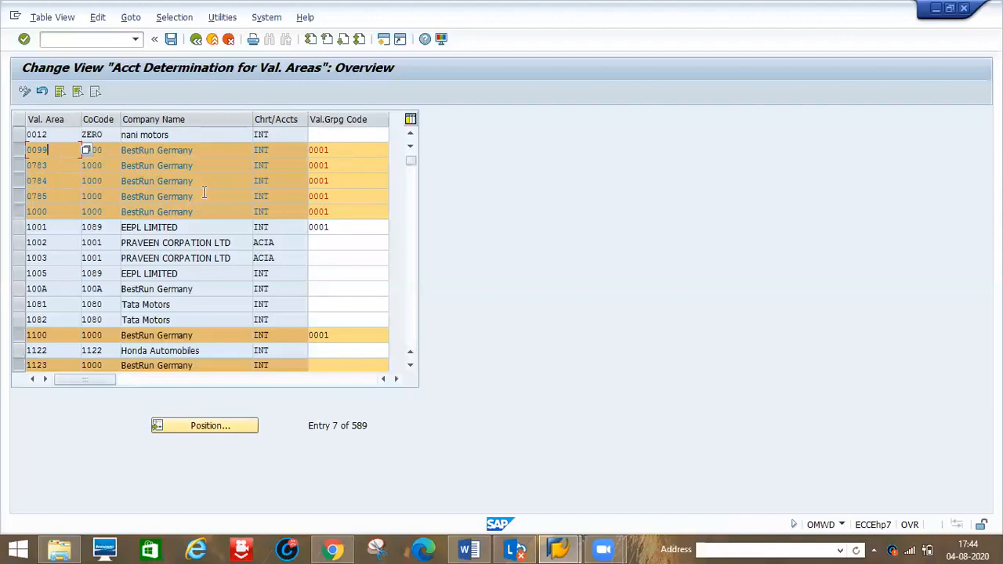
left_click(340, 166)
key("BackSpace")
type("2")
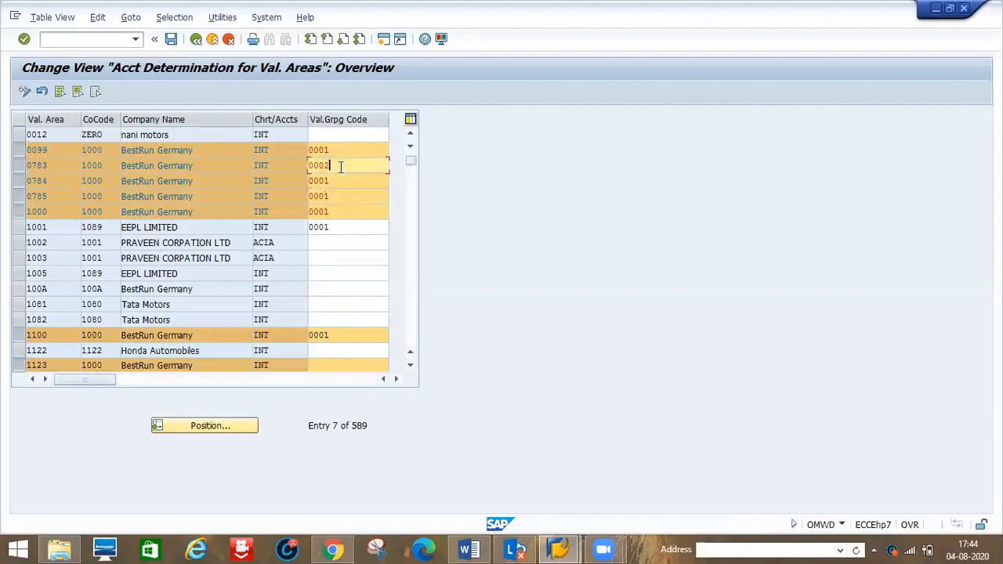
left_click(331, 180)
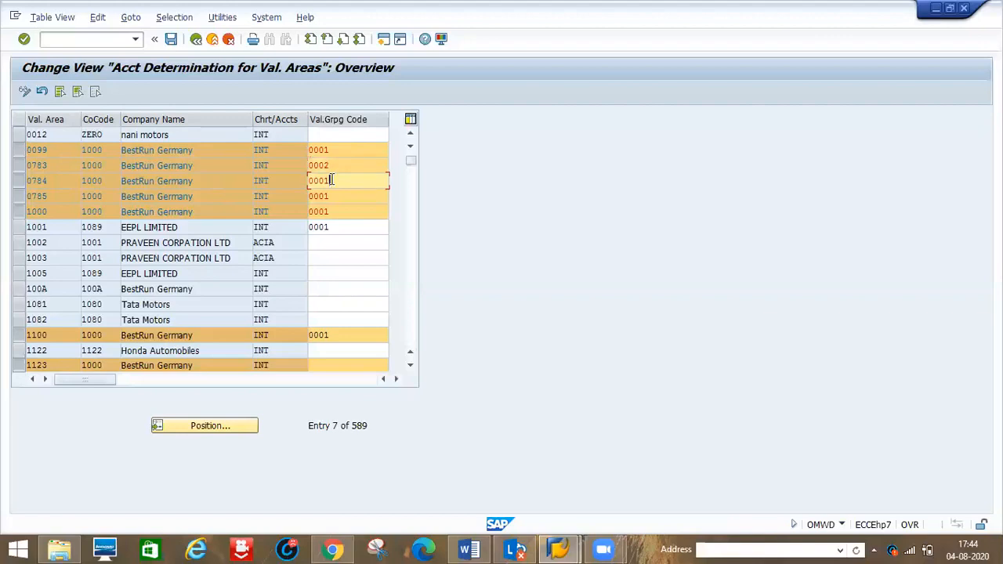
key("BackSpace")
type("2")
left_click(329, 197)
key("BackSpace")
type("2")
- Set the valuation grouping codes of valuation areas 1000, 1100 and 1123 to 0003, 0004 and 0005
left_click(328, 212)
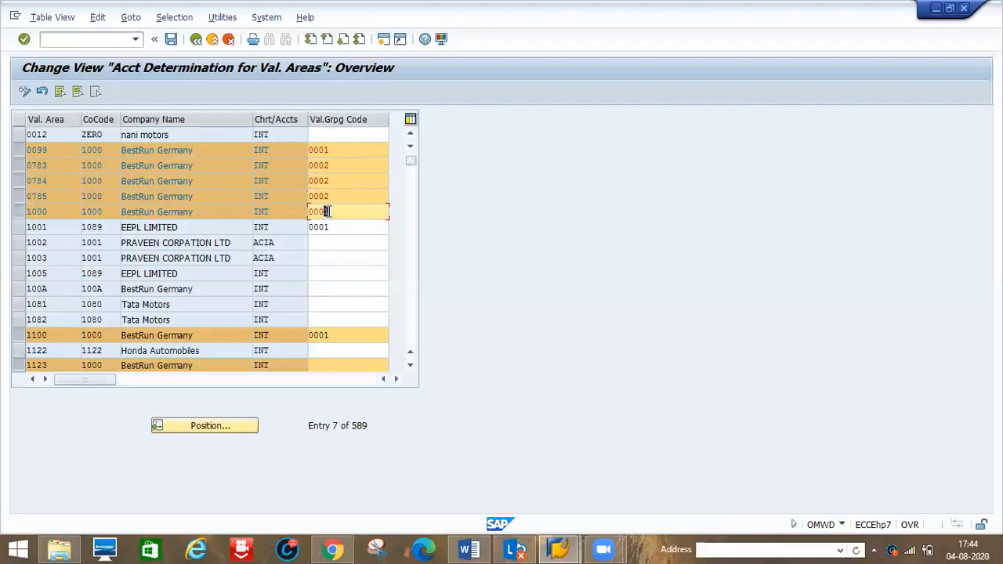
left_click(338, 338)
key("BackSpace")
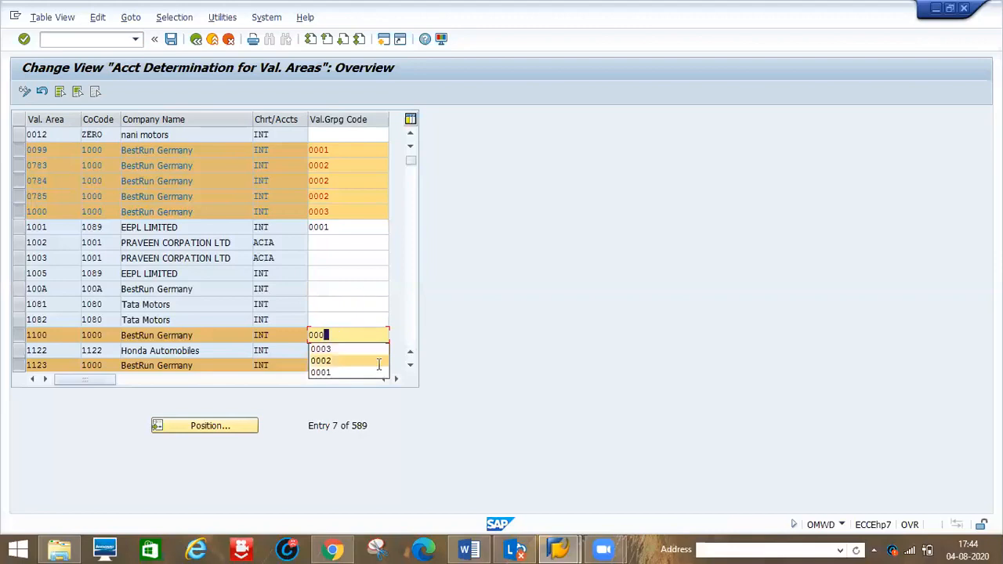
type("4")
left_click(330, 364)
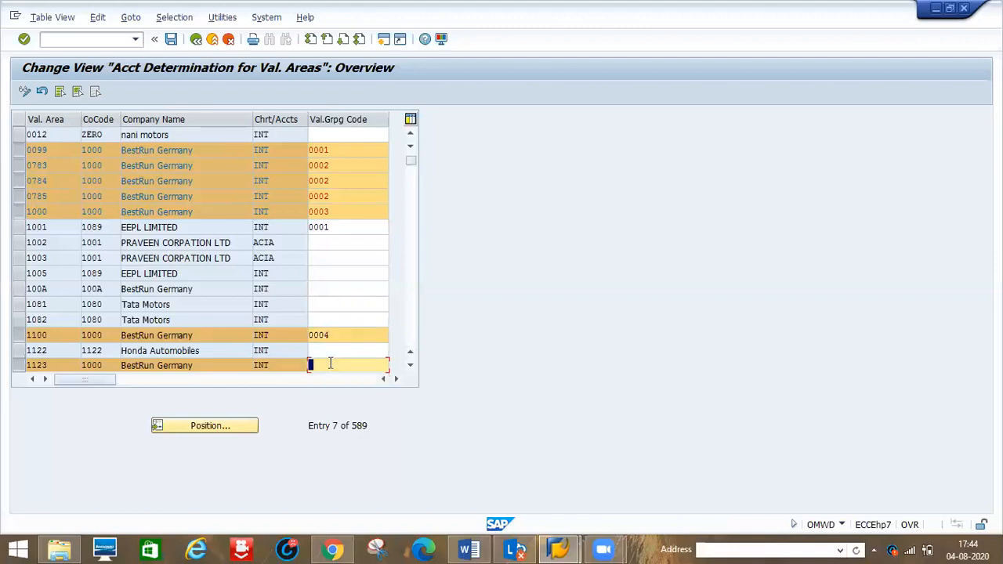
type("0005")
- Review the account determination notes and diagram in the Word document
left_click(471, 546)
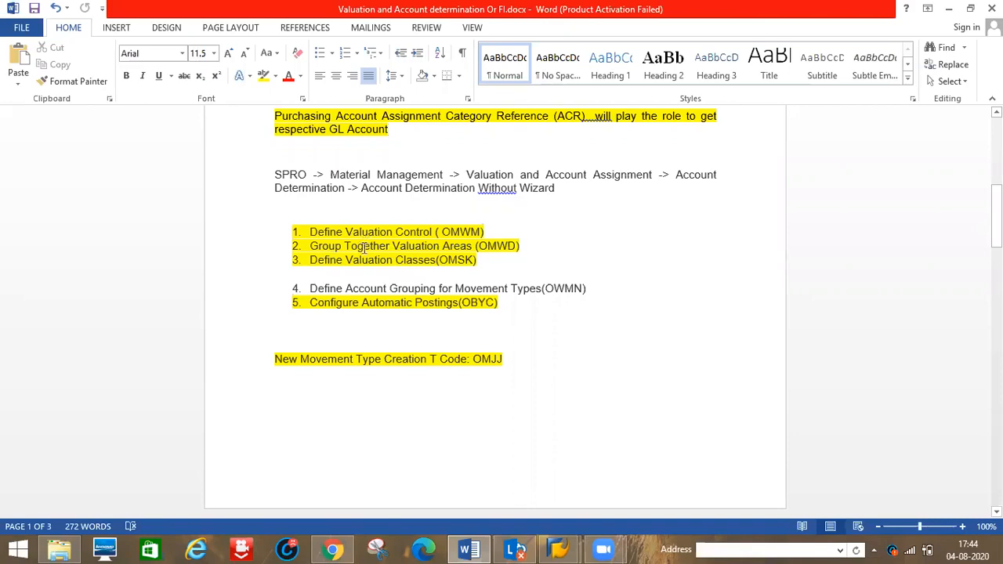
key("alt+Tab")
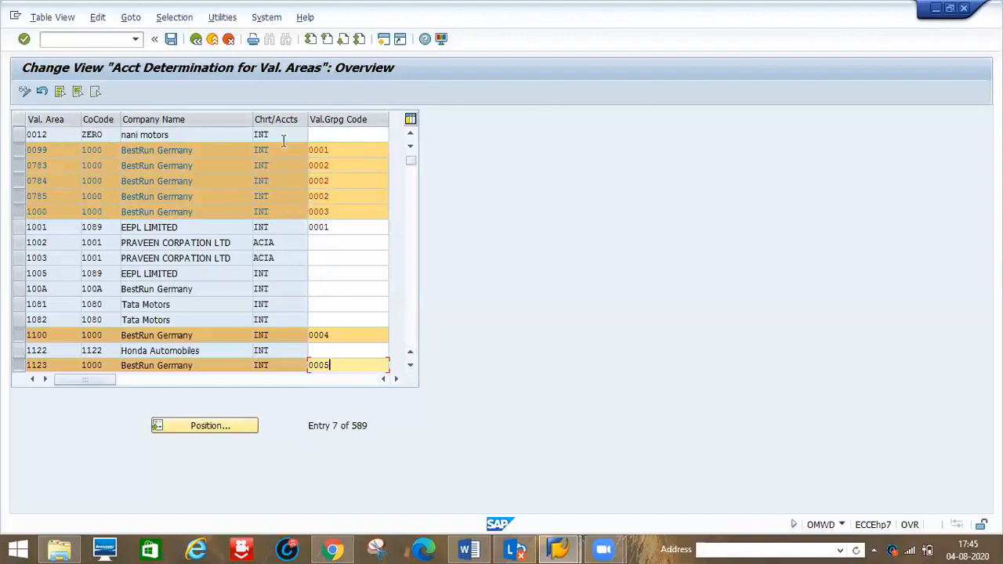
left_click(468, 549)
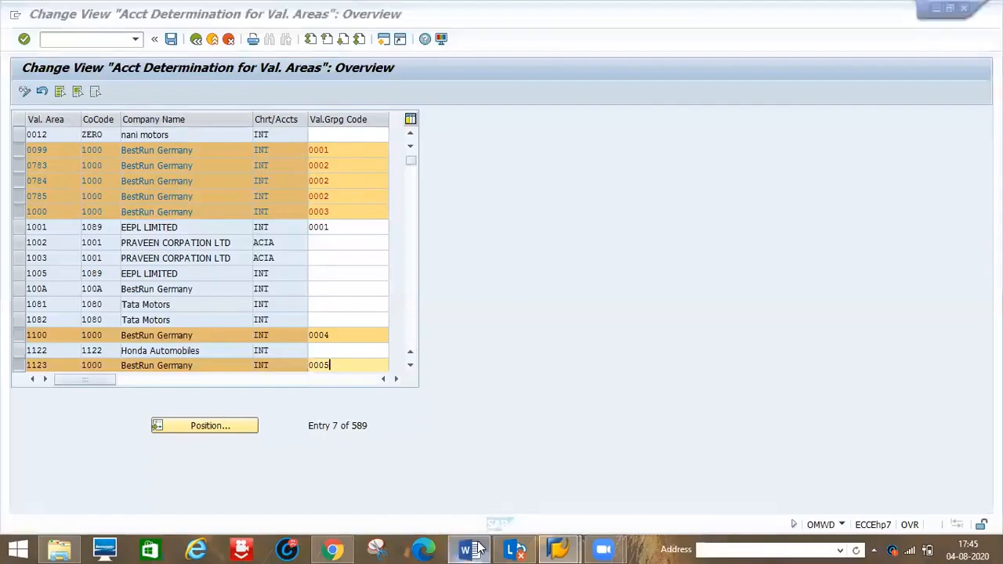
left_click_drag(996, 221, 997, 339)
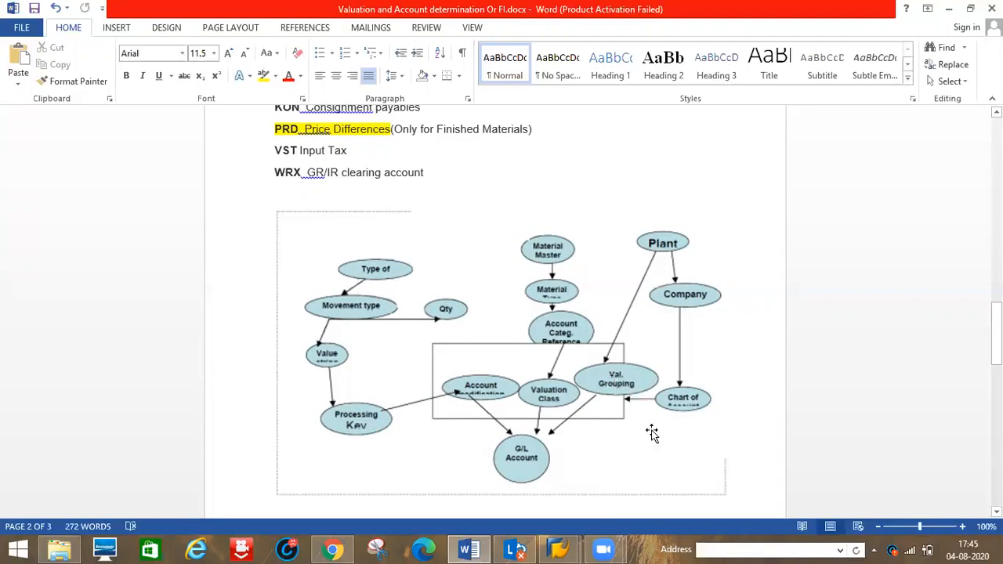
key("alt+Tab")
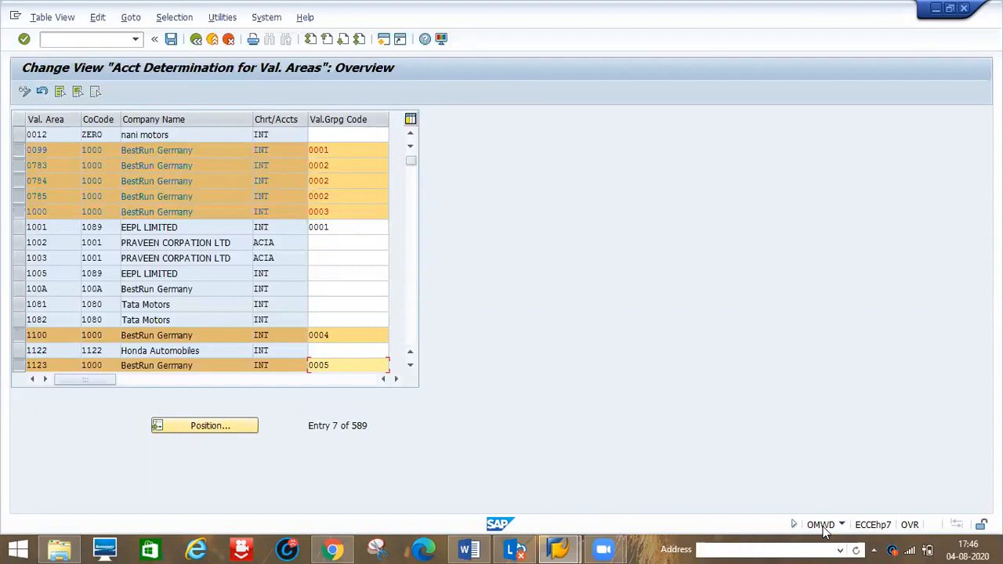
- Exit the valuation area grouping without saving and open the Define Valuation Classes activity
left_click(195, 39)
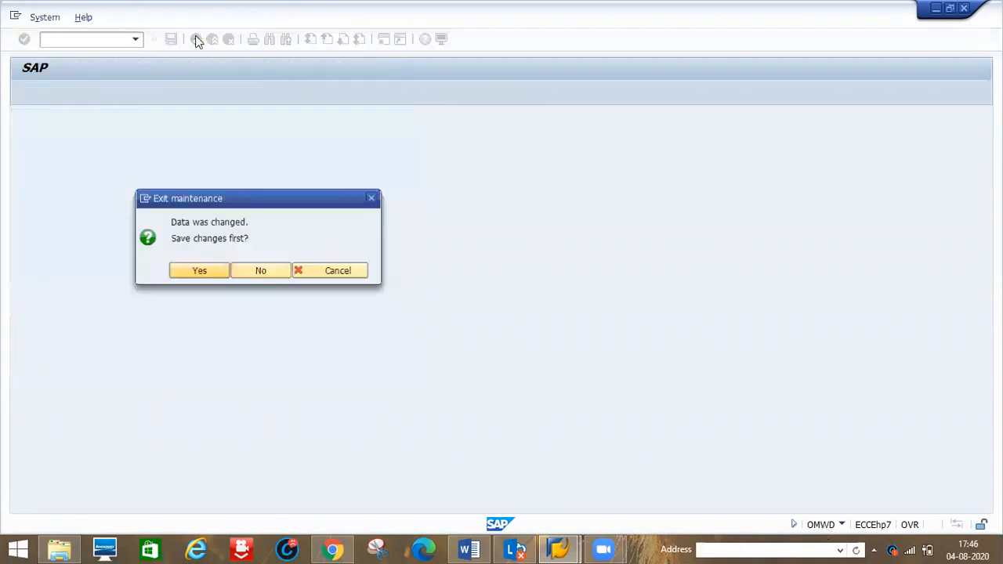
left_click(255, 272)
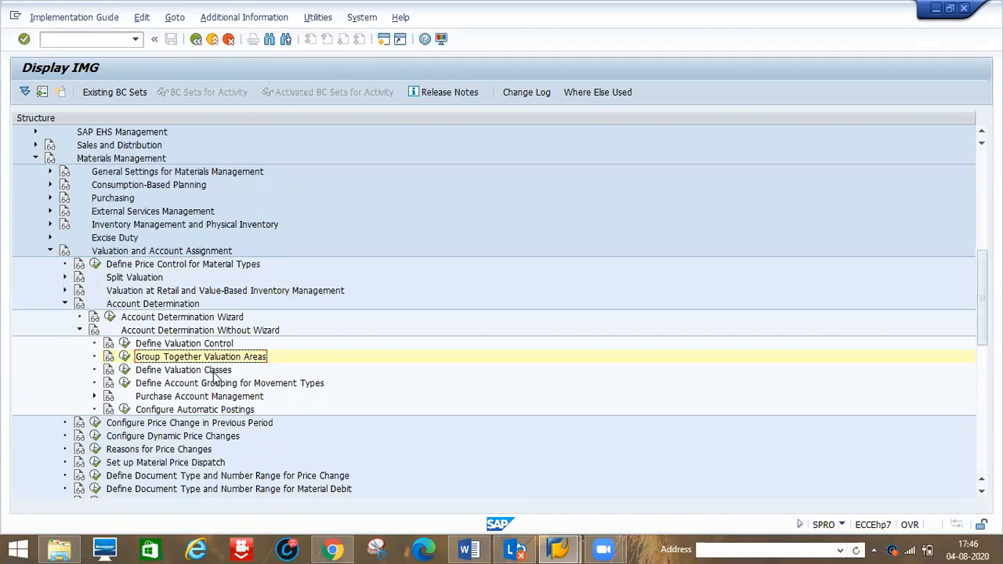
left_click(127, 370)
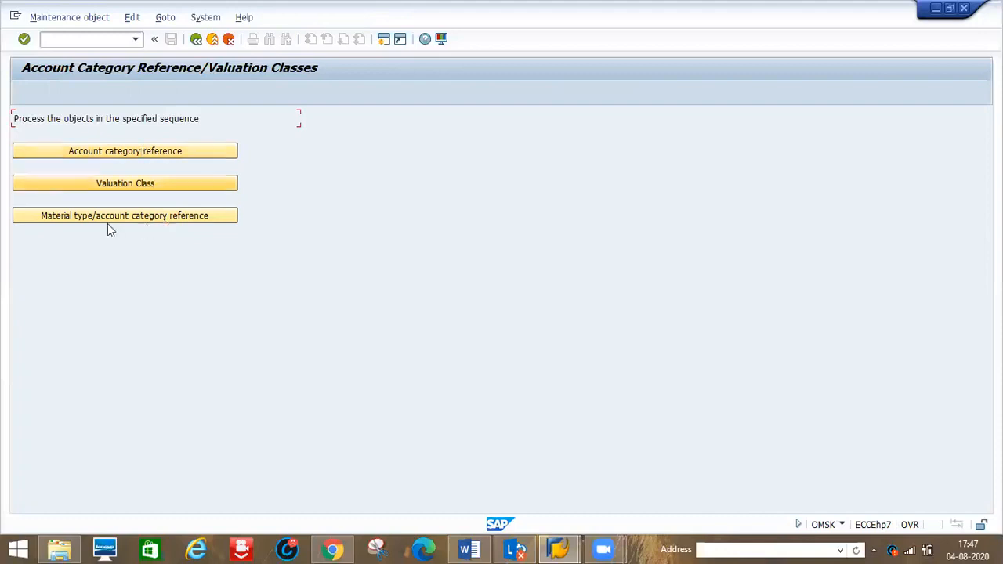
- Open the account category reference table and examine its entries
left_click(114, 153)
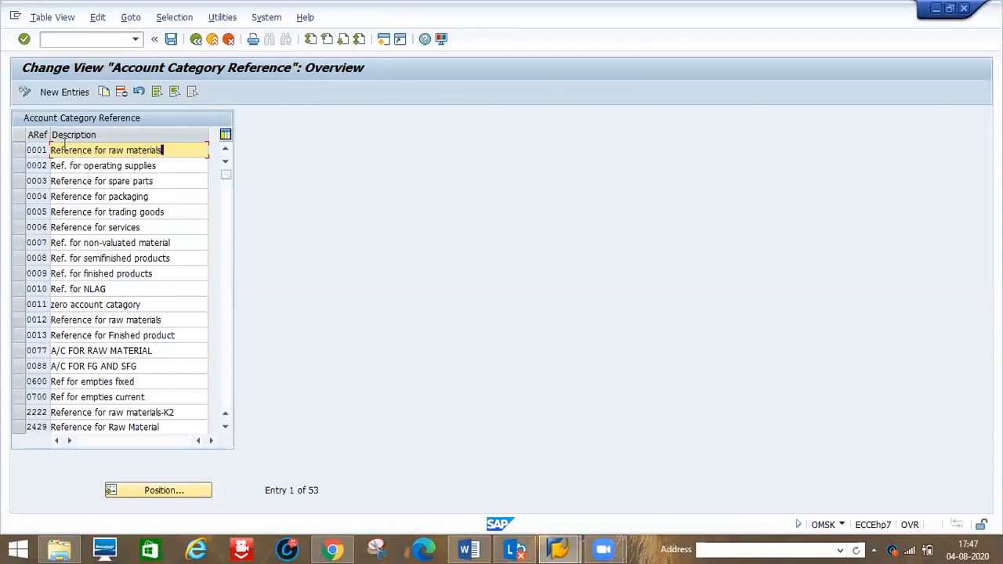
left_click(40, 150)
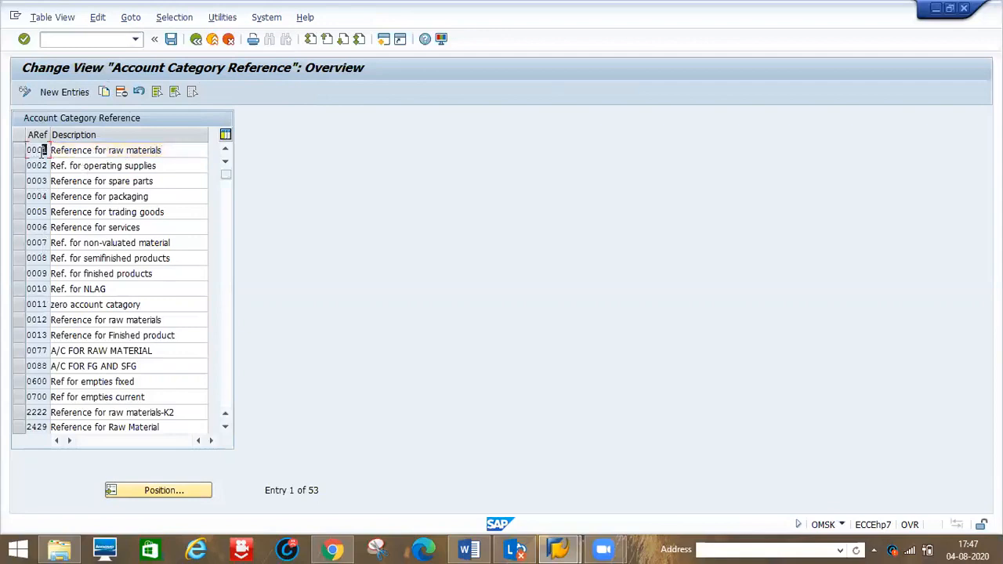
left_click(159, 165)
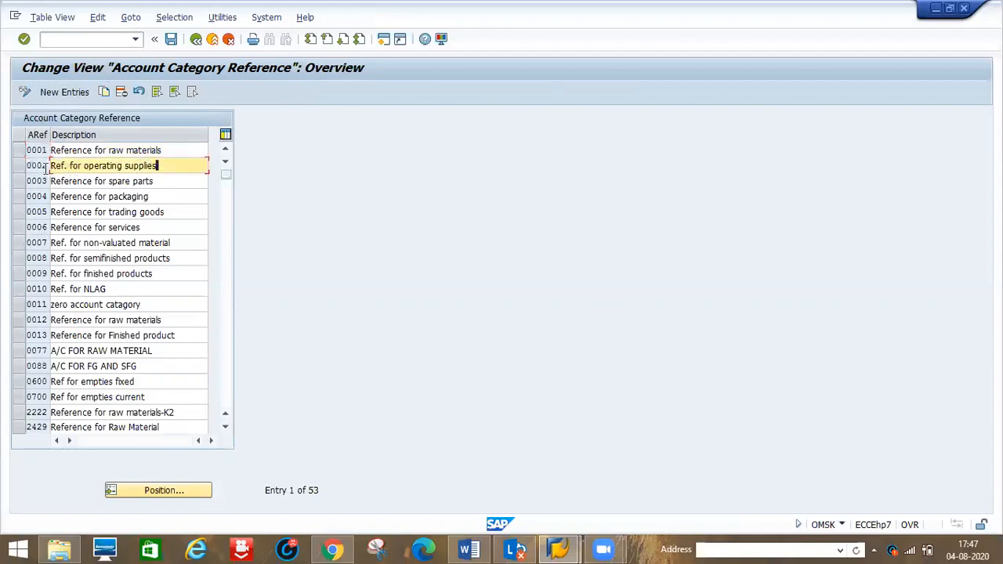
left_click_drag(167, 181, 38, 188)
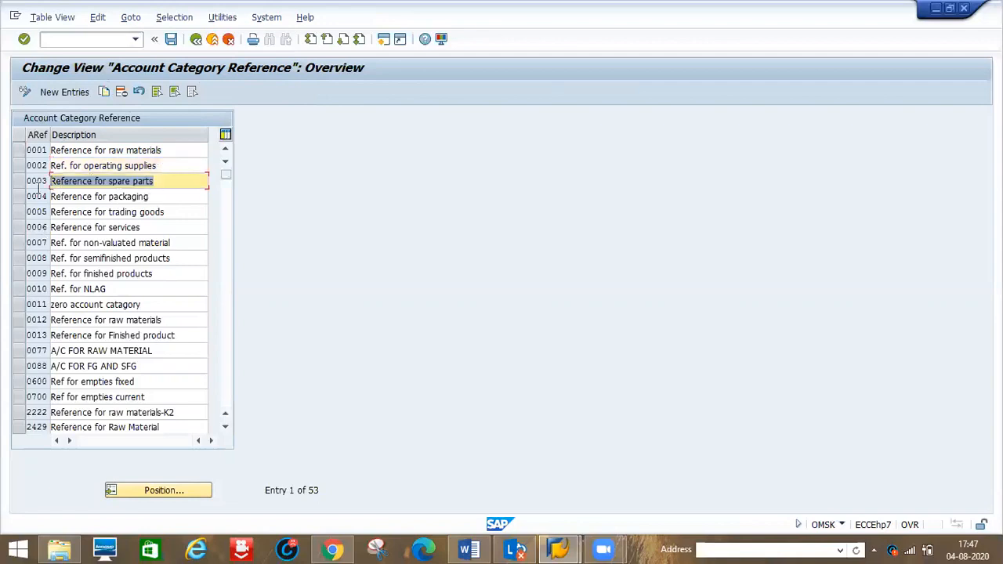
left_click(120, 196)
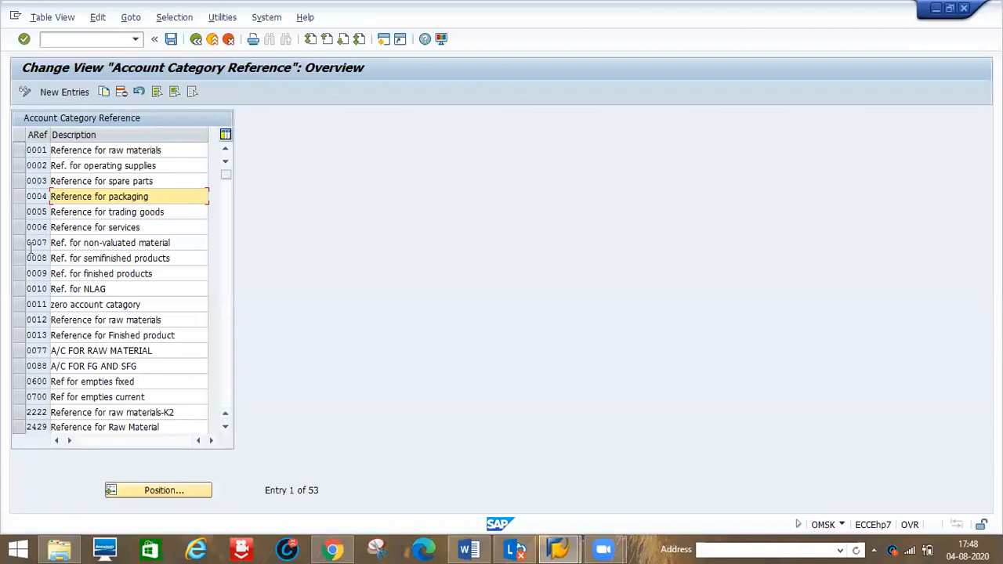
left_click(24, 149)
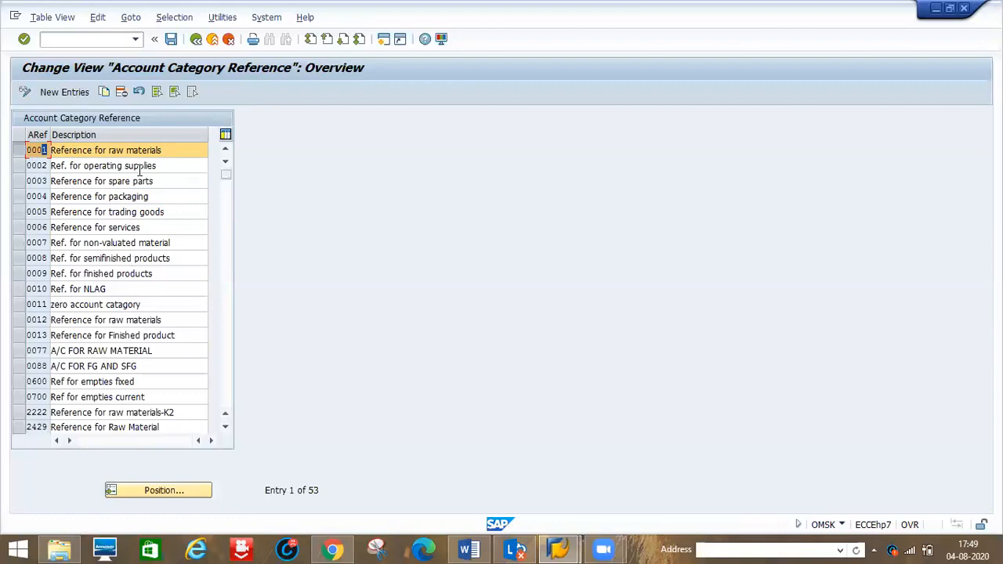
- Open the valuation class table and examine its valuation classes and account category references
left_click(196, 39)
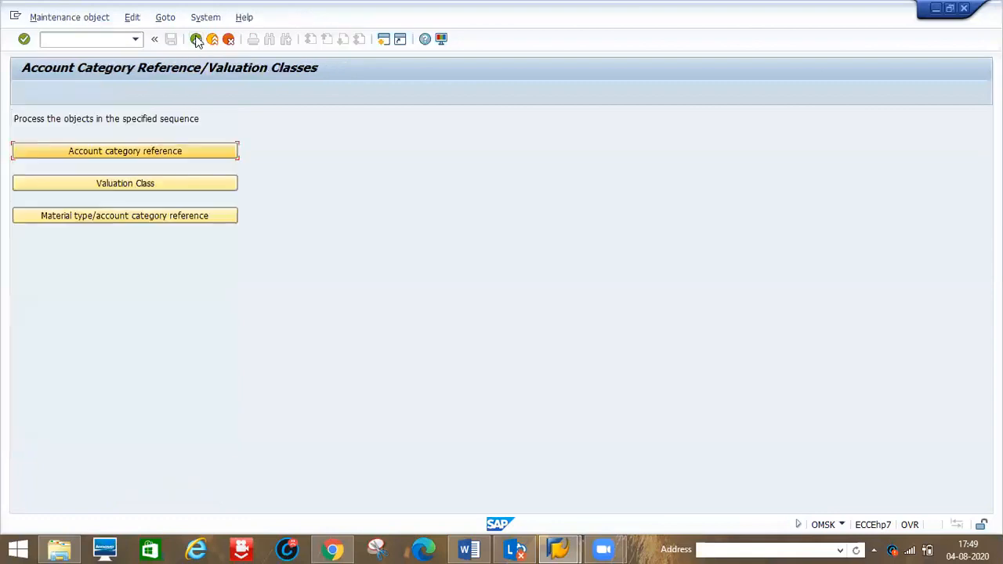
left_click(118, 184)
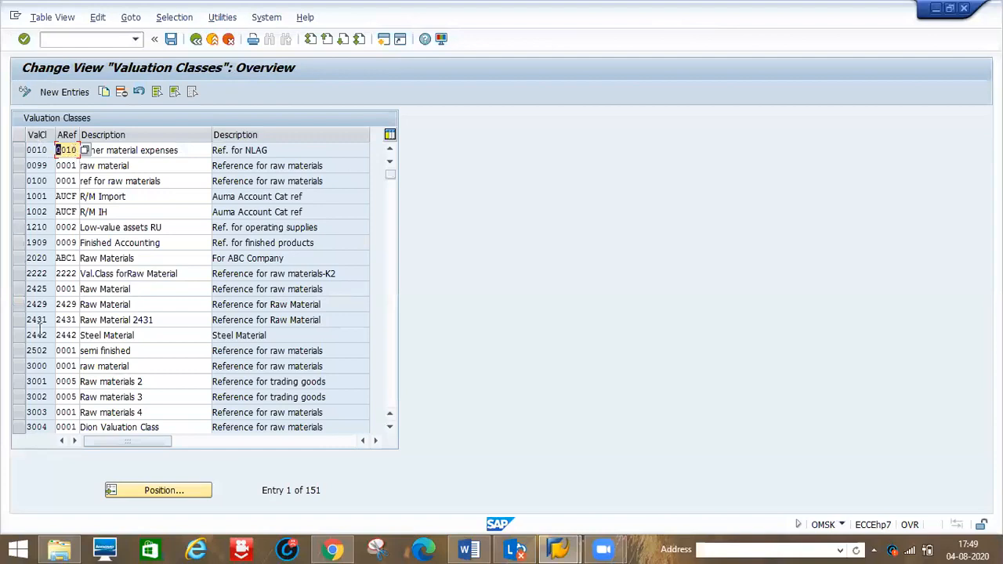
left_click(19, 366)
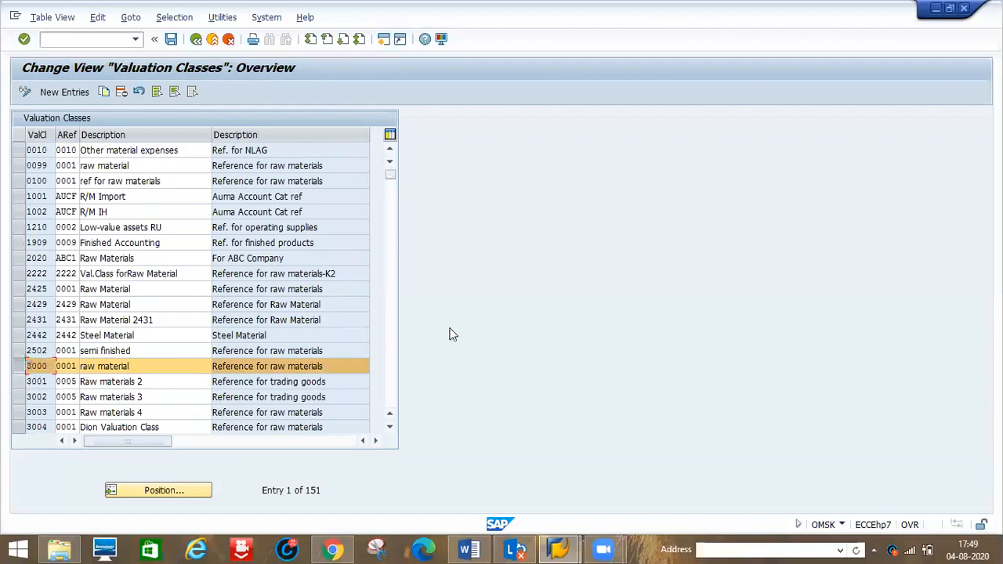
- Open a new session and start transaction MM01 to create a material
left_click(560, 548)
left_click(606, 481)
left_click(383, 40)
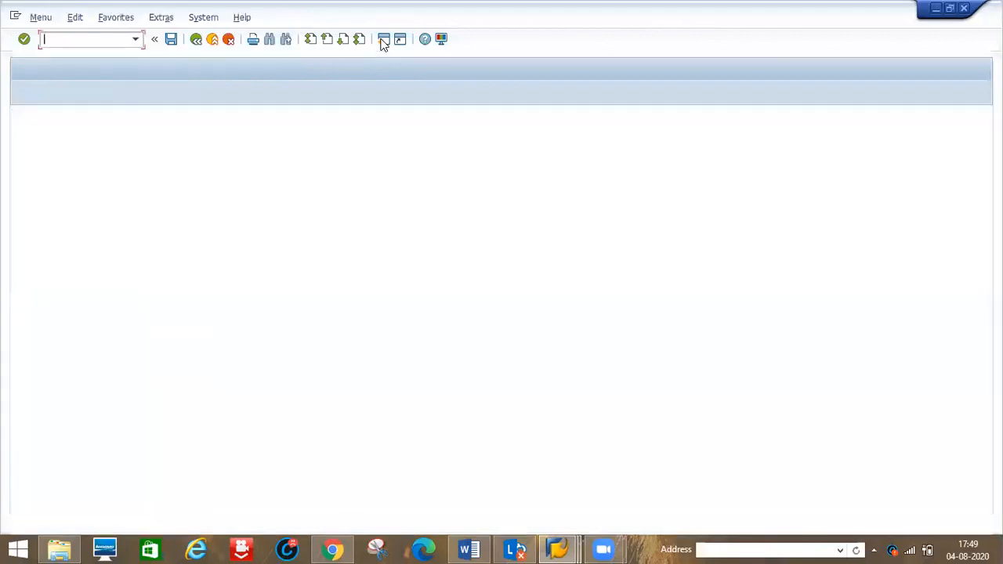
type("/nmm01")
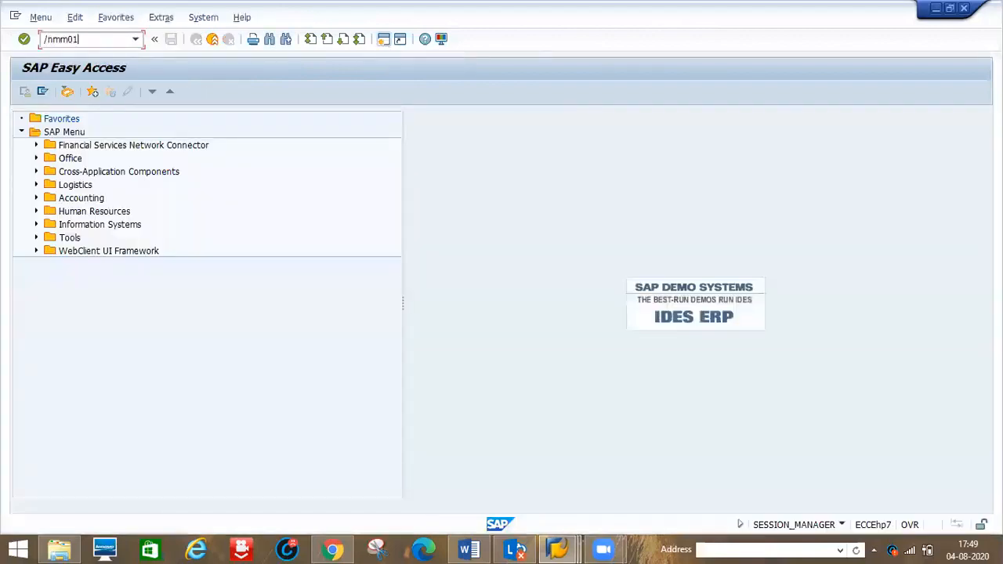
key("Return")
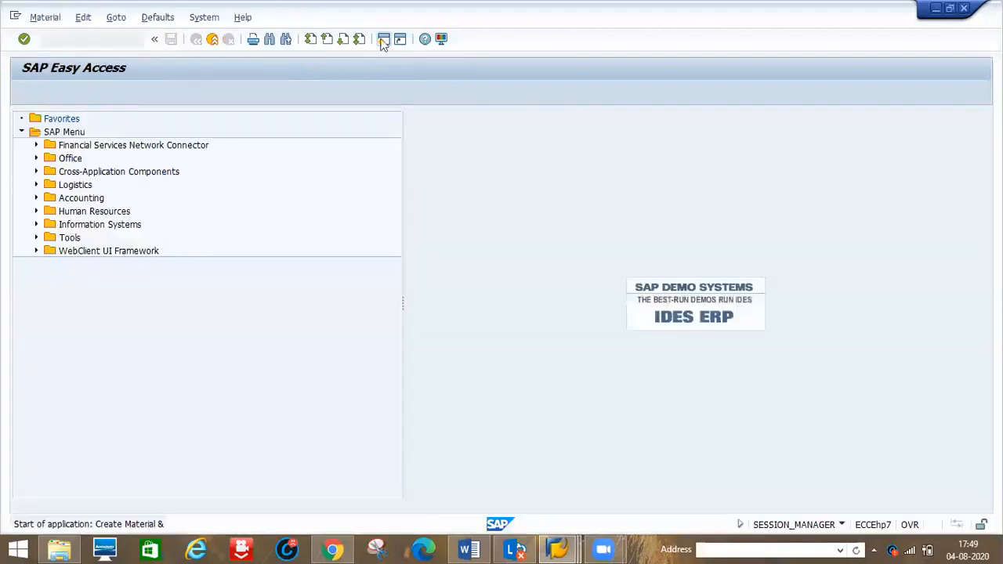
- Enter lglaptop as the new material number
type("u")
key("BackSpace")
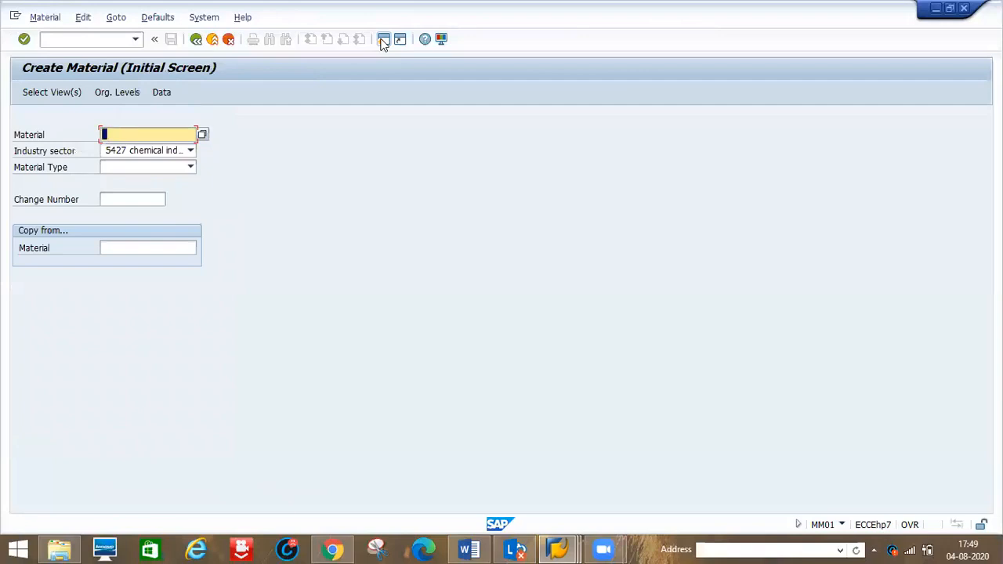
key("Down")
key("Down")
key("Down")
key("Return")
key("Tab")
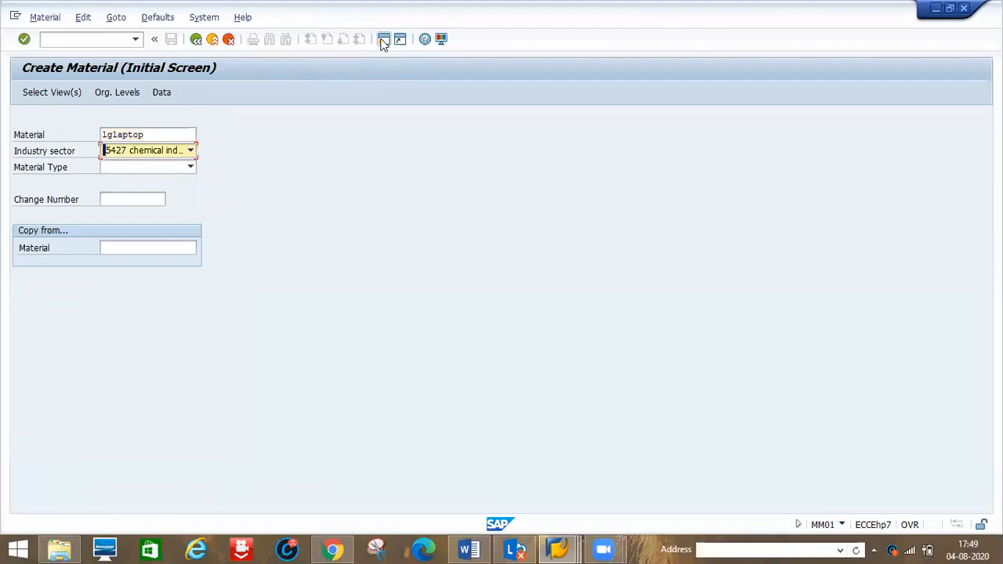
- Choose the Mechanical Engineering industry sector and material type D1P1 for the material
key("m")
key("Tab")
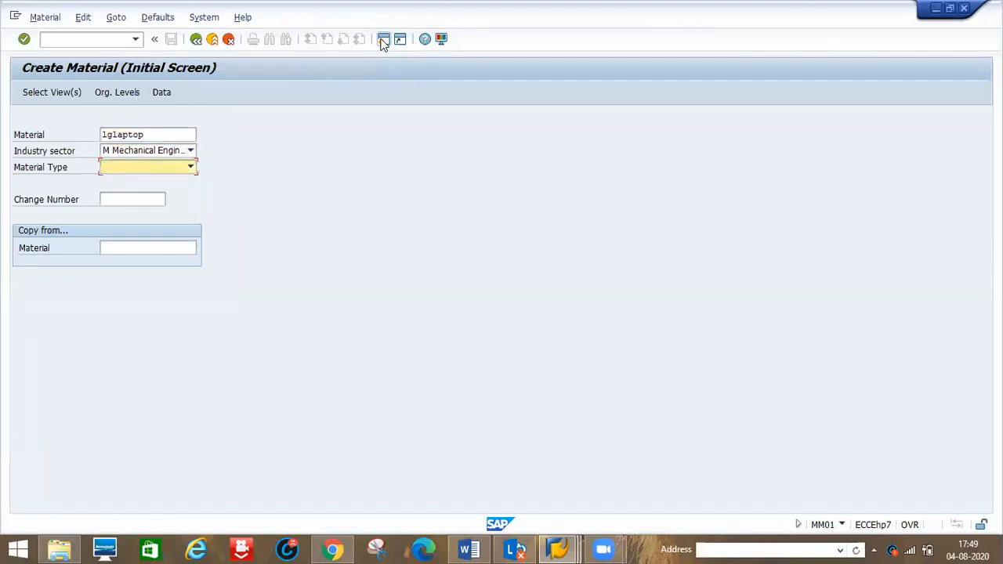
key("d")
key("Right")
key("Right")
key("Down")
key("Right")
key("Right")
key("Right")
key("Right")
key("Right")
key("Return")
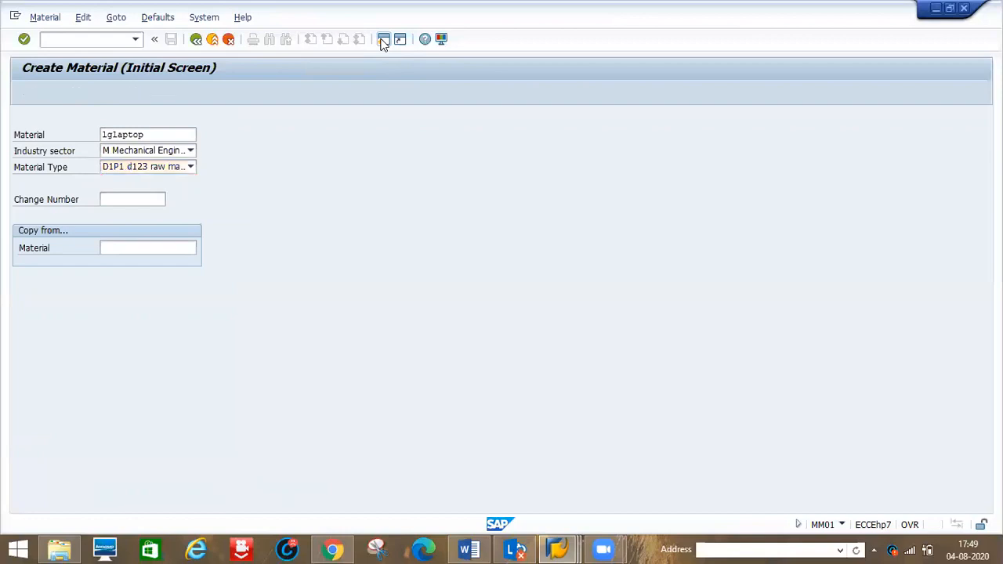
- Select the material views and organizational levels for the new material
key("Return")
type("d")
key("Down")
key("Return")
key("Tab")
type("d")
key("Down")
key("Return")
key("Return")
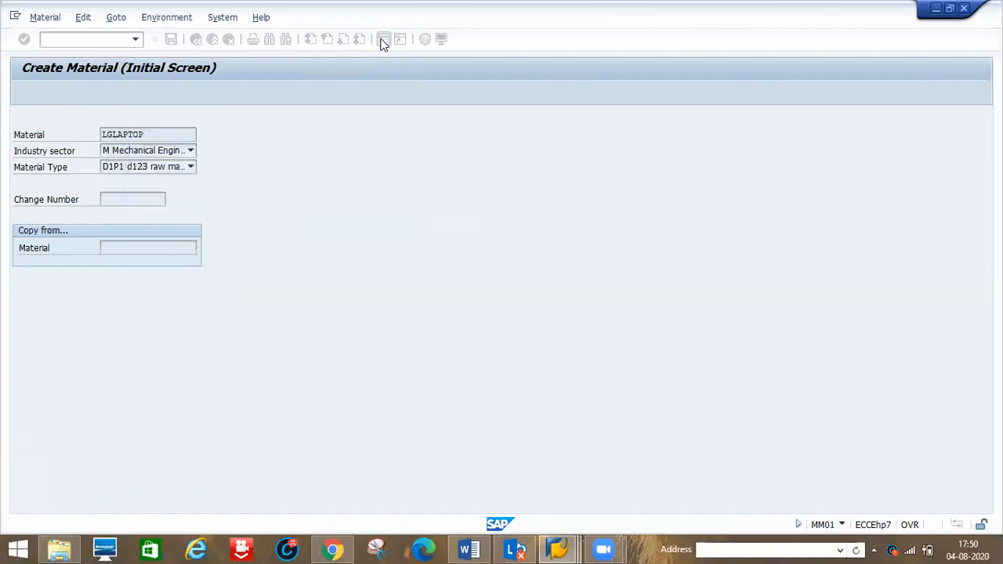
- Enter the description lglaptop, base unit pc and material group 0001 in the basic data
type("lgla")
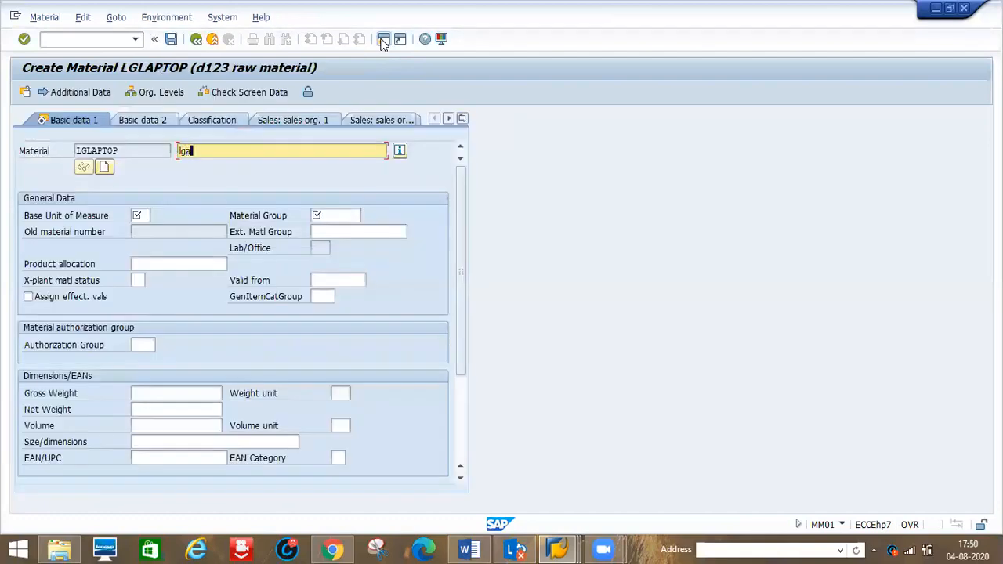
type("ptop")
key("Tab")
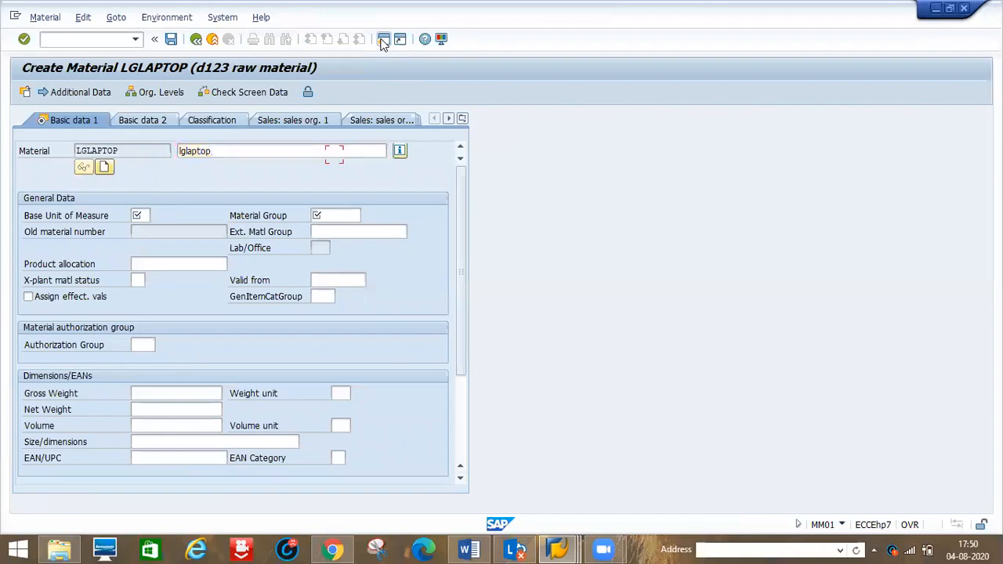
type("pc")
key("Tab")
type("0001")
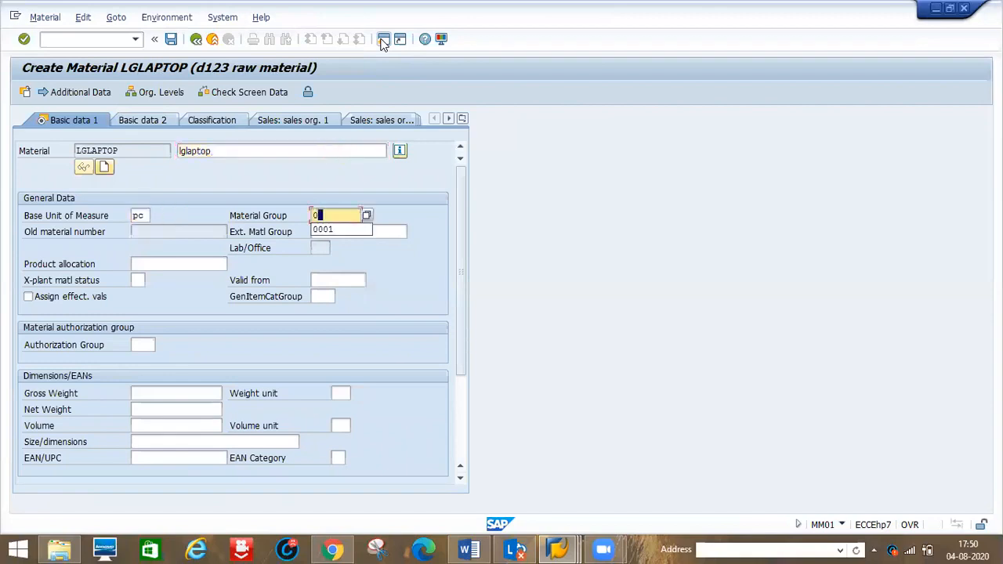
left_click(383, 44)
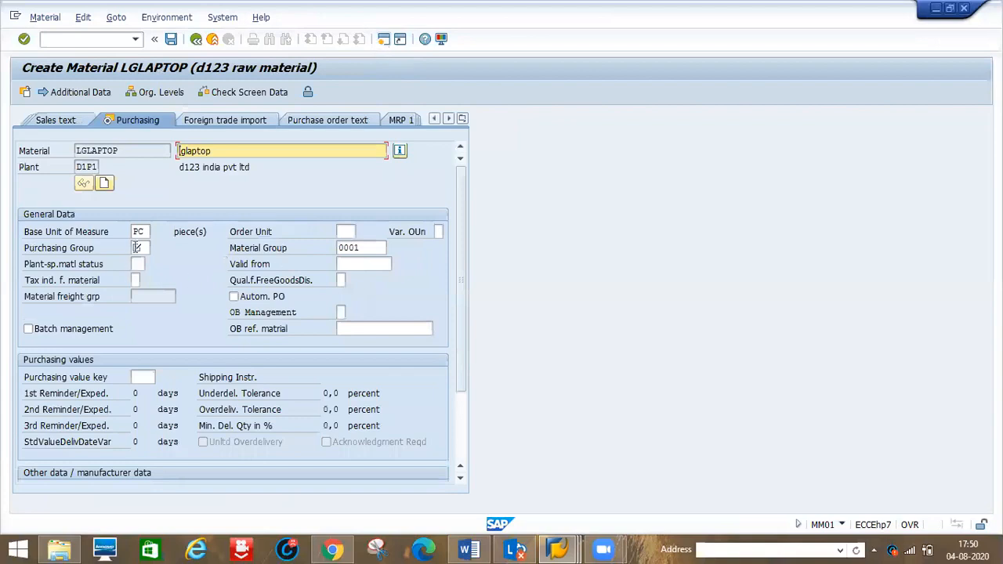
- Enter purchasing group 001 and continue to the Accounting 1 view
left_click(137, 248)
type("001")
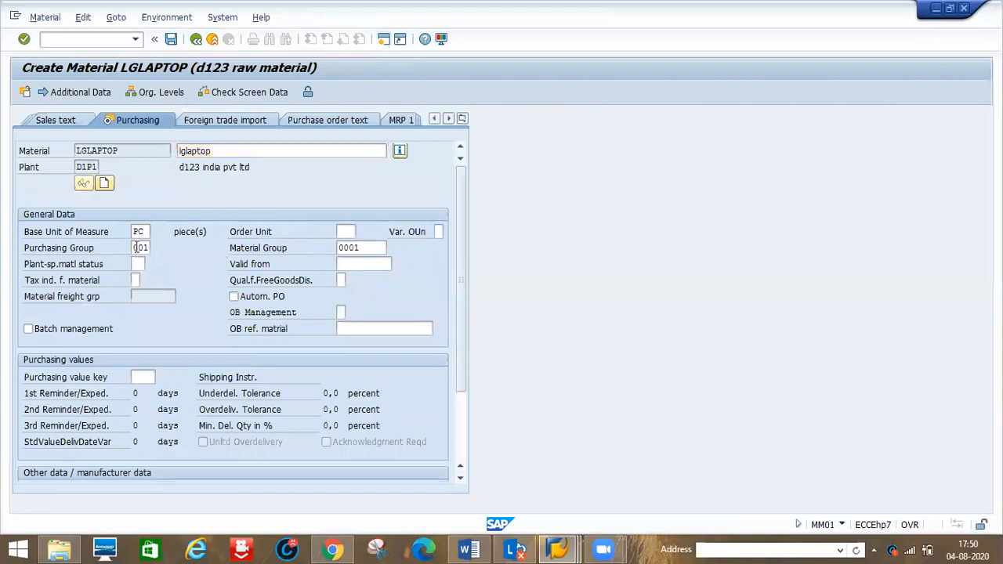
key("Return")
key("Return")
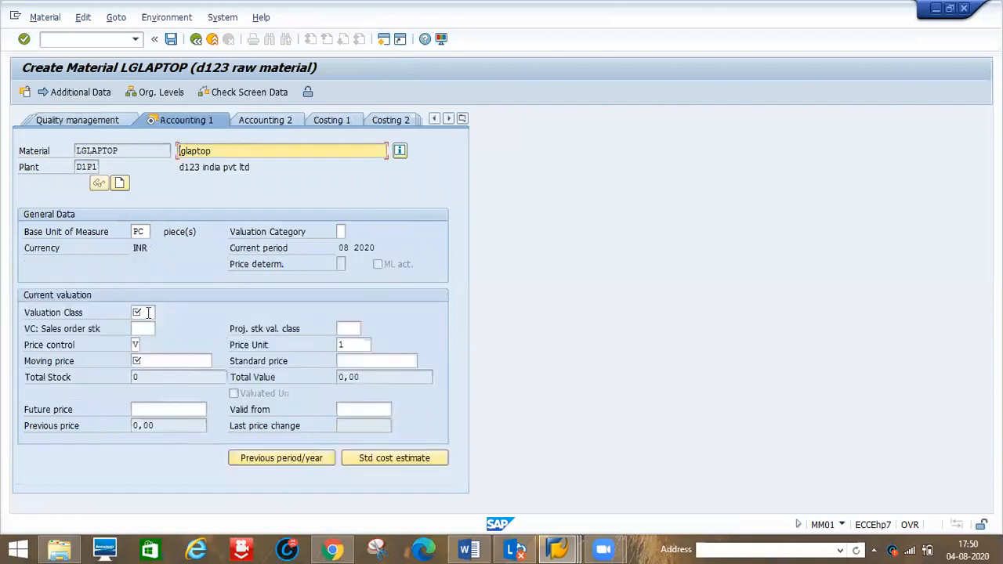
- Choose valuation class 3000 for the material from the valuation class list
left_click(151, 312)
left_click(161, 313)
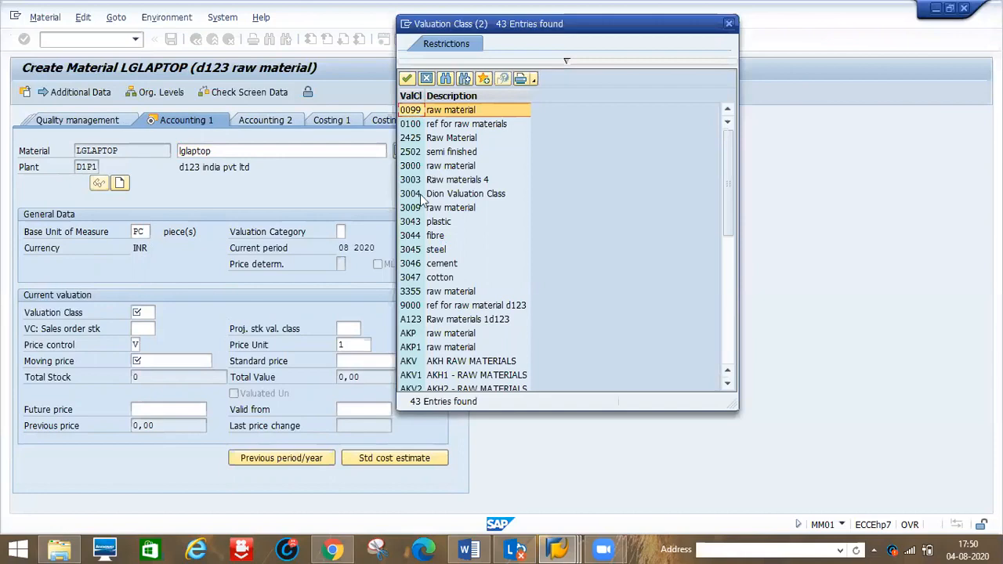
left_click(438, 169)
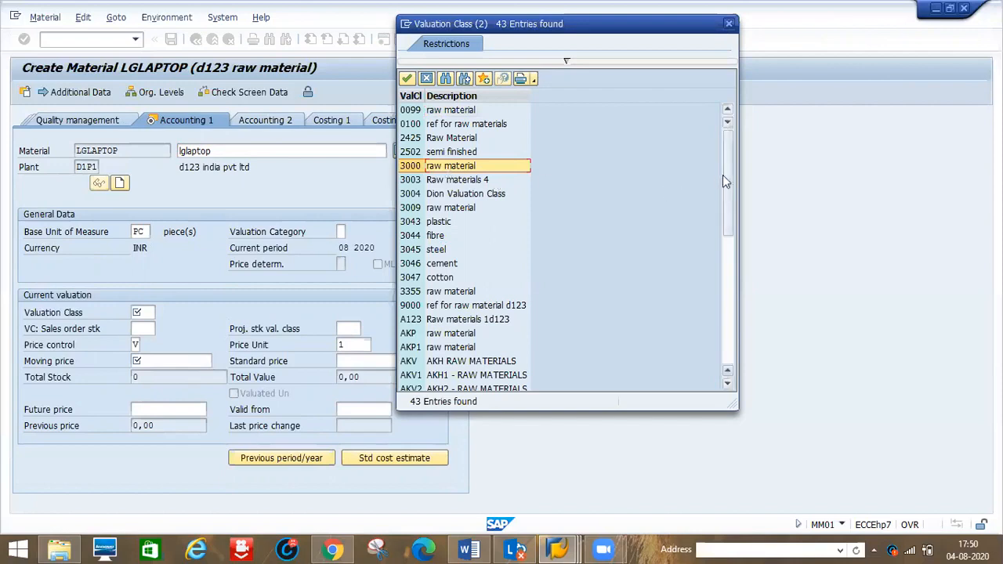
left_click_drag(731, 231, 738, 316)
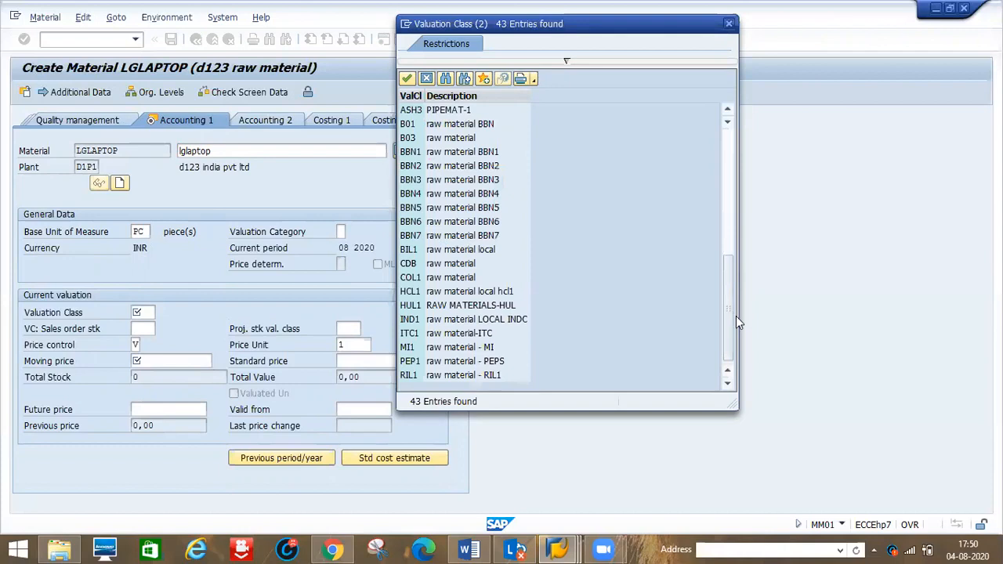
left_click(726, 201)
left_click_drag(726, 200, 726, 180)
left_click(417, 166)
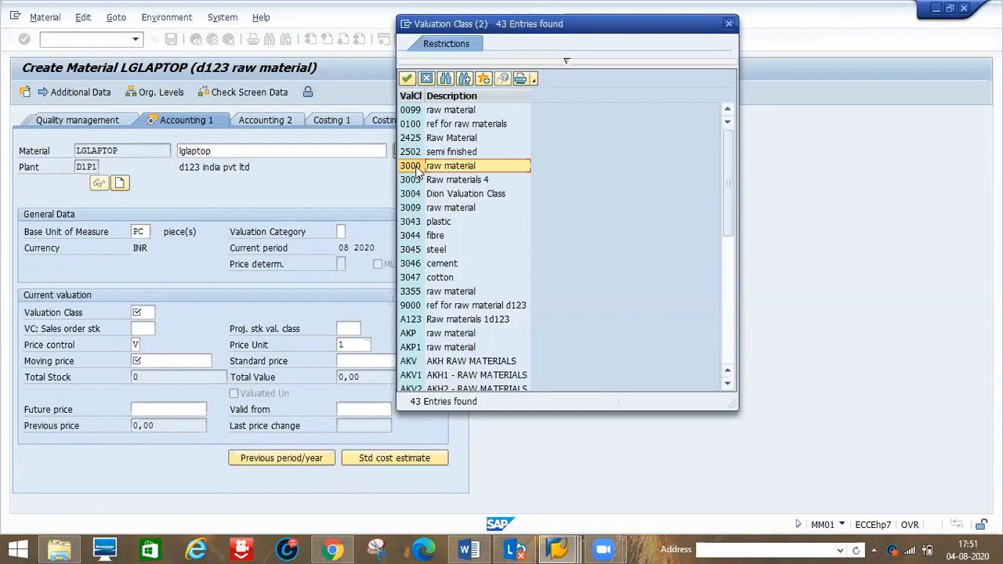
double_click(410, 166)
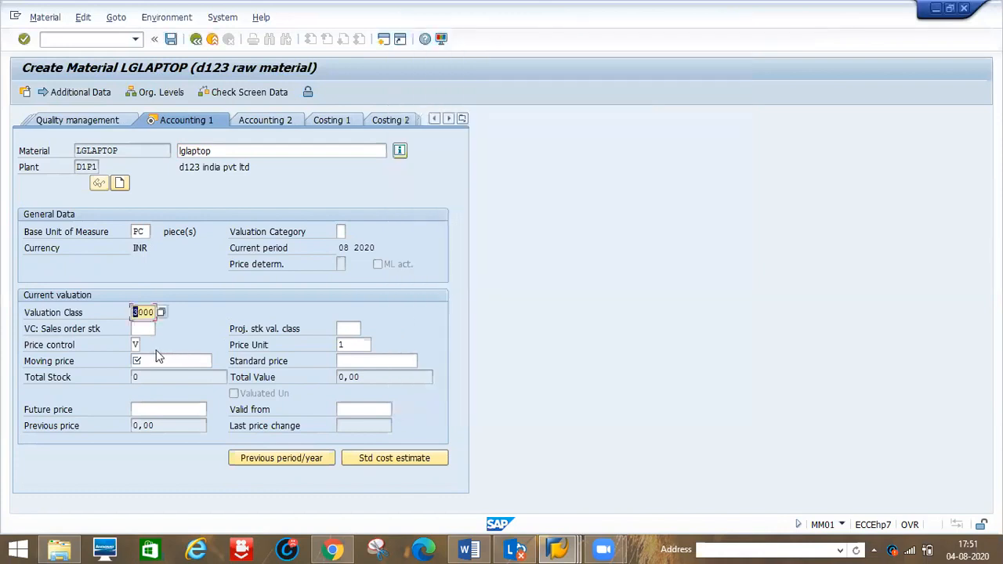
- Set the moving price to 25000 and choose to save the material
left_click(153, 361)
type("25000")
key("Return")
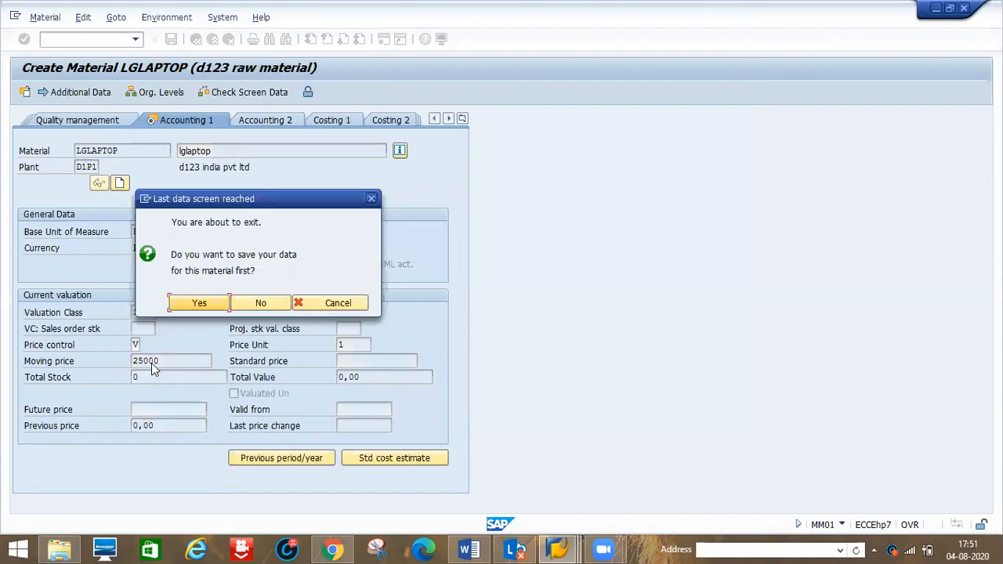
left_click(188, 302)
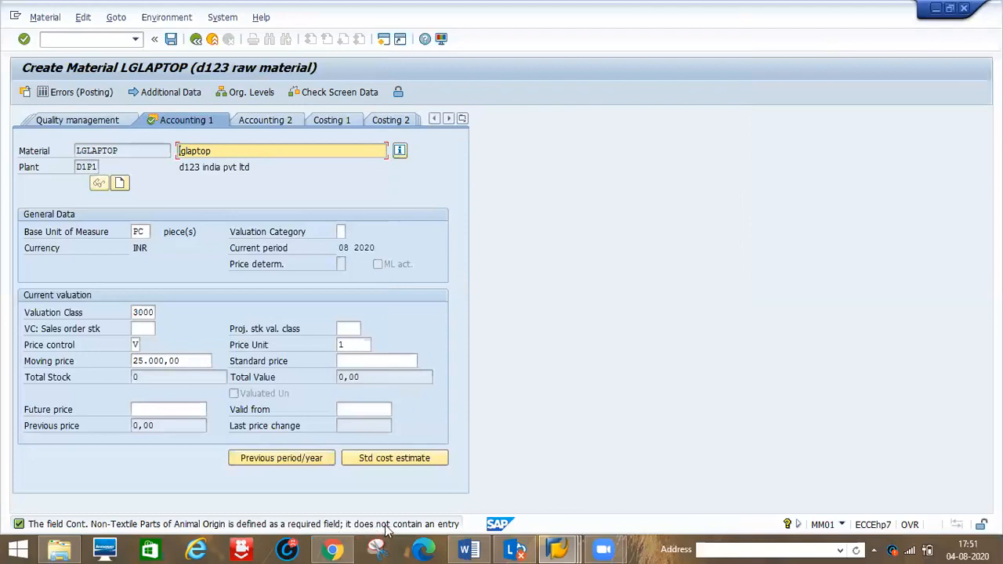
- Open the long text of the required-field message in the status bar and close it
key("Return")
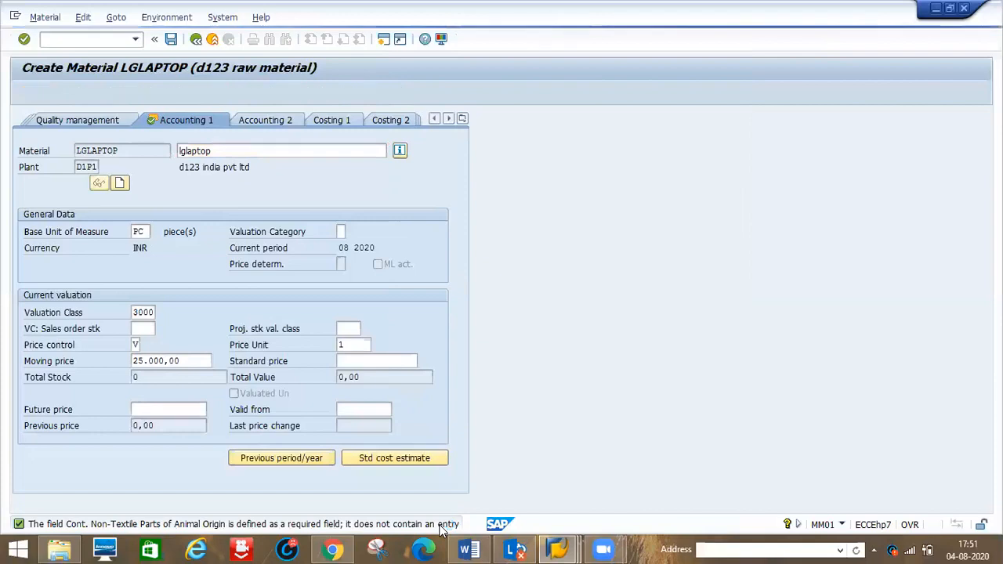
double_click(440, 525)
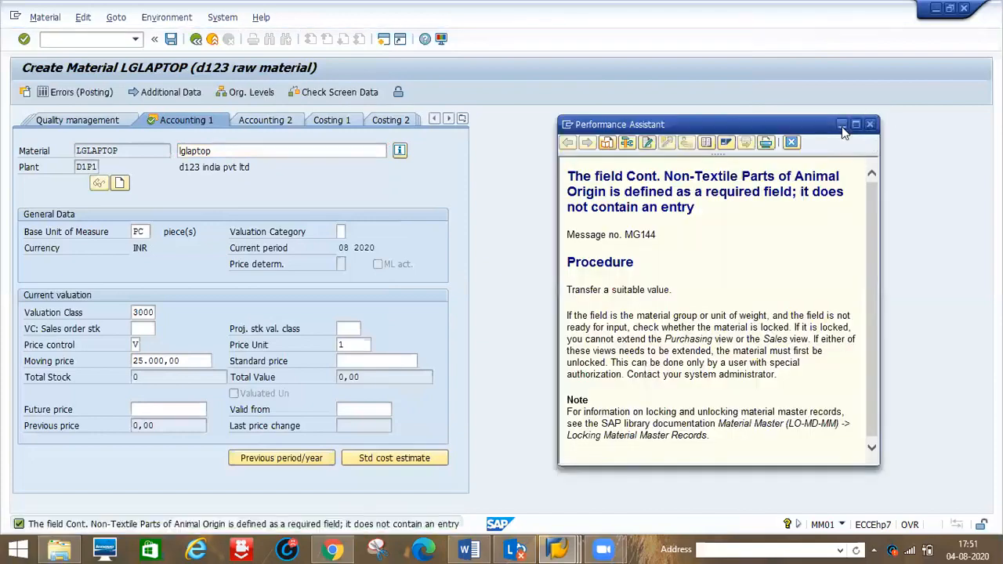
left_click(842, 126)
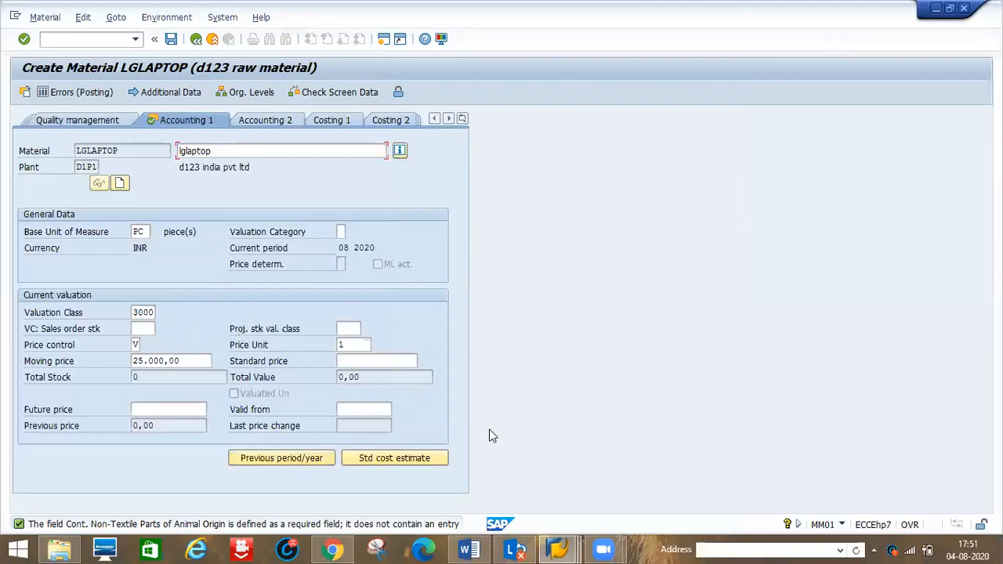
- Switch to the valuation classes table and copy valuation class 3000 as new class 7777
right_click(558, 549)
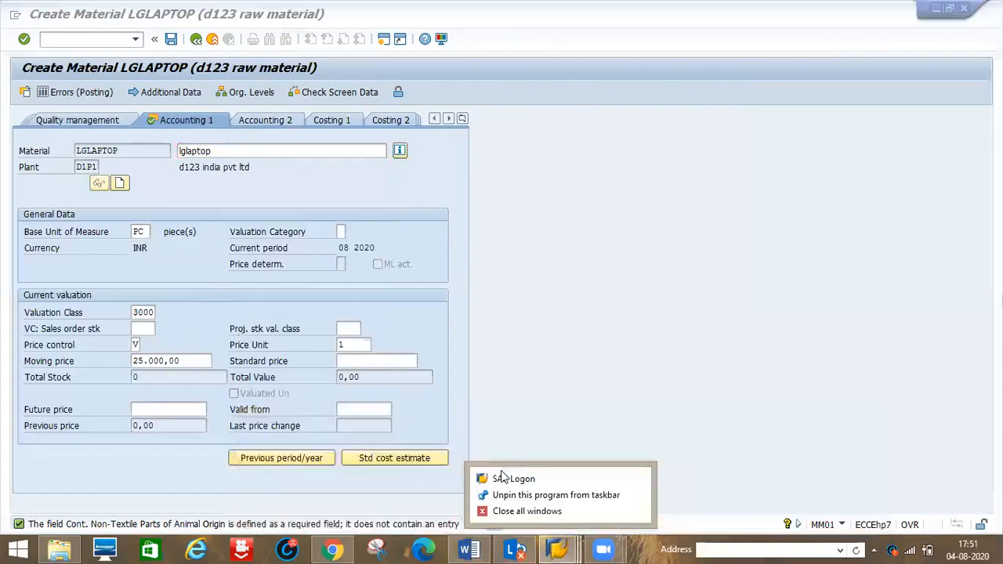
left_click(561, 547)
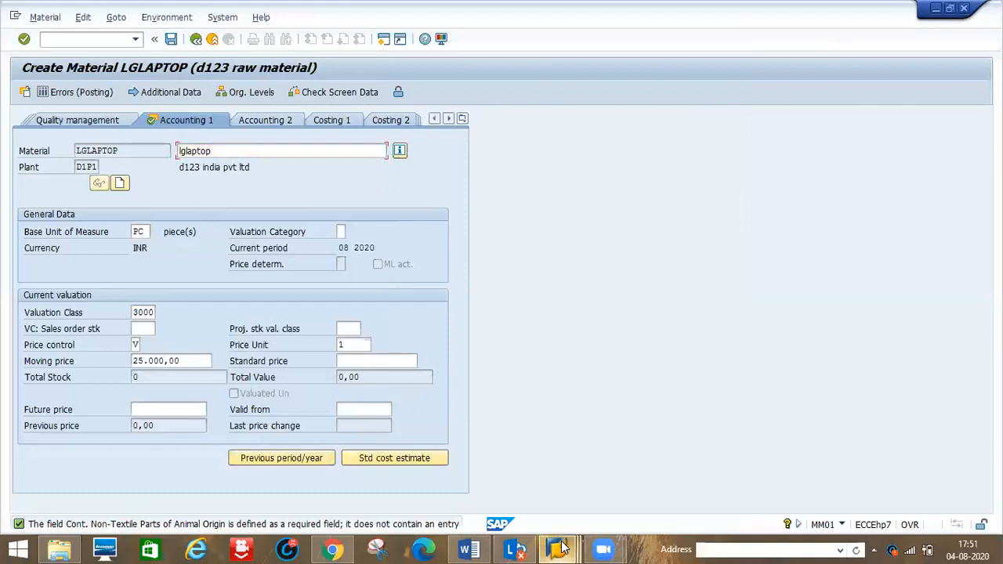
mouse_move(561, 547)
mouse_move(477, 478)
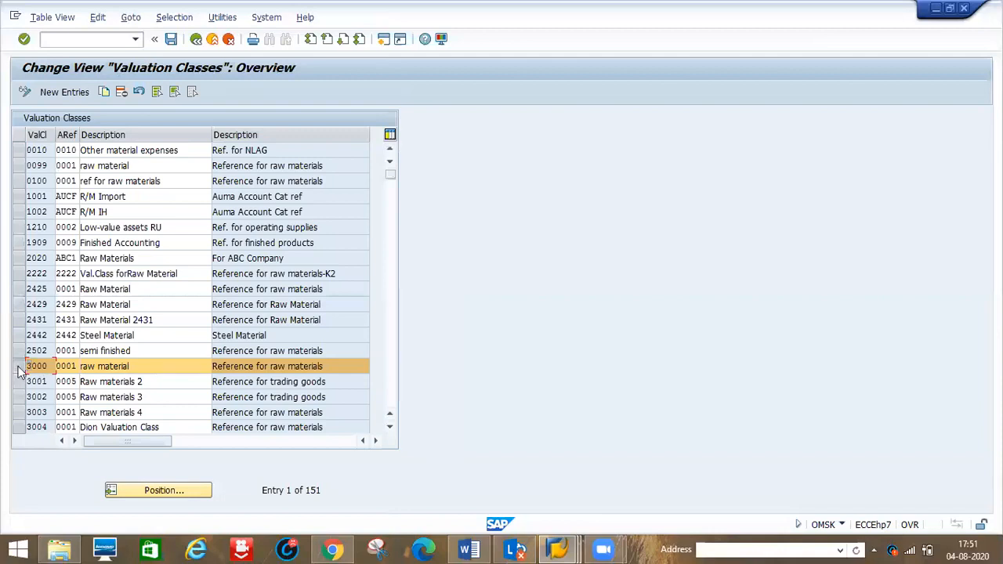
left_click(108, 92)
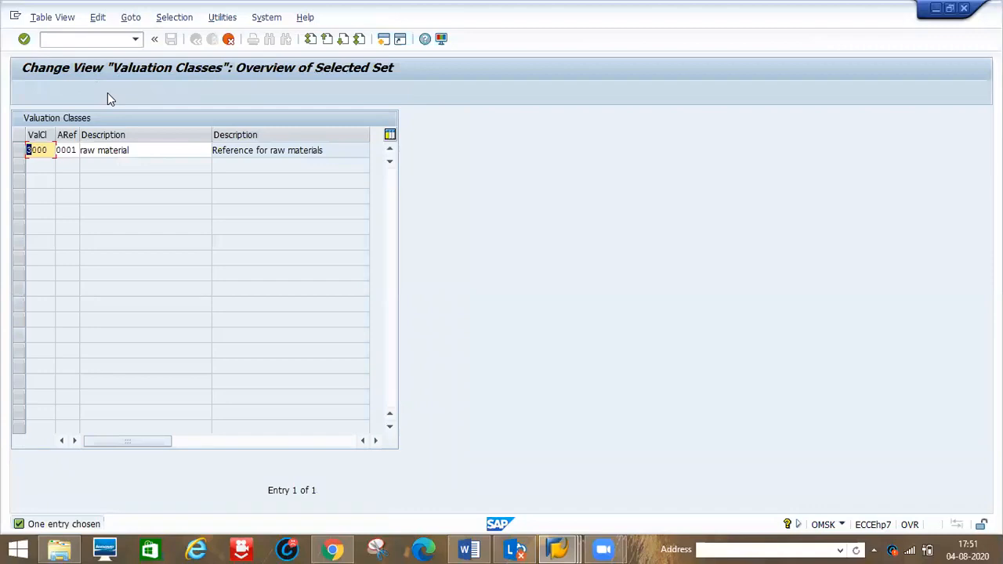
key("Right")
key("Right")
key("Right")
key("Right")
key("BackSpace")
key("BackSpace")
key("BackSpace")
key("BackSpace")
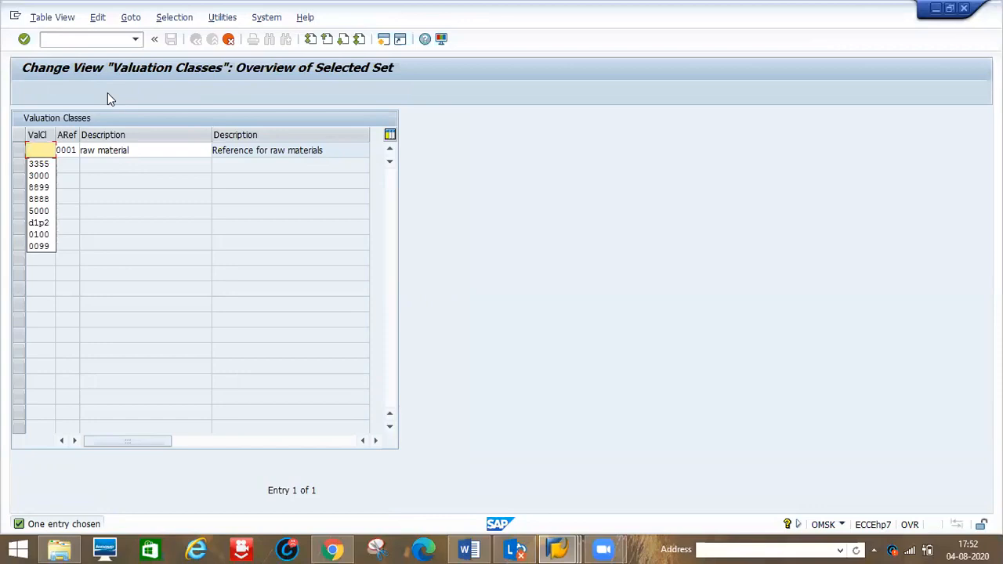
type("7777")
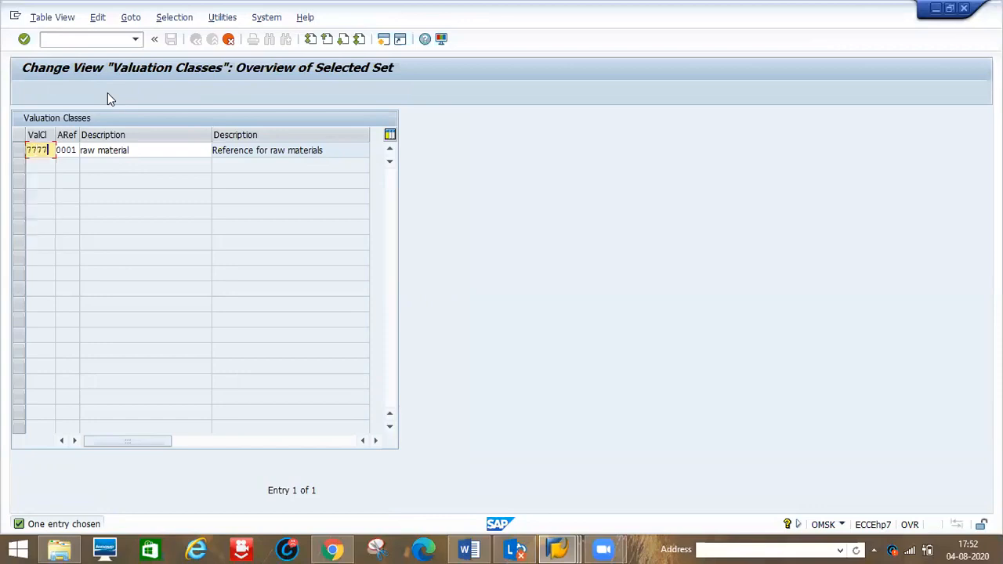
key("Return")
- Change the copied valuation class key to 7788, copy the entry and save
key("Right")
key("Right")
key("Right")
key("BackSpace")
key("BackSpace")
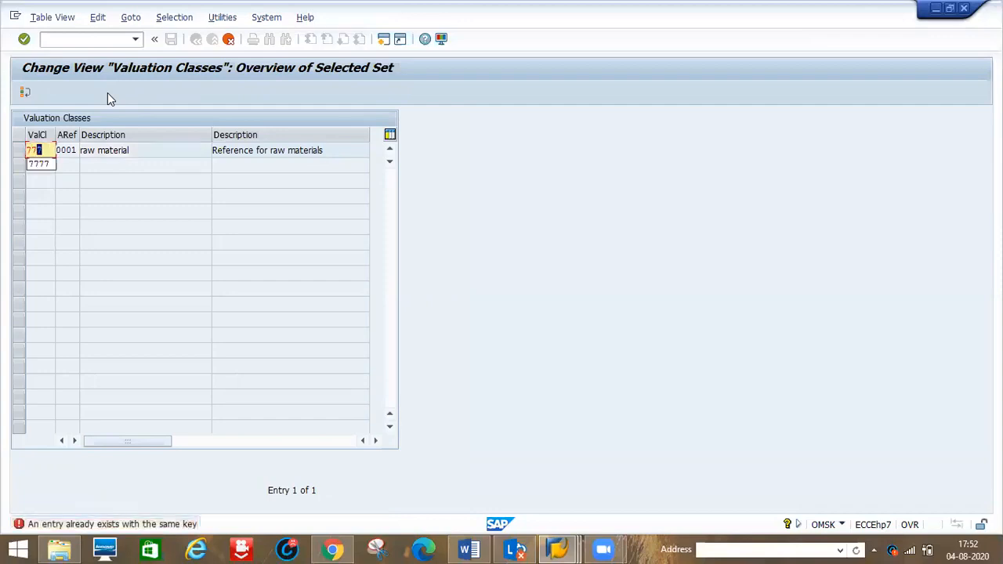
type("88")
key("Return")
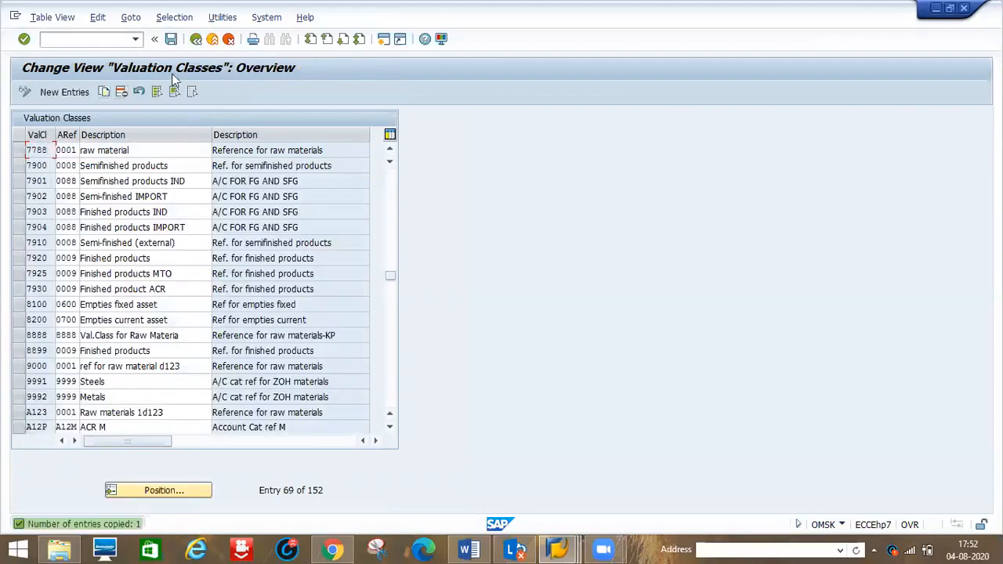
left_click(174, 44)
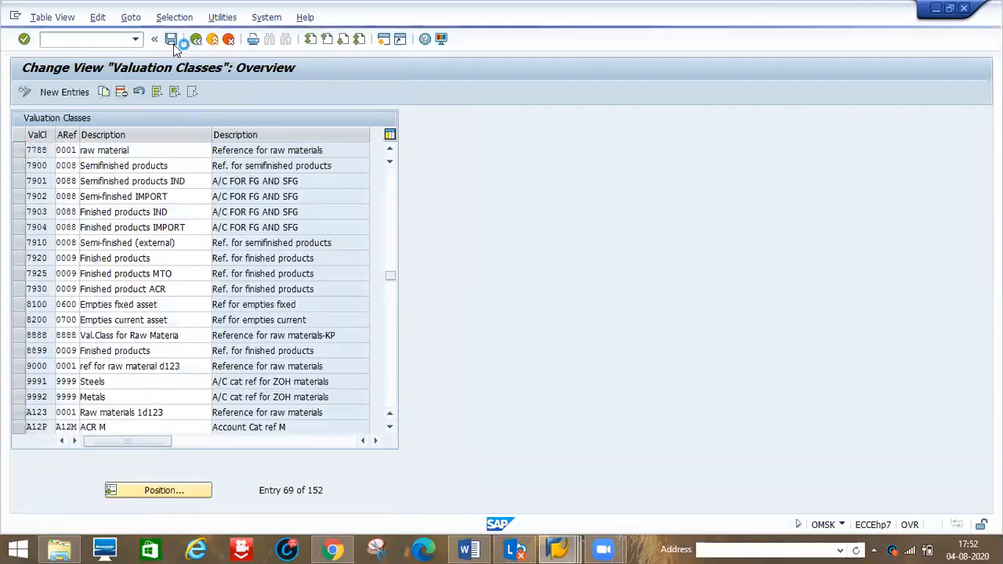
left_click(217, 250)
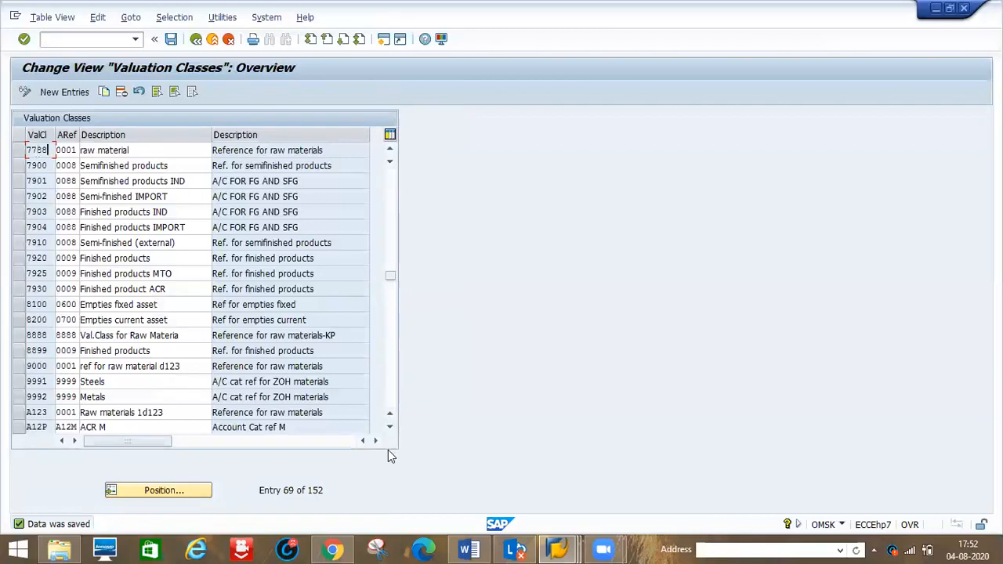
- Return to the material window and restart the Create Material transaction MM01
left_click(564, 549)
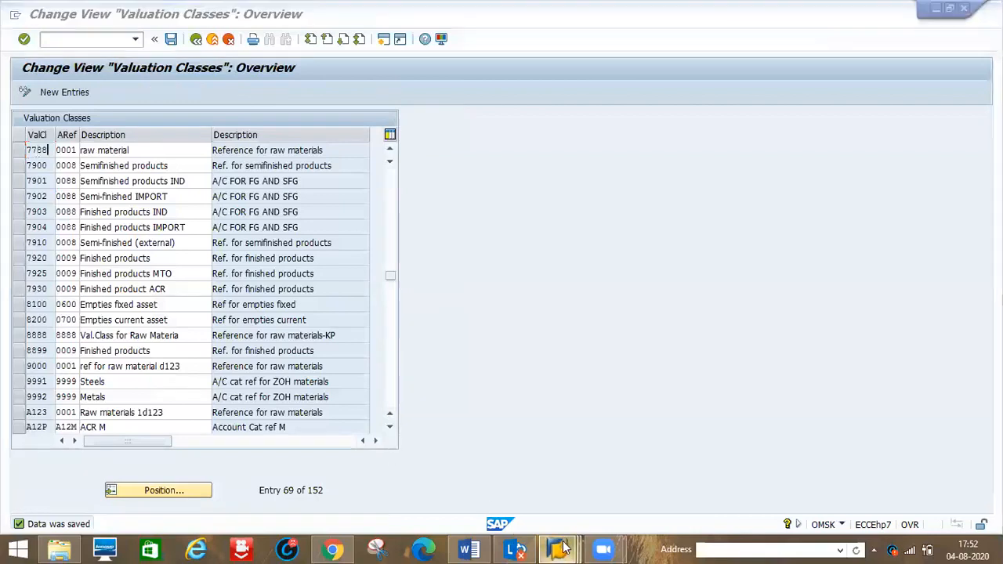
left_click(609, 498)
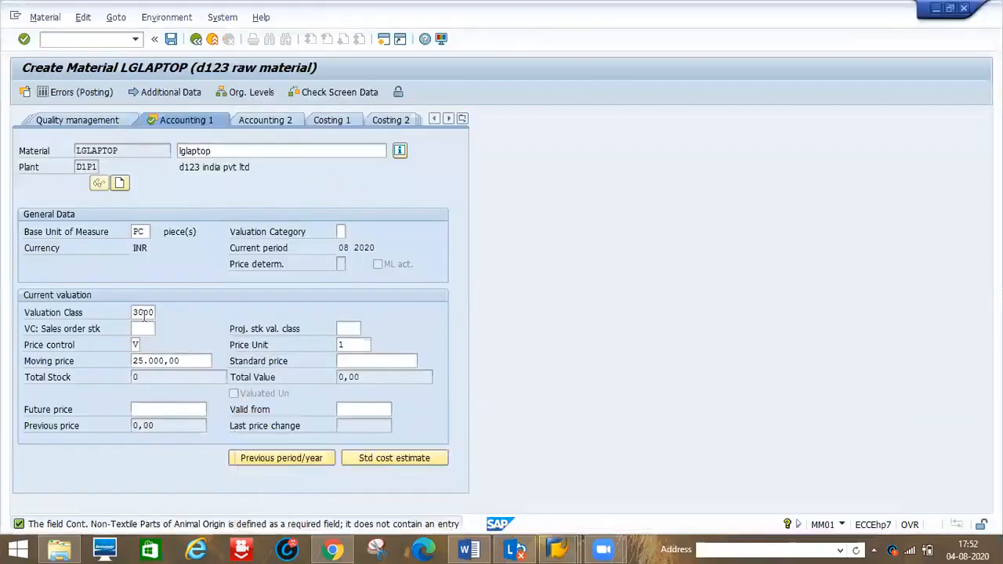
left_click(61, 41)
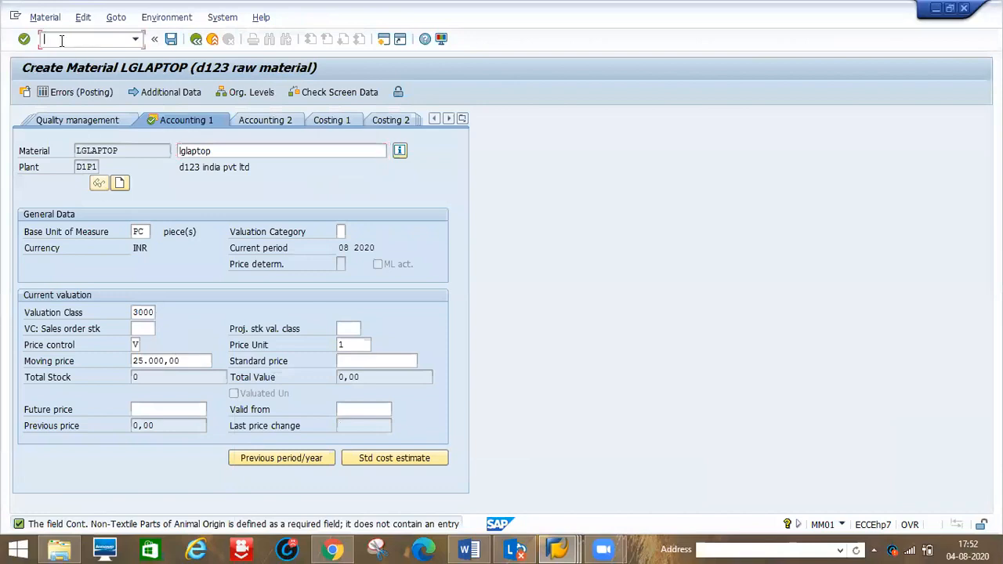
type("/nmm01")
key("Return")
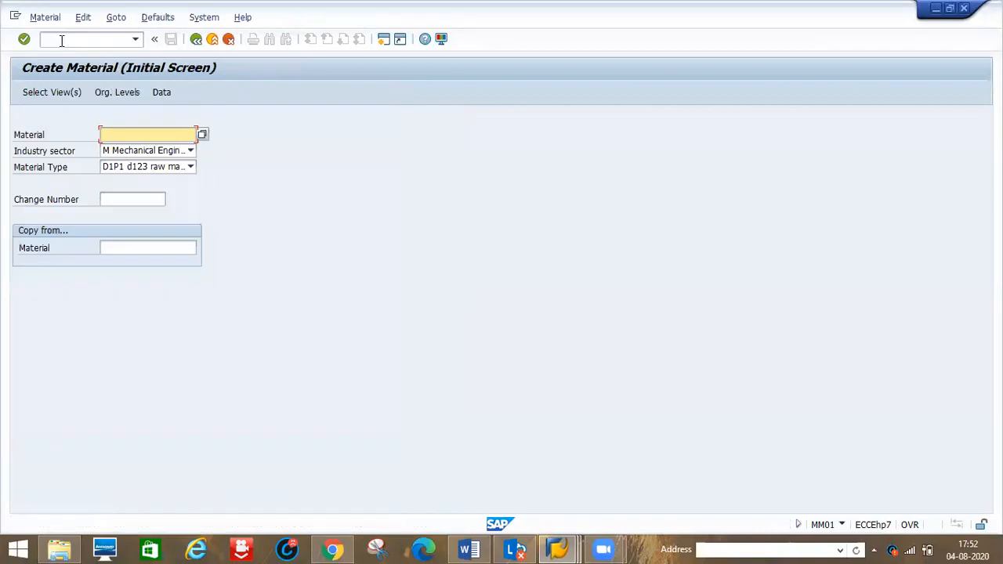
- Enter lglaptop as the material number with Mechanical Engineering sector and D1P1 material type
key("space")
key("Down")
key("Return")
key("Return")
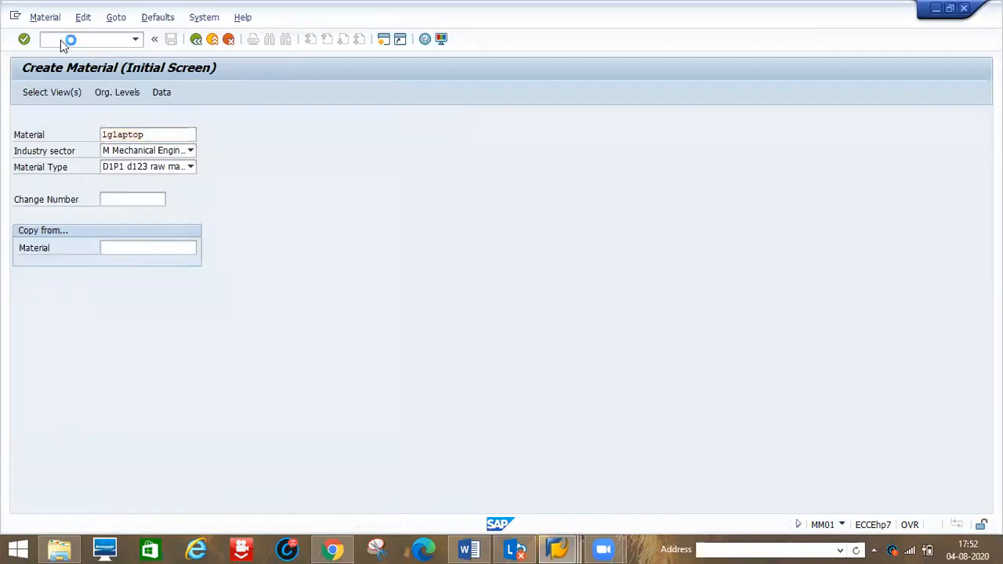
- Choose the material views and organizational levels for lglaptop
key("Return")
key("space")
key("Down")
key("Tab")
key("space")
key("Down")
key("Return")
key("Return")
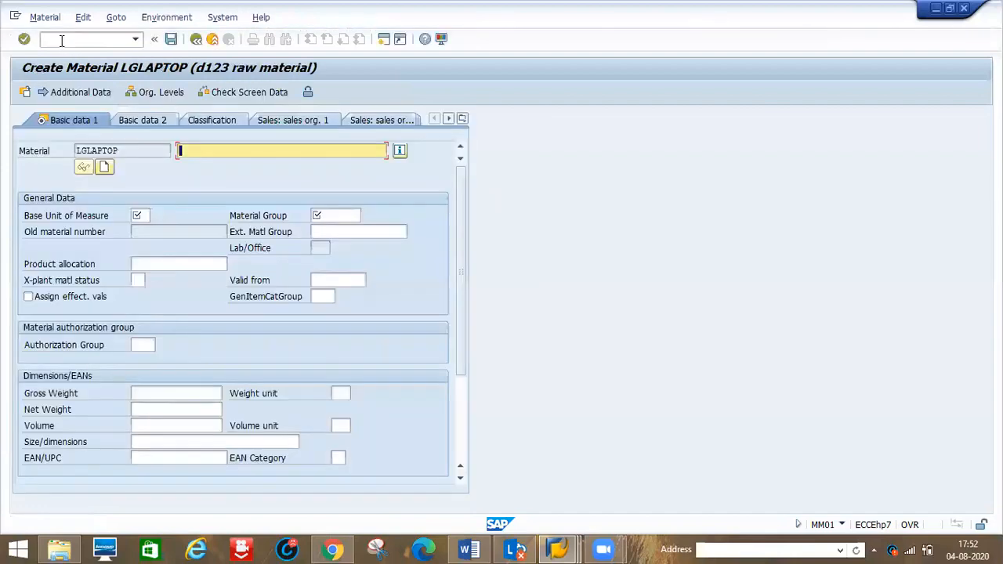
- Enter description lglaptop, base unit pc and material group 0001 in the basic data
type("l")
key("Down")
key("Return")
key("Tab")
type("pc")
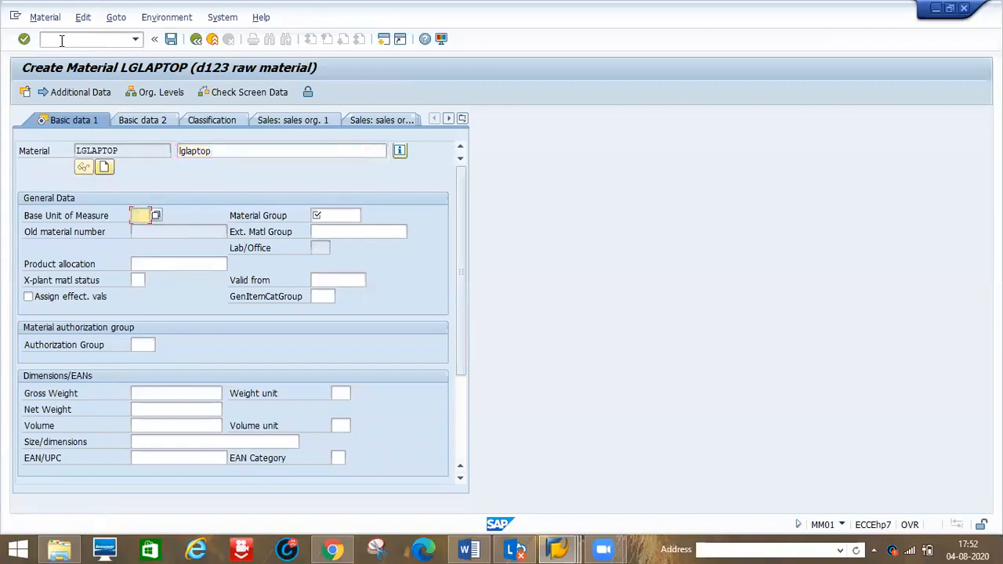
key("Tab")
type("0001")
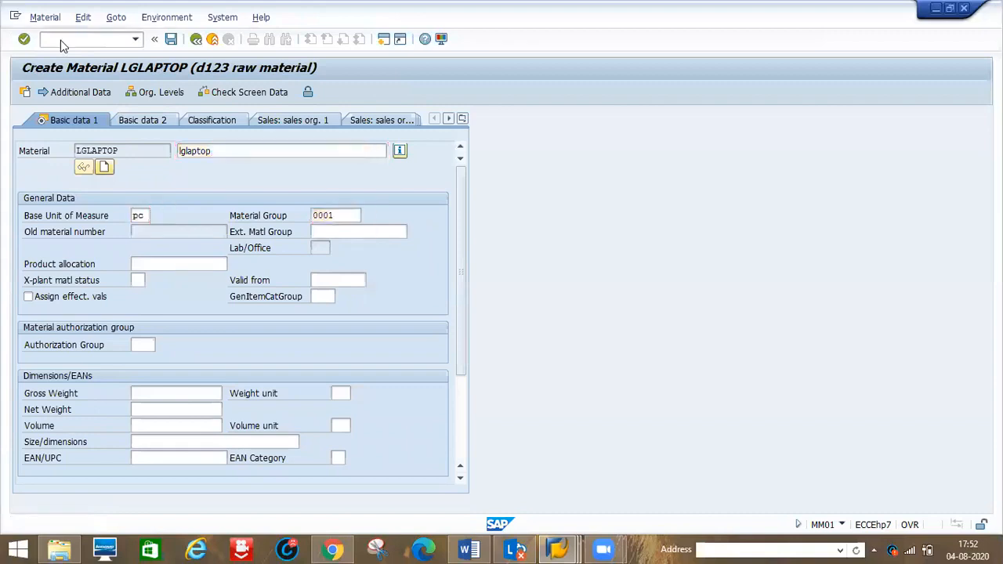
key("Return")
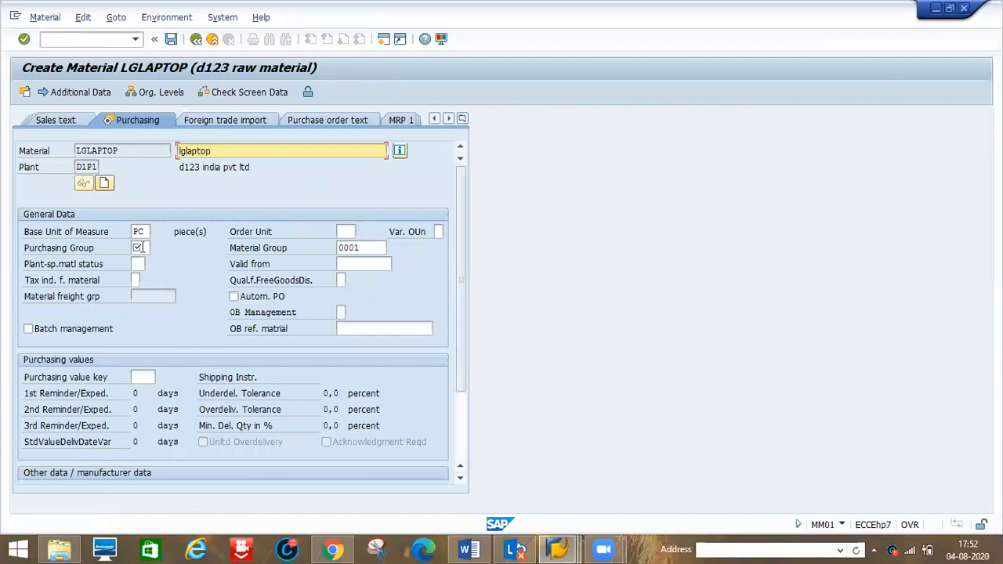
- Set purchasing group 001 and continue to the Accounting 1 view
left_click(138, 246)
type("001")
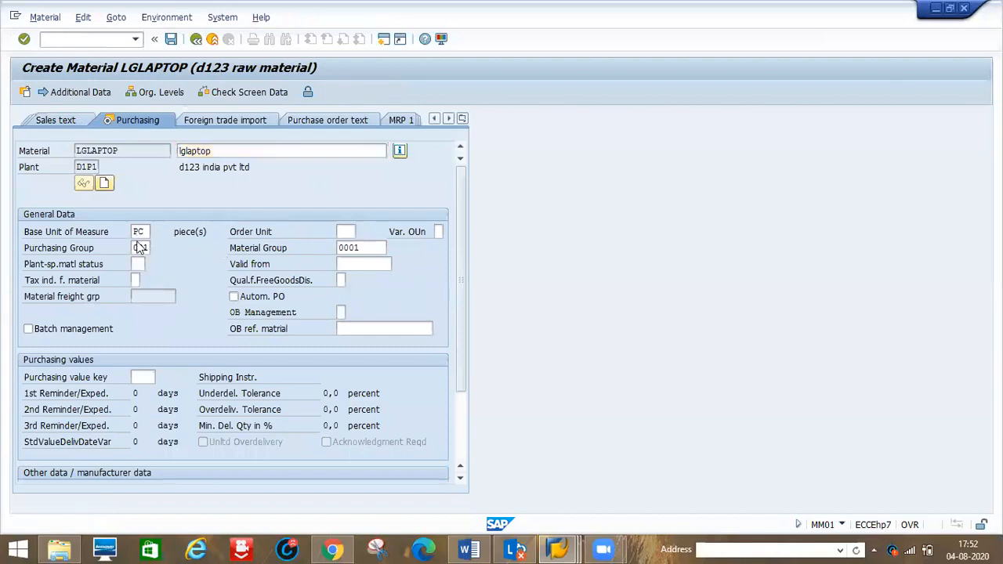
key("Return")
key("Return")
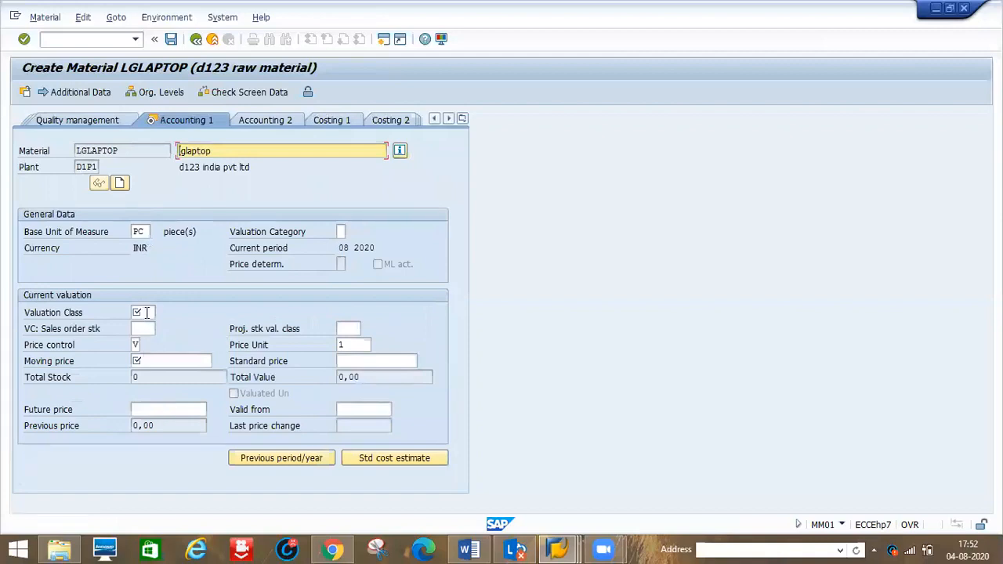
- Open the valuation class value list for lglaptop and look for entry 7788
left_click(146, 313)
left_click(161, 313)
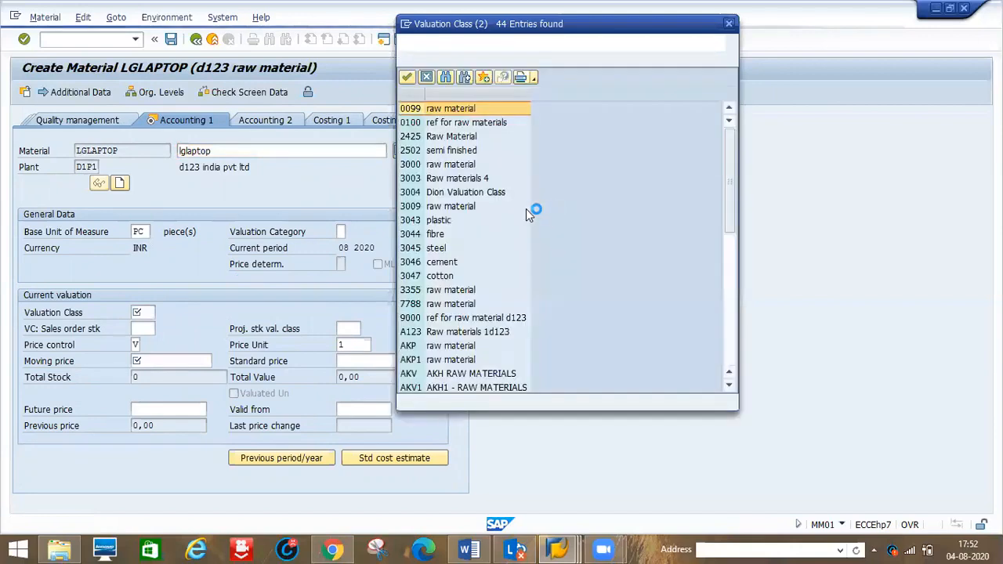
left_click(433, 307)
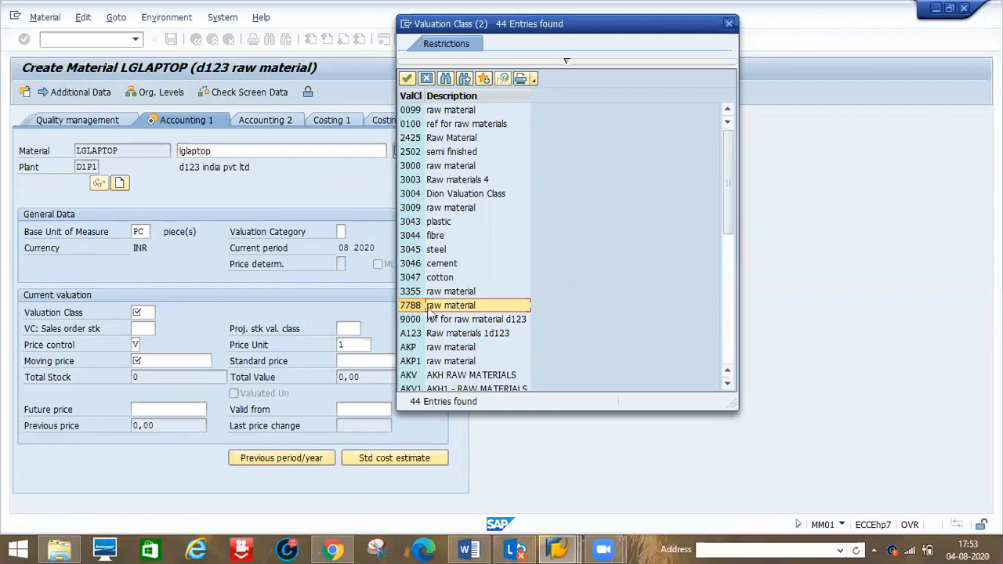
key("alt+Tab")
left_click(473, 304)
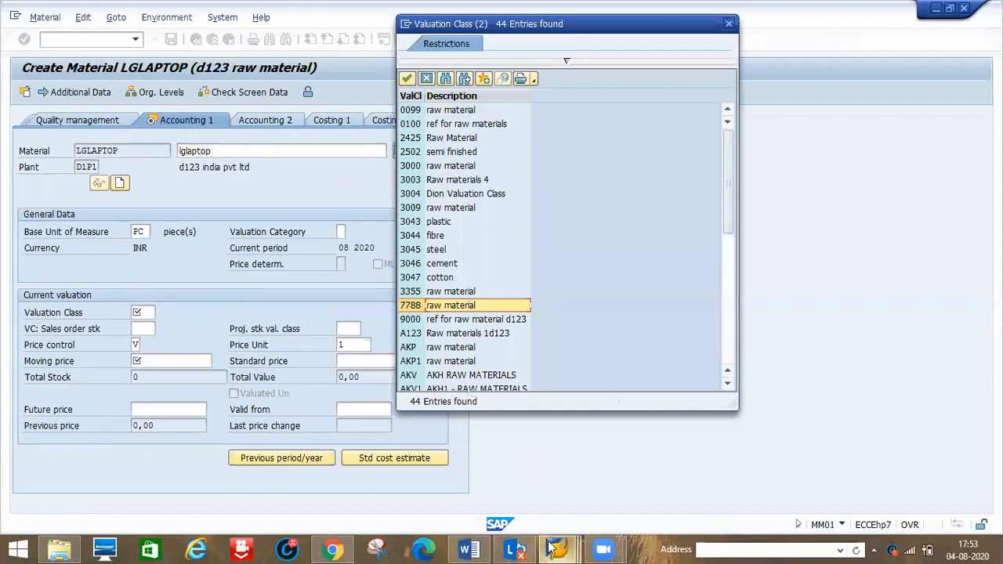
- Open the material type/account category reference table and position it on material type D1P1
mouse_move(557, 548)
left_click(546, 510)
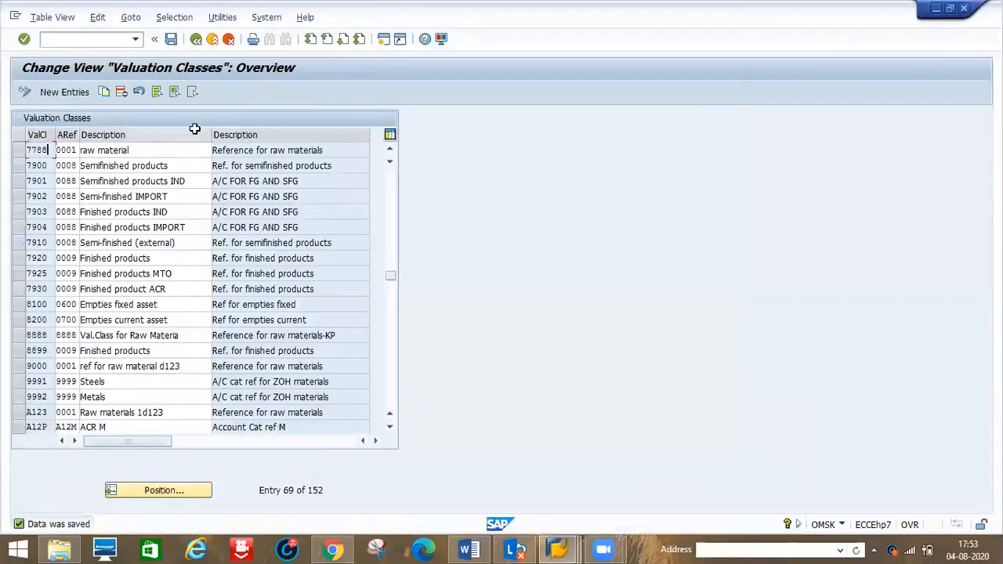
left_click(197, 43)
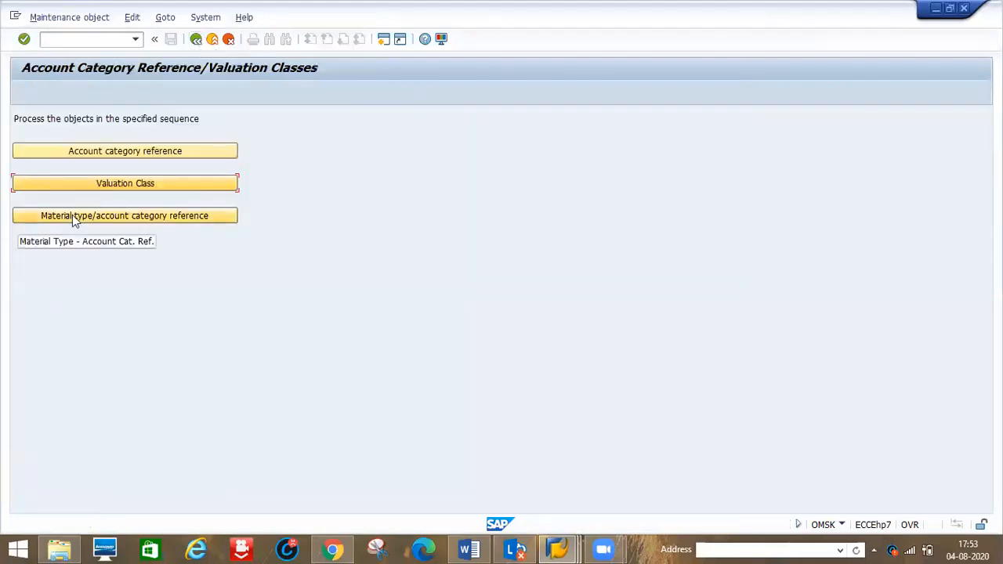
left_click(129, 225)
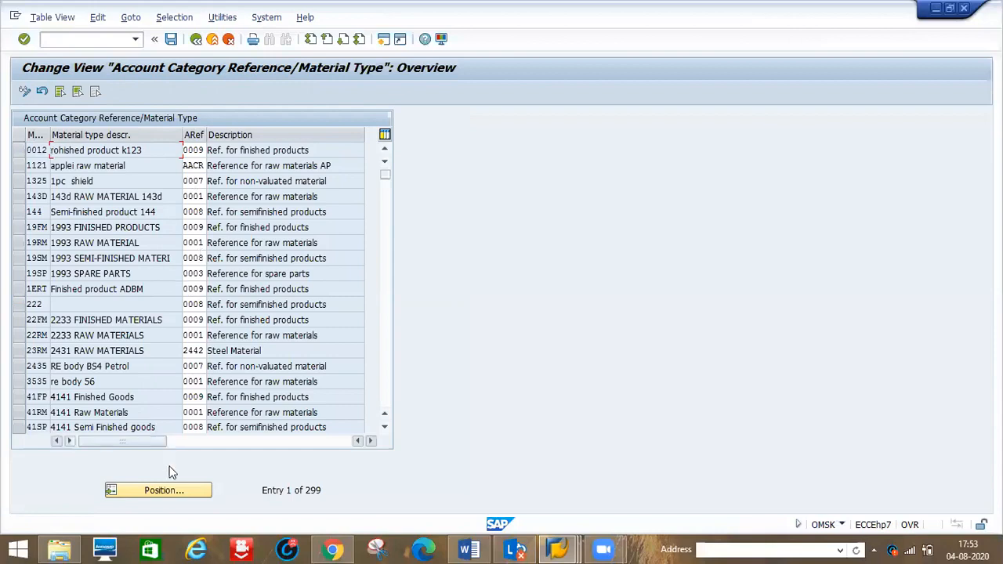
left_click(162, 494)
type("d1p1")
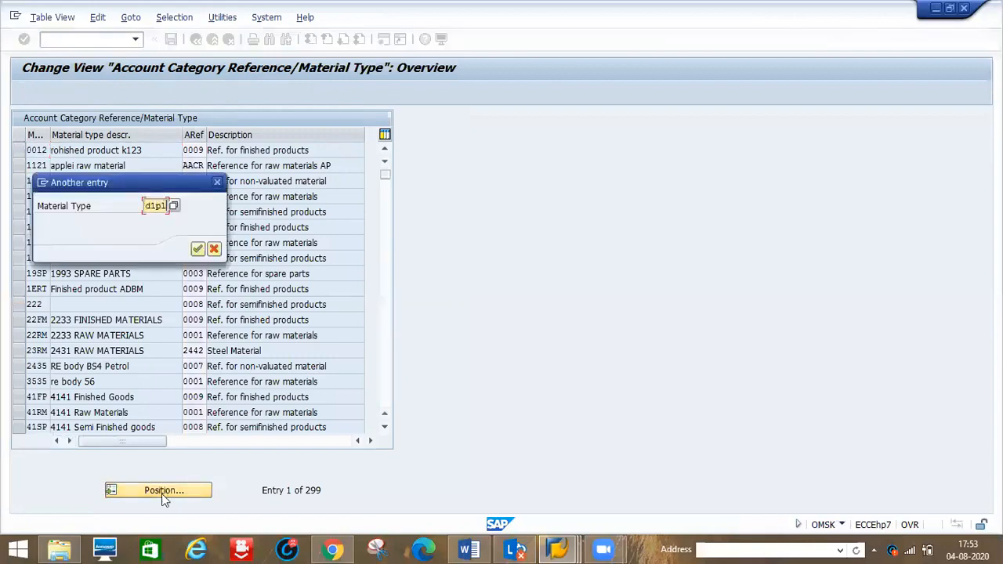
key("Return")
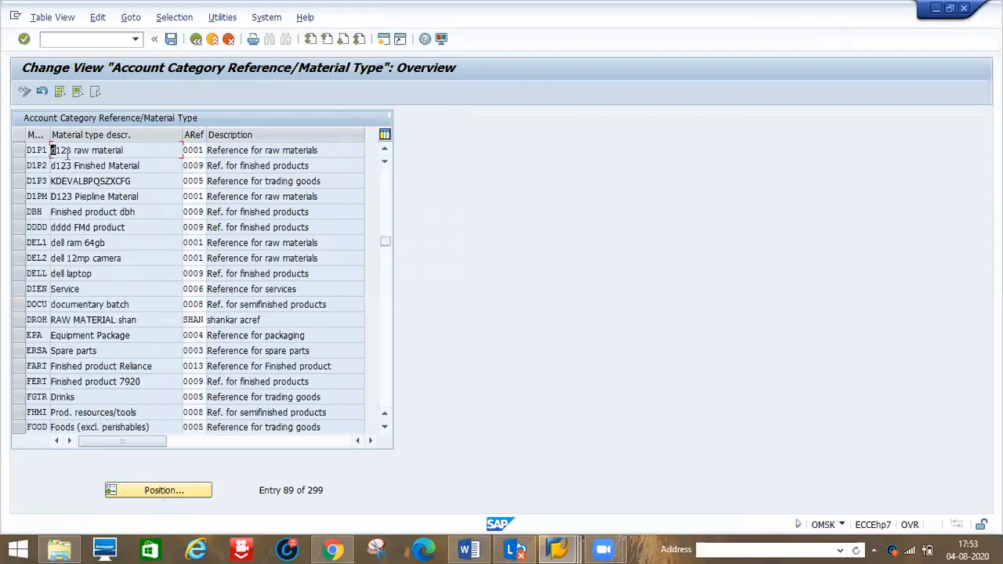
- Clear the account category reference of material type D1P1 and save the table
left_click(203, 151)
type("1")
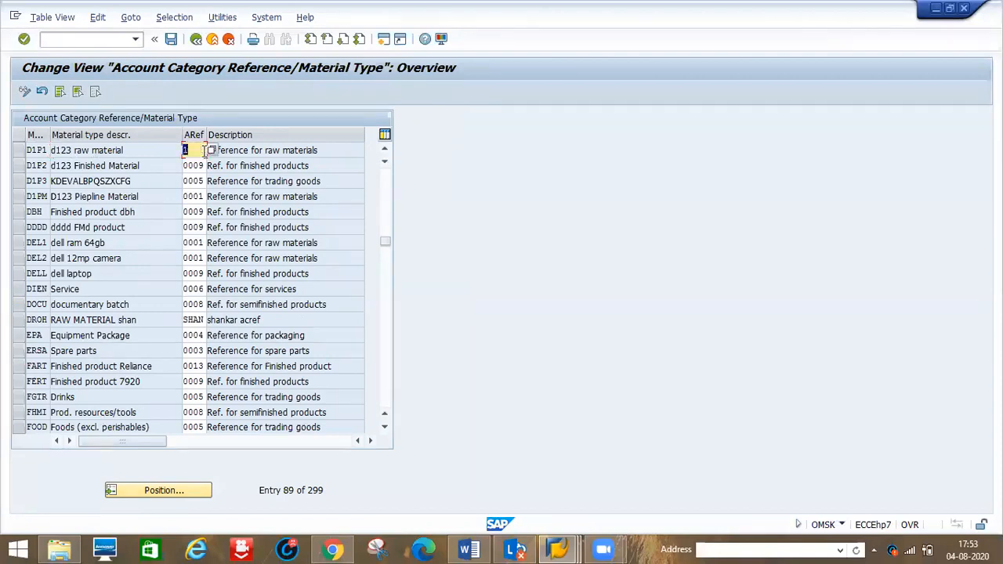
key("BackSpace")
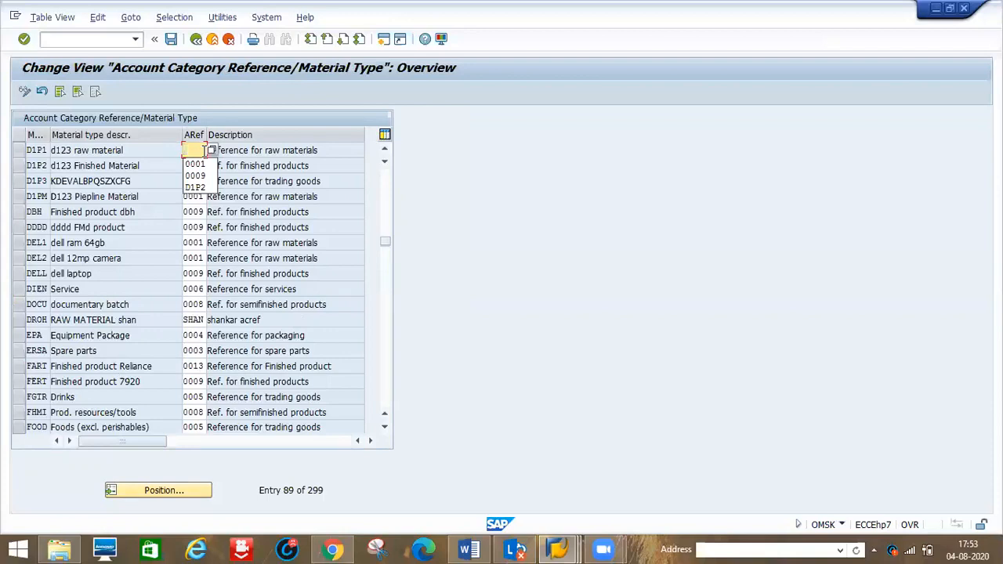
left_click(170, 39)
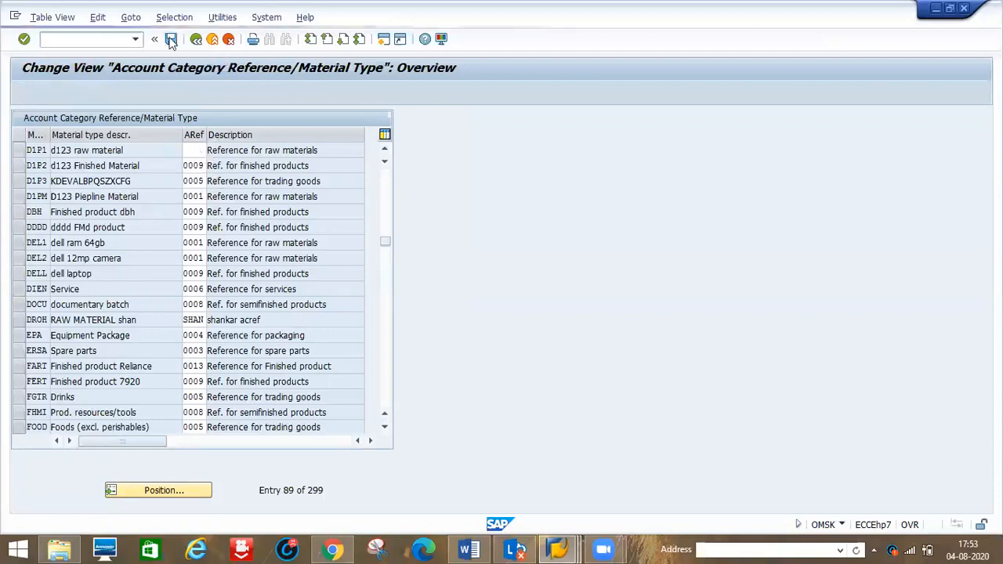
left_click(222, 254)
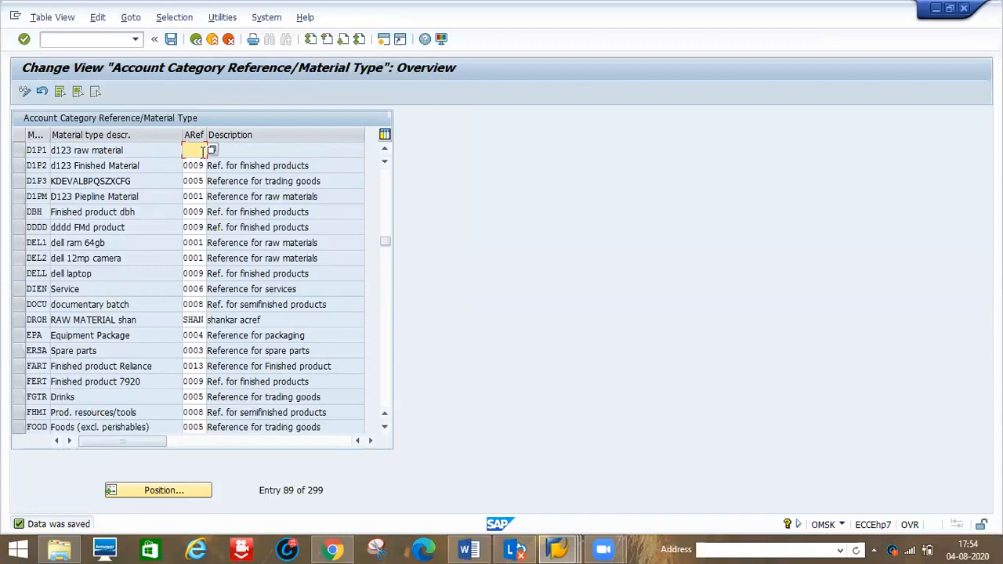
- Return to the material master, close the value list and restart transaction MM01
mouse_move(568, 547)
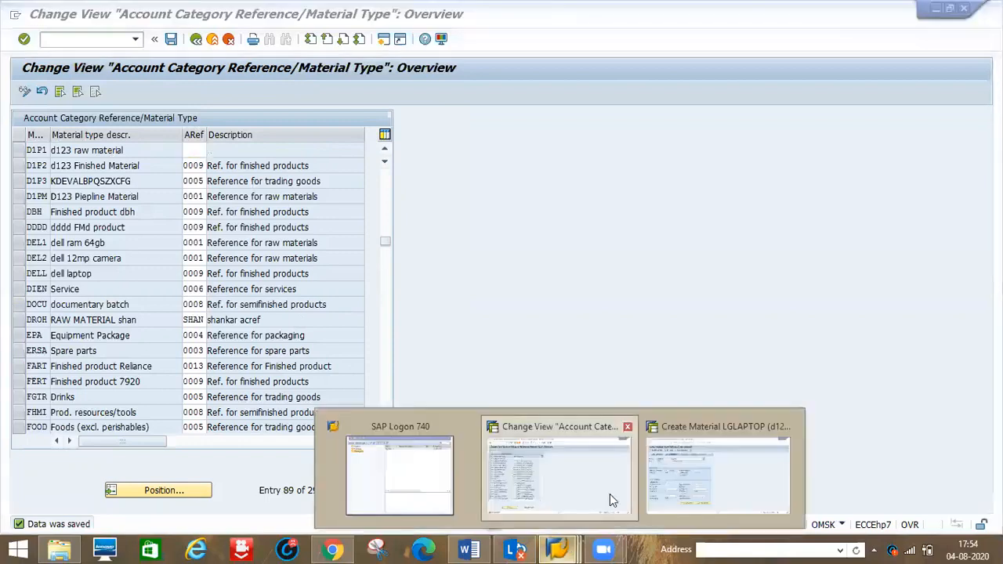
left_click(670, 488)
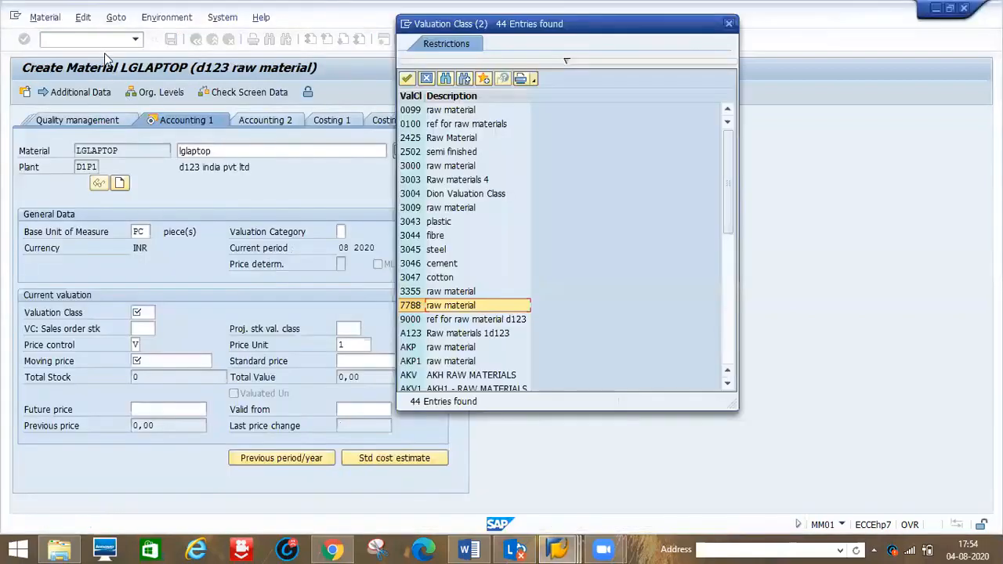
left_click(729, 24)
left_click(53, 44)
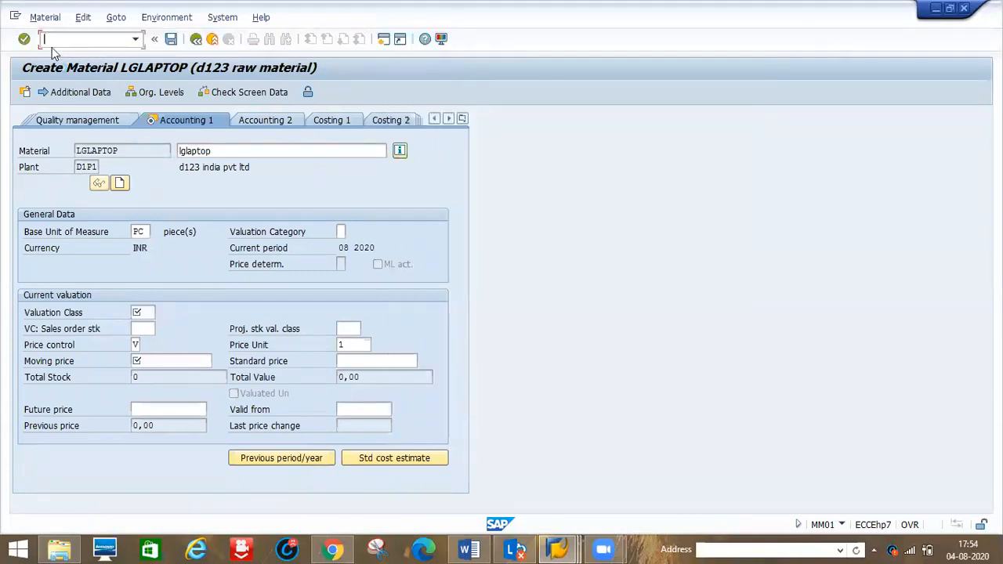
type("/nmm01")
key("Return")
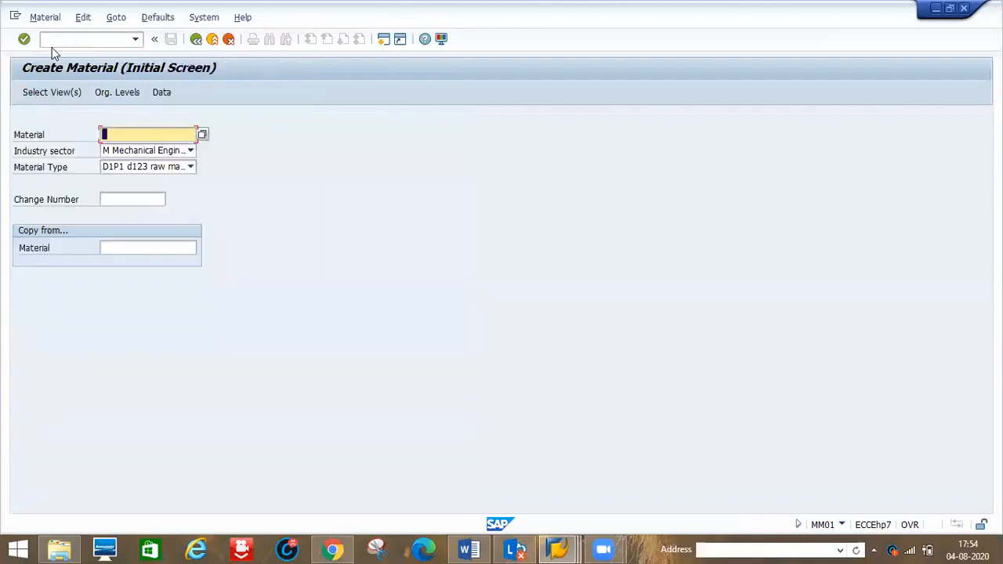
- Enter lglaptop as the material with Mechanical Engineering sector and D1P1 material type
type("l")
key("Down")
key("Return")
key("Tab")
key("Return")
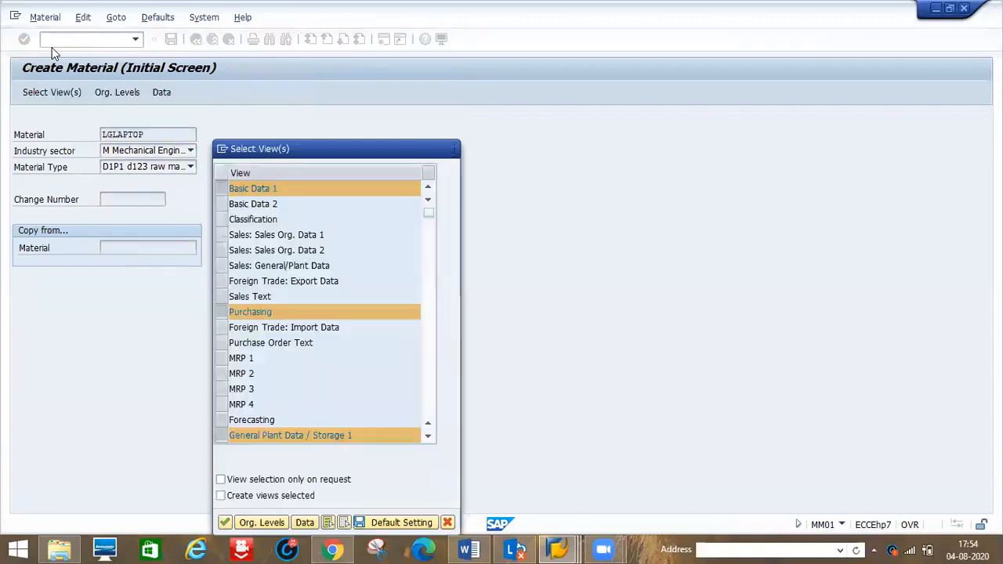
- Confirm the material views and set plant d1p1 and storage location d1s1 as organizational levels
key("Return")
type("d")
key("Down")
key("Return")
key("Tab")
type("d")
key("Down")
key("Return")
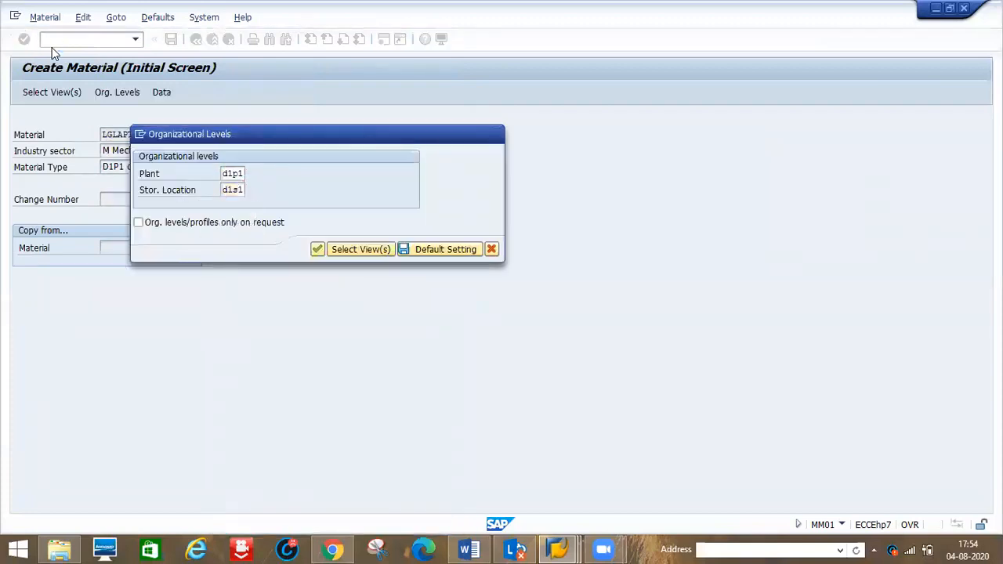
key("Return")
- Enter description lglaptop, base unit pc and material group 0001 in the basic data
type("l")
key("Down")
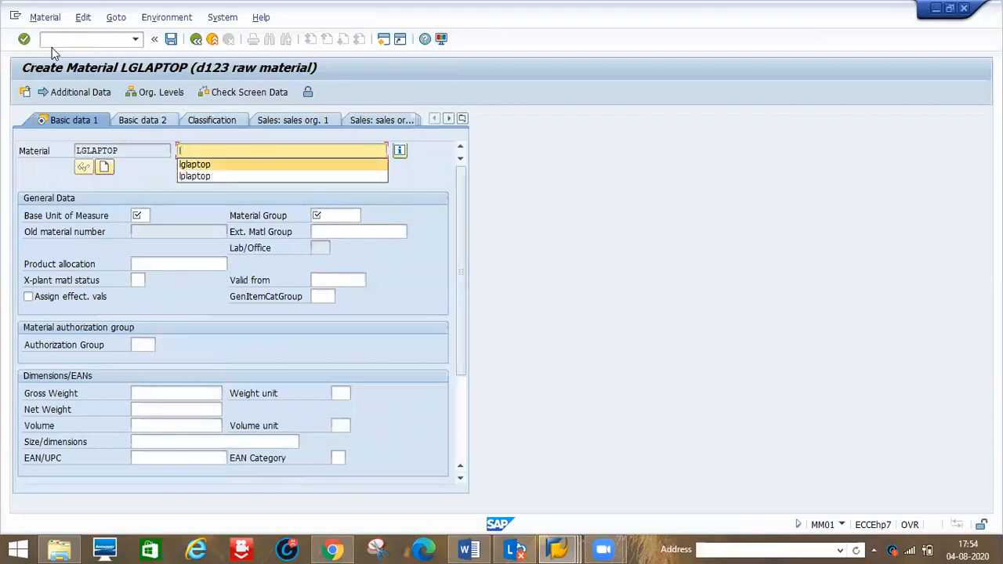
key("Return")
key("Tab")
type("p")
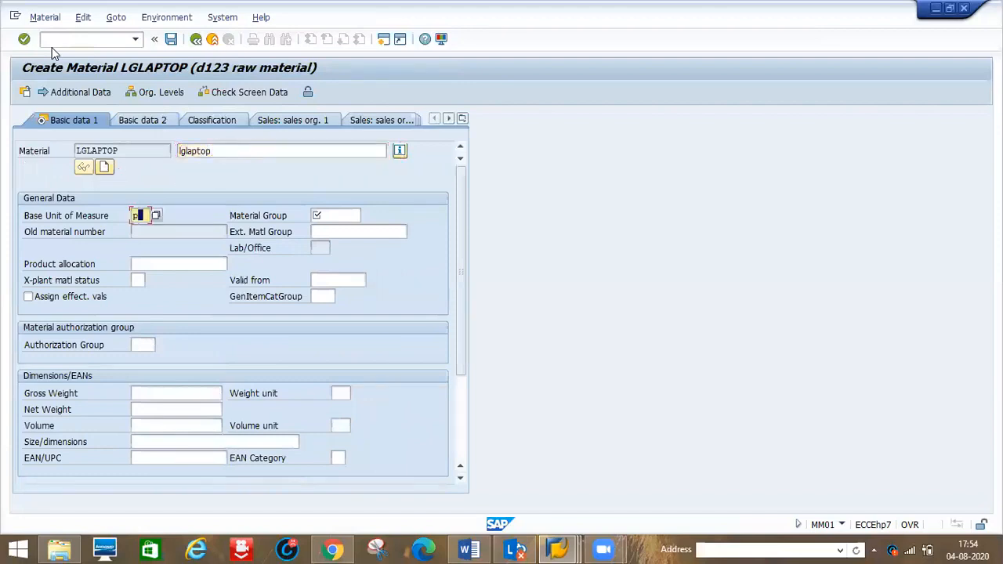
key("Down")
key("Return")
key("Tab")
type("0")
key("Down")
key("Return")
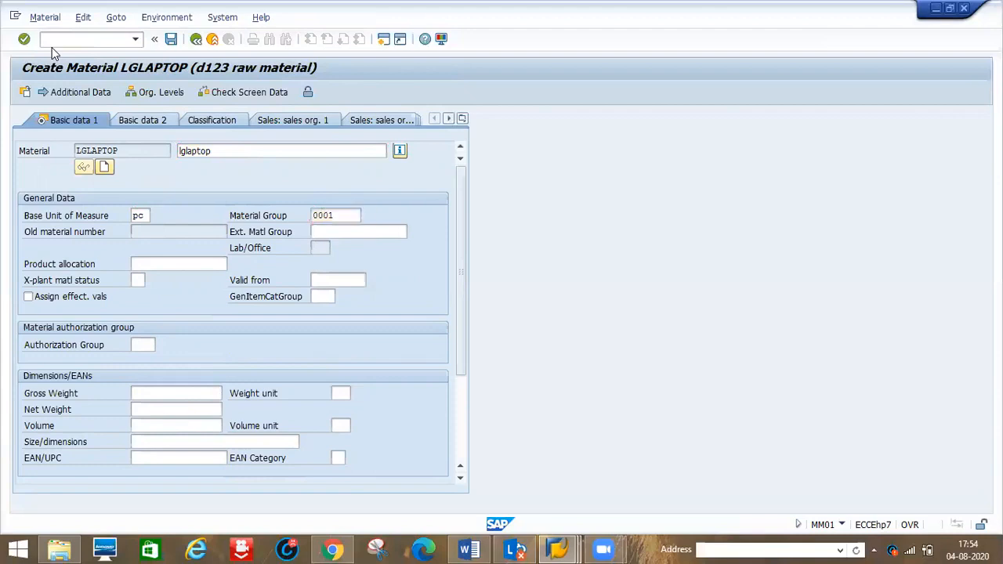
- Set purchasing group 001 and continue through the views to Accounting 1
key("Return")
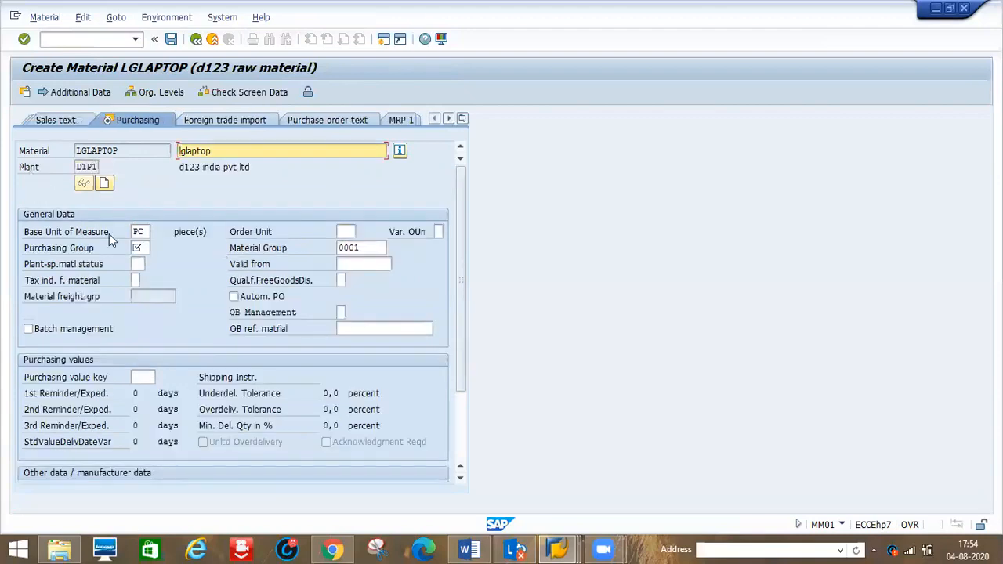
left_click(139, 247)
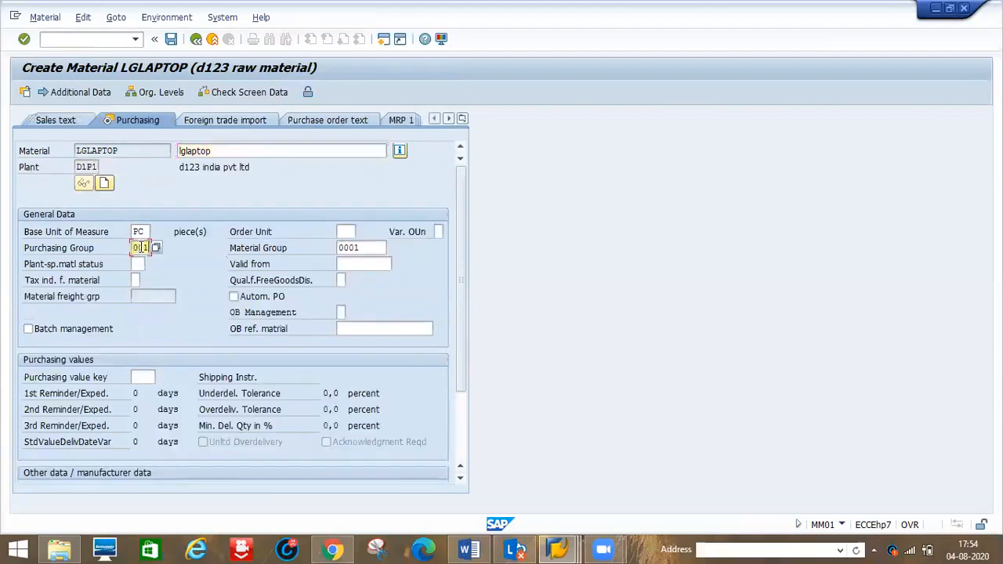
key("Return")
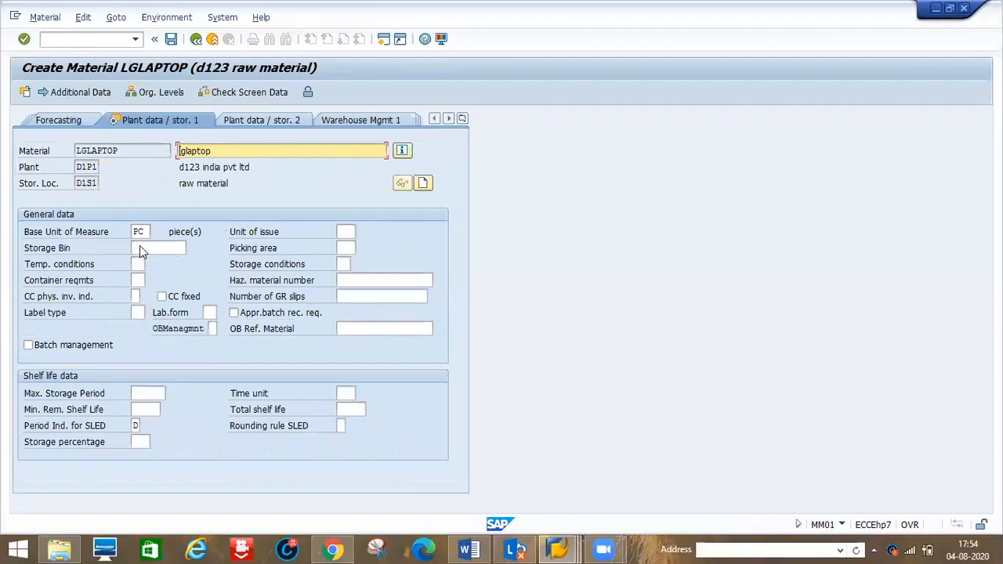
key("Return")
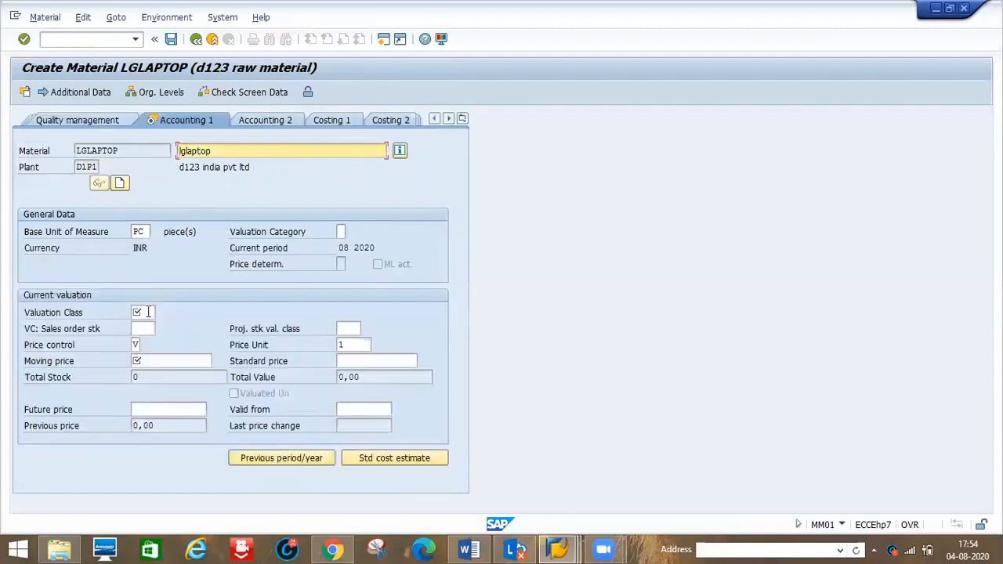
- Open the valuation class value list on Accounting 1
left_click(148, 312)
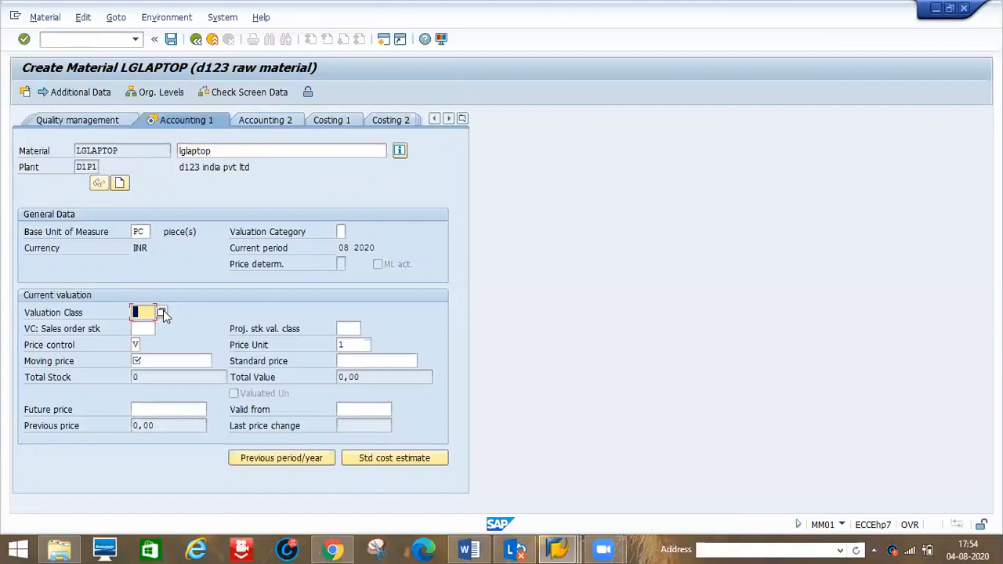
left_click(162, 312)
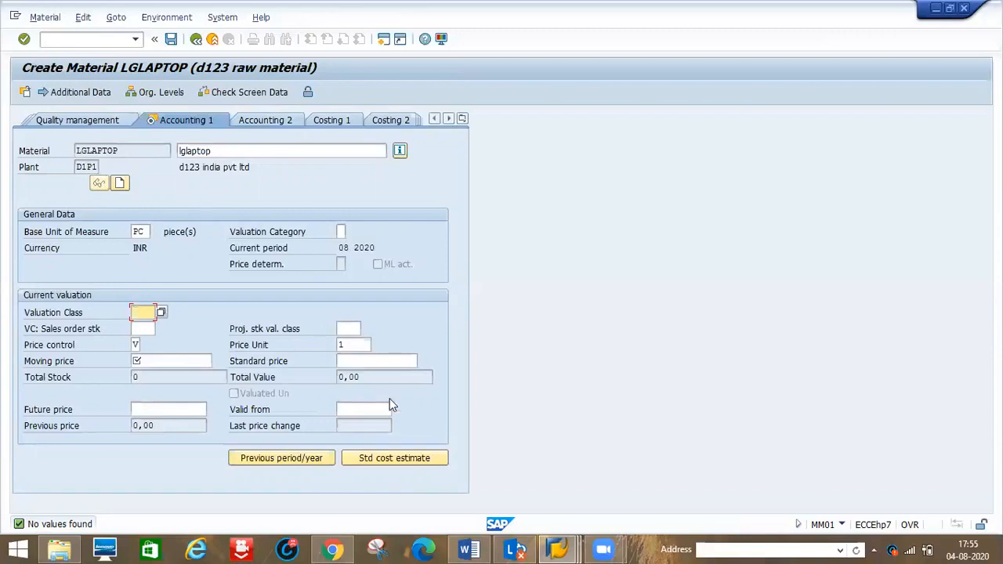
- Switch to the account category reference table and set material type D1P1's reference to 0001
mouse_move(555, 548)
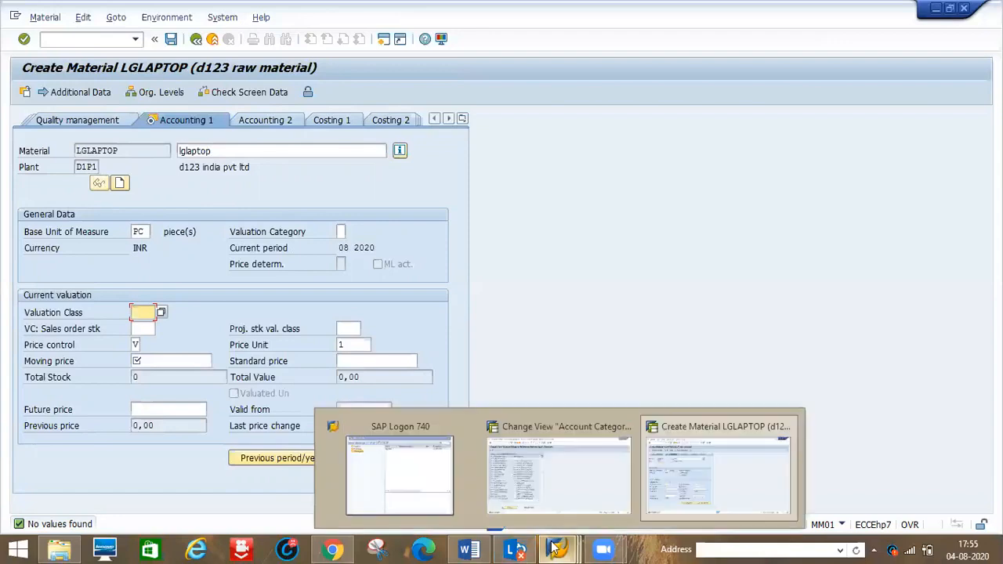
left_click(555, 477)
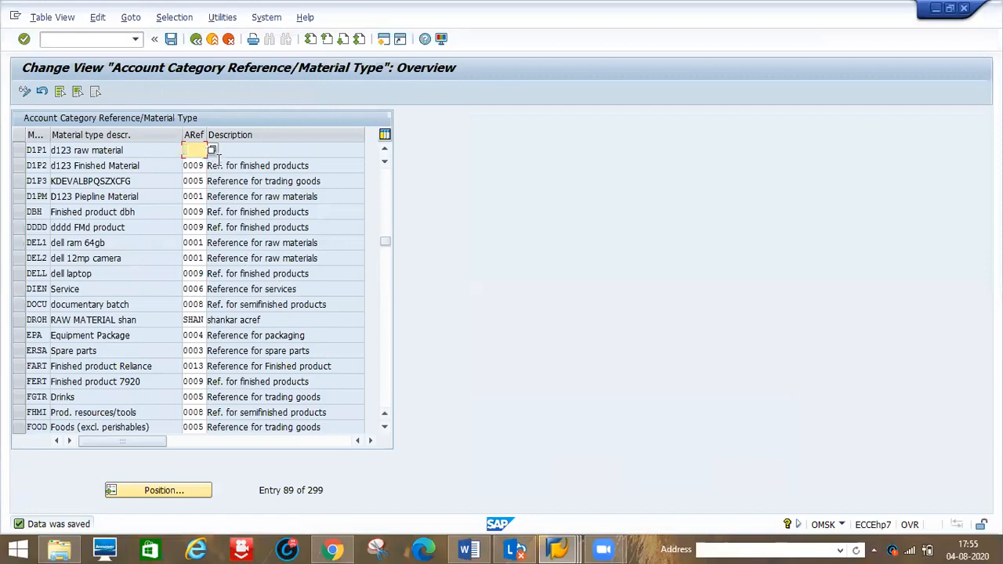
type("0001")
key("Return")
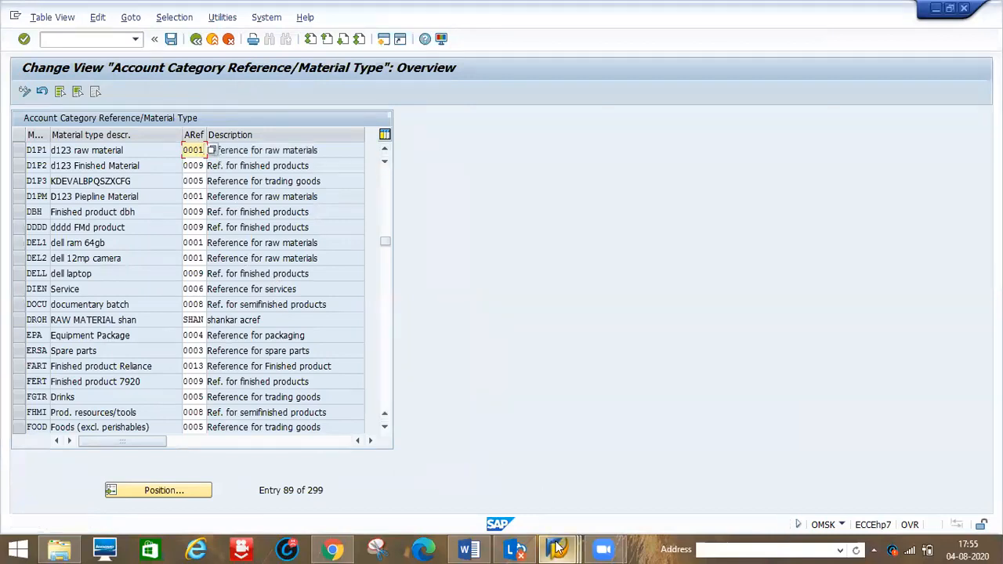
- Return to the material master and enter valuation class 3000
mouse_move(556, 546)
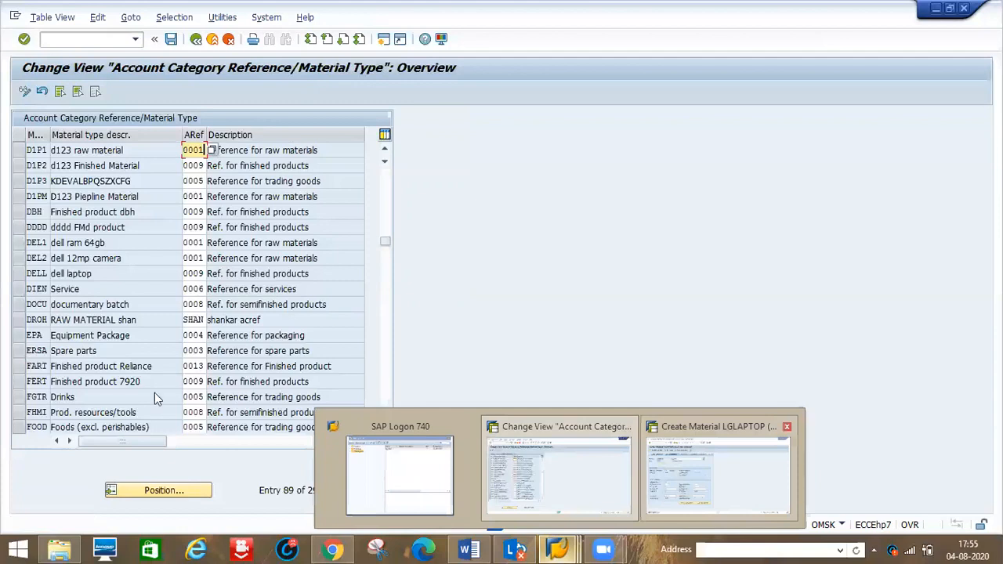
left_click(656, 488)
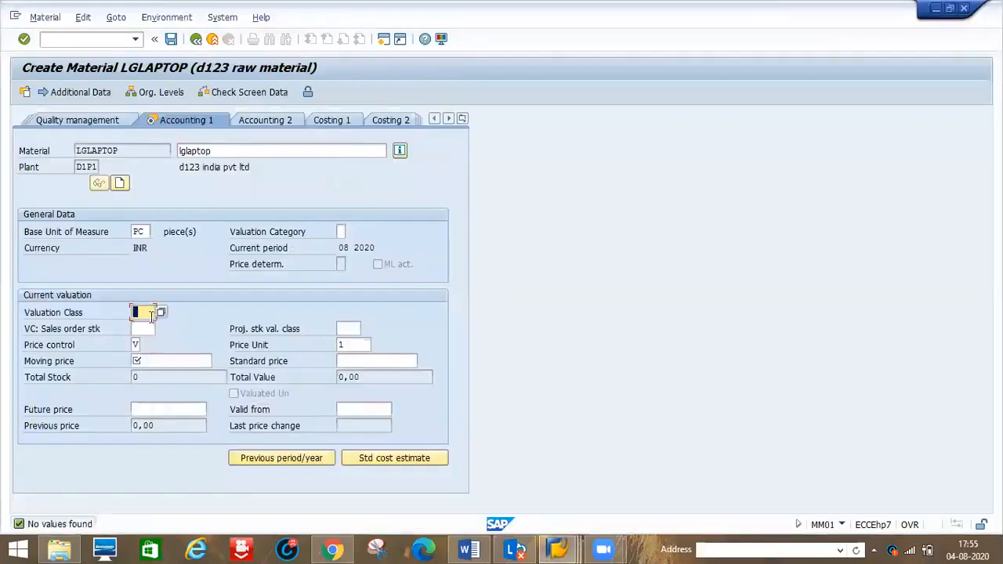
type("3000")
key("Return")
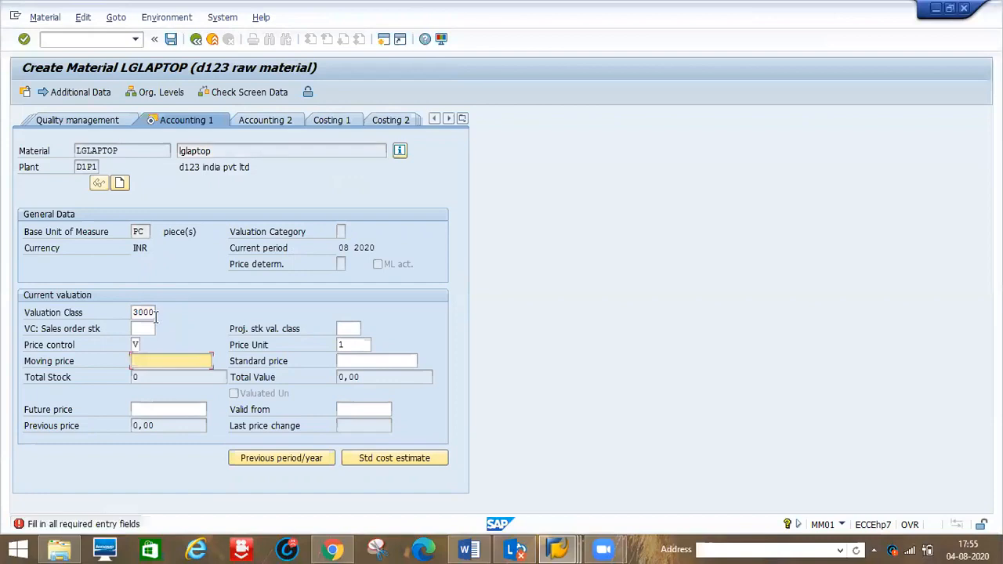
- Set the moving price to 3000 and return to the valuation class field
type("3000")
key("Return")
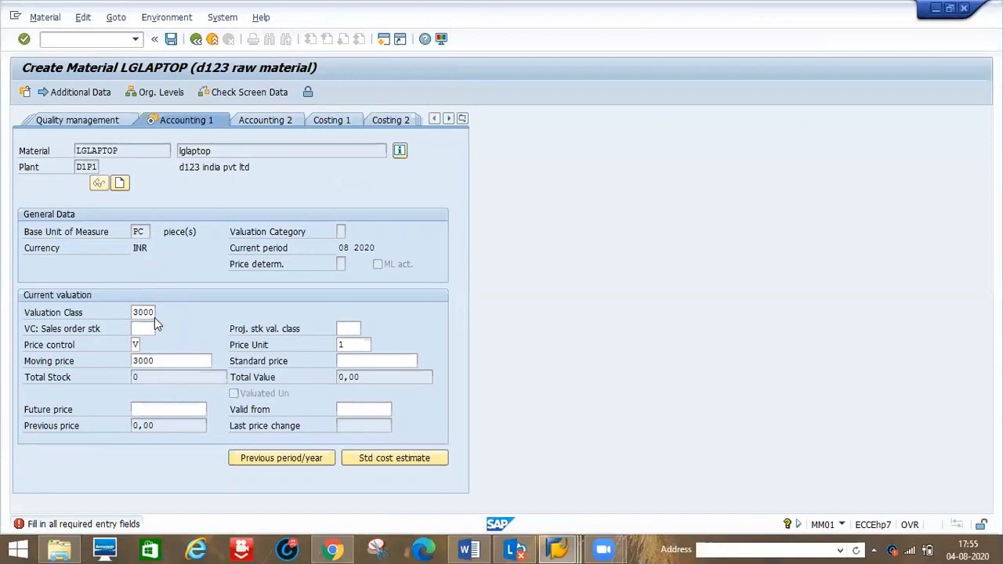
left_click(155, 313)
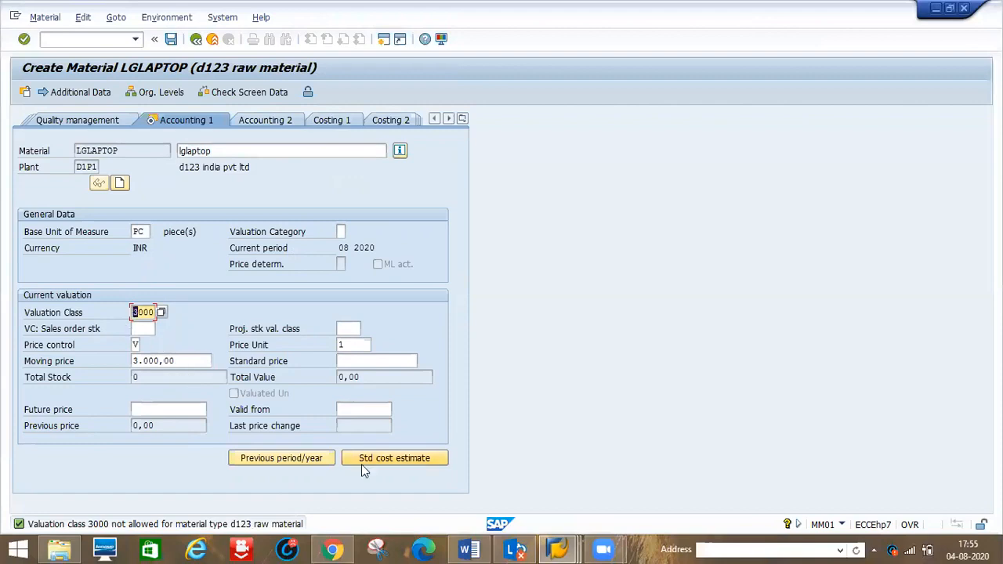
- Switch to the account category reference window and save the D1P1 reference assignment
mouse_move(559, 547)
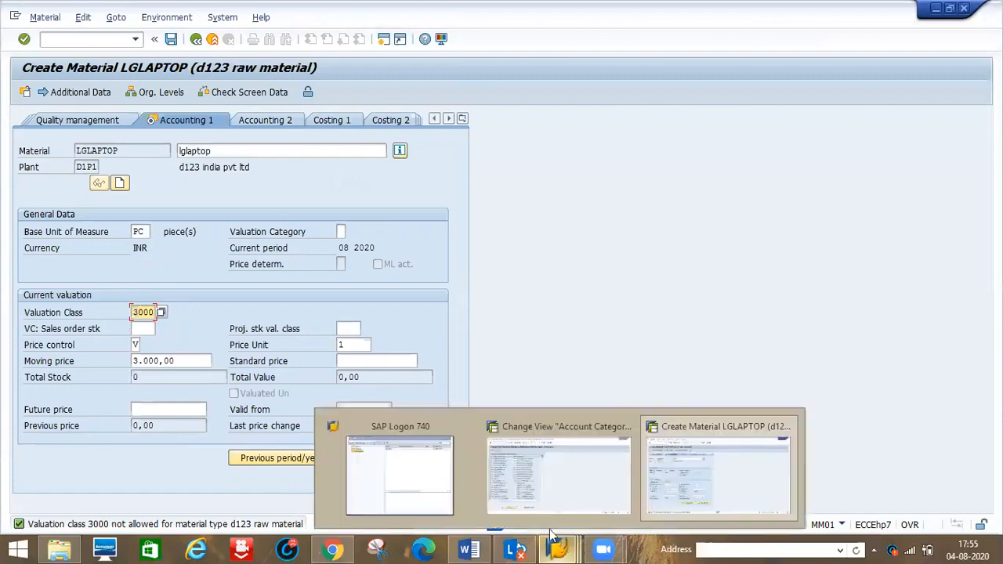
left_click(521, 502)
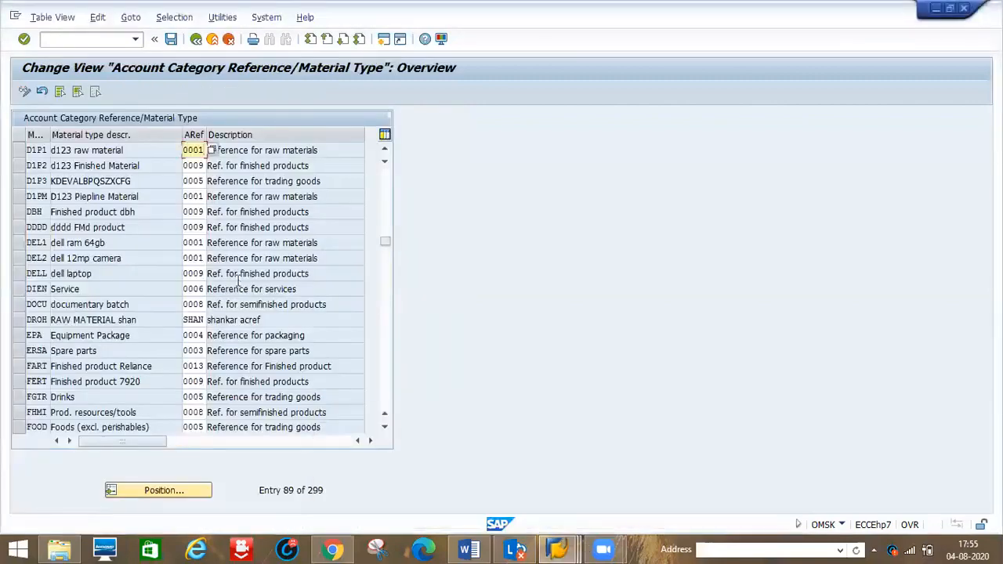
left_click(170, 39)
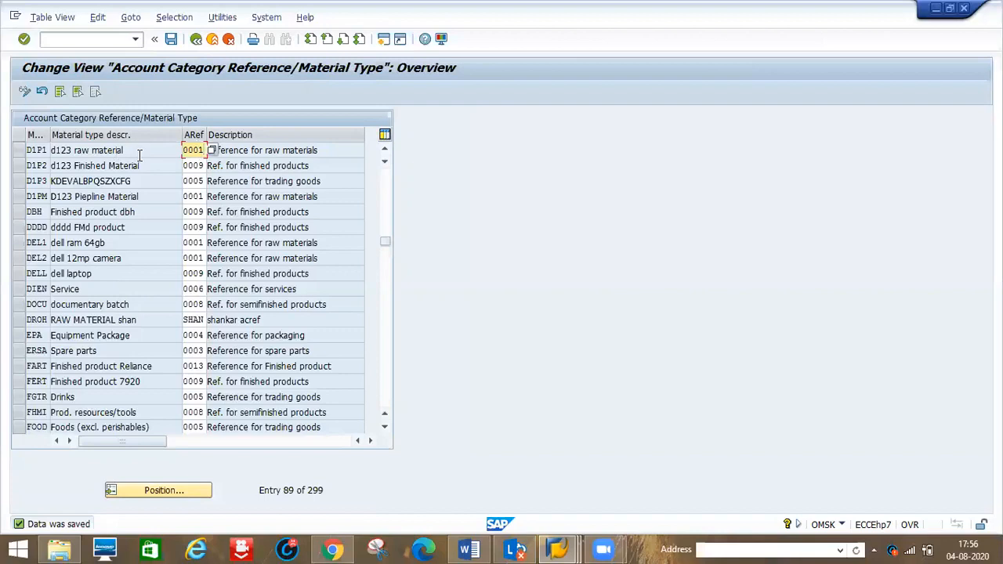
- Open a new session and start transaction OMS2, declining to display the locked data
left_click(384, 41)
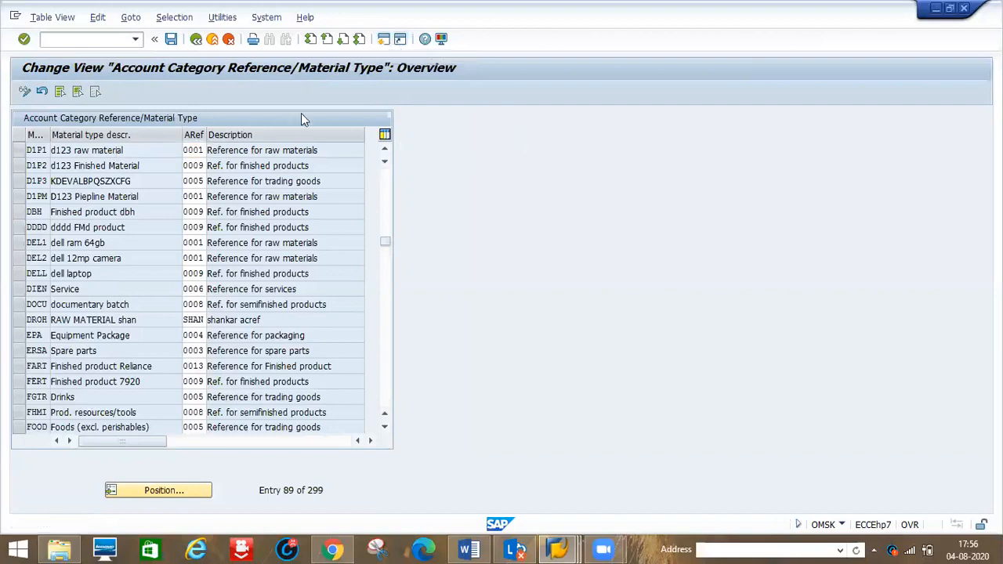
left_click(384, 41)
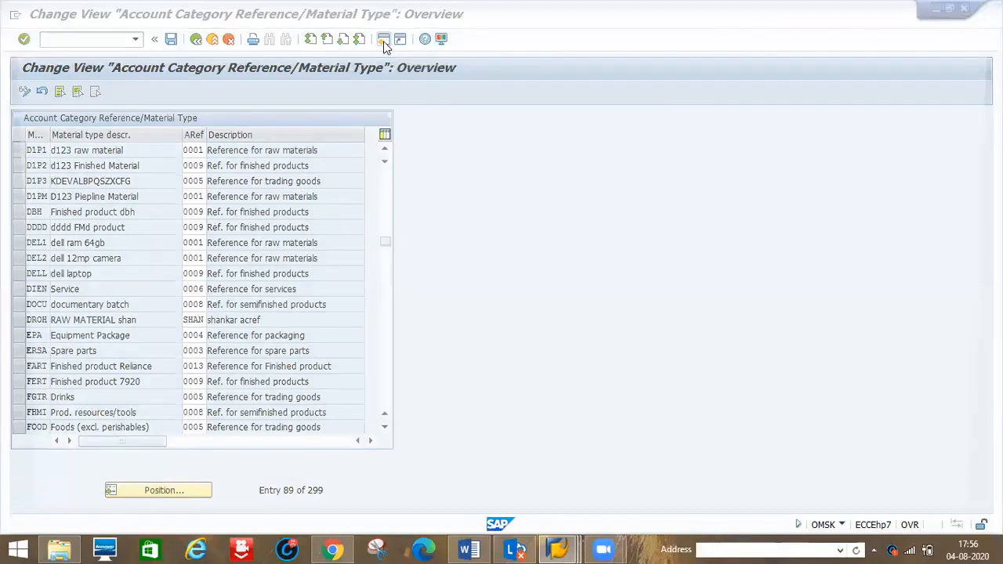
type("oms")
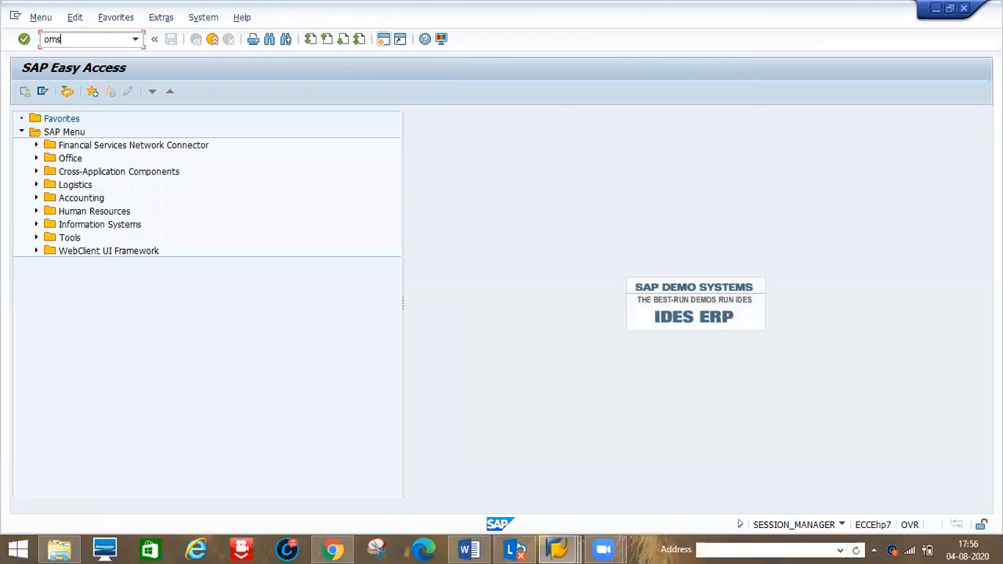
type("2")
key("Return")
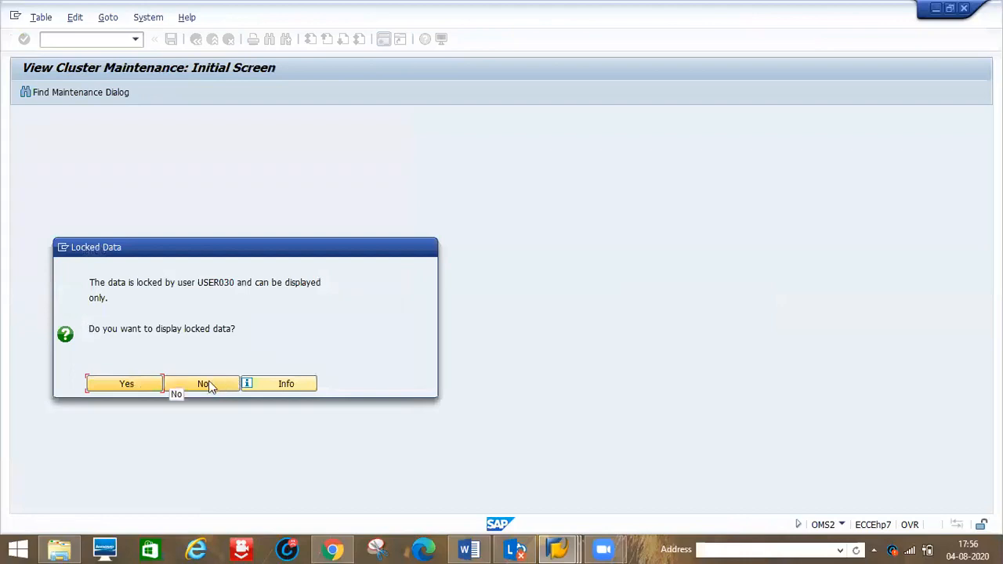
left_click(207, 384)
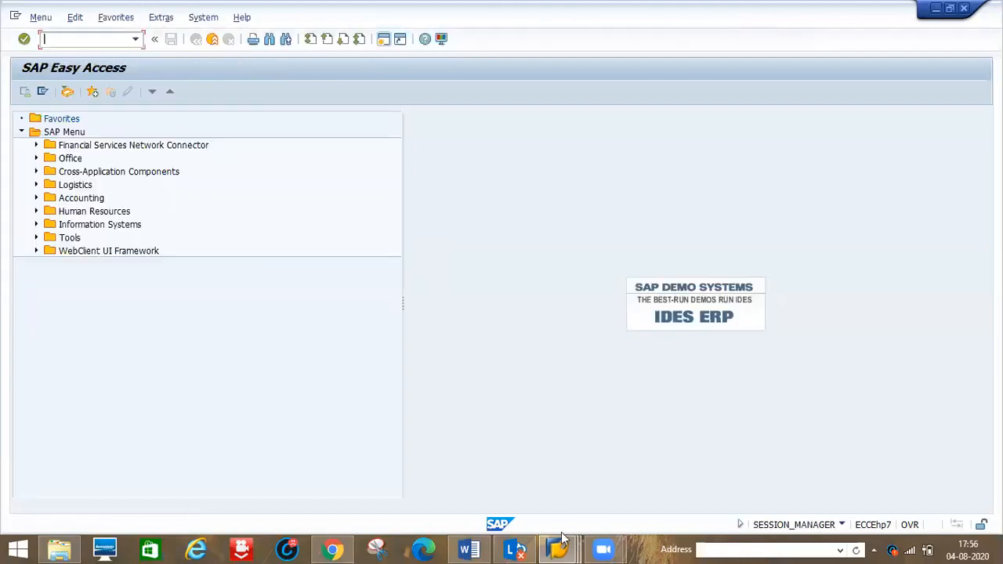
- Switch to the Easy Access session and open transaction OMS2, displaying the locked material type data
mouse_move(557, 549)
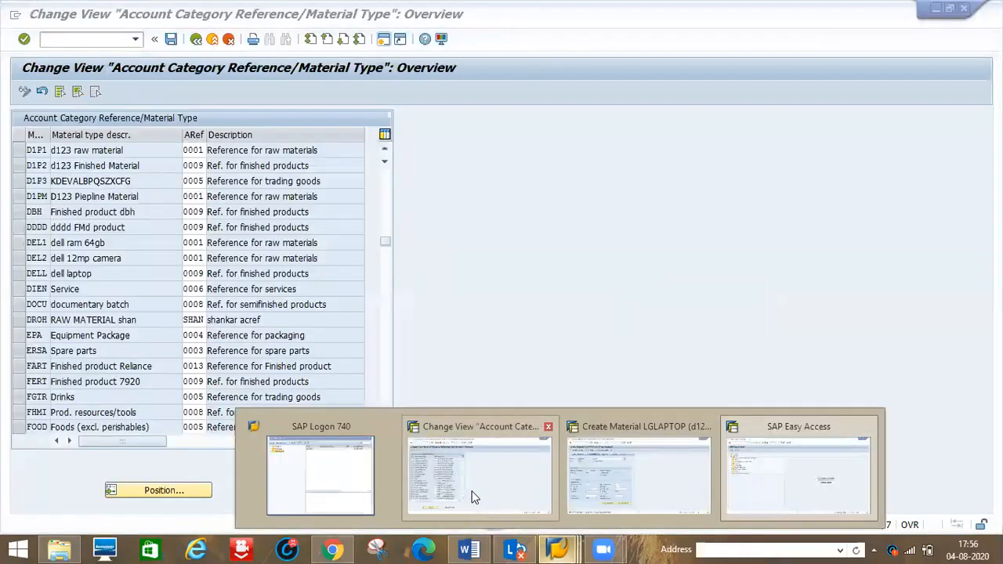
left_click(476, 491)
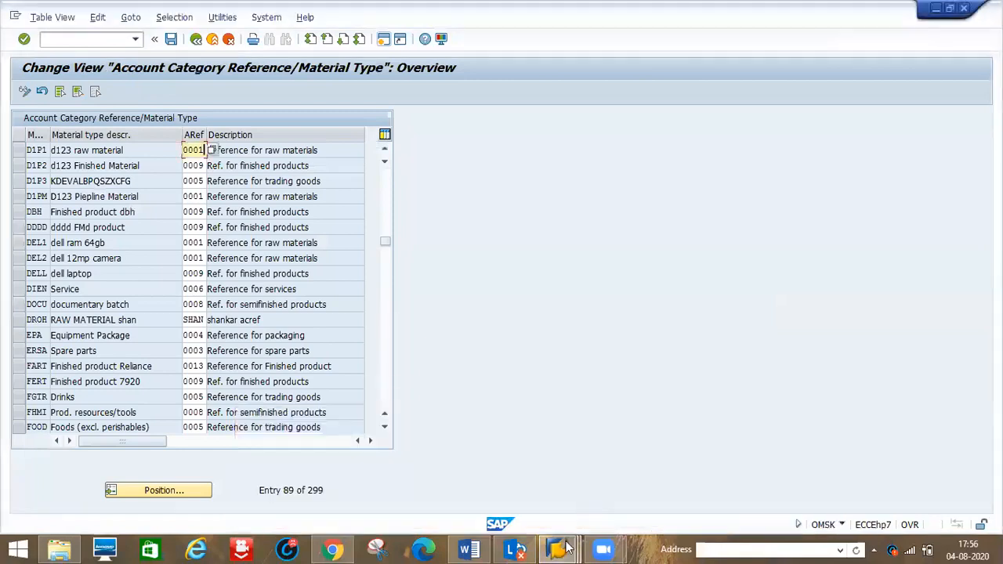
mouse_move(566, 548)
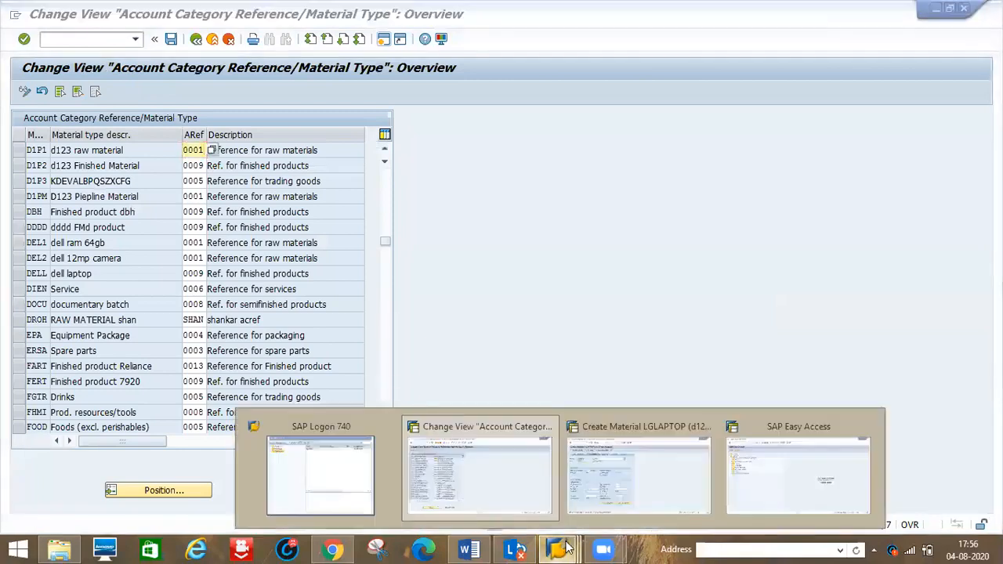
left_click(472, 468)
mouse_move(567, 547)
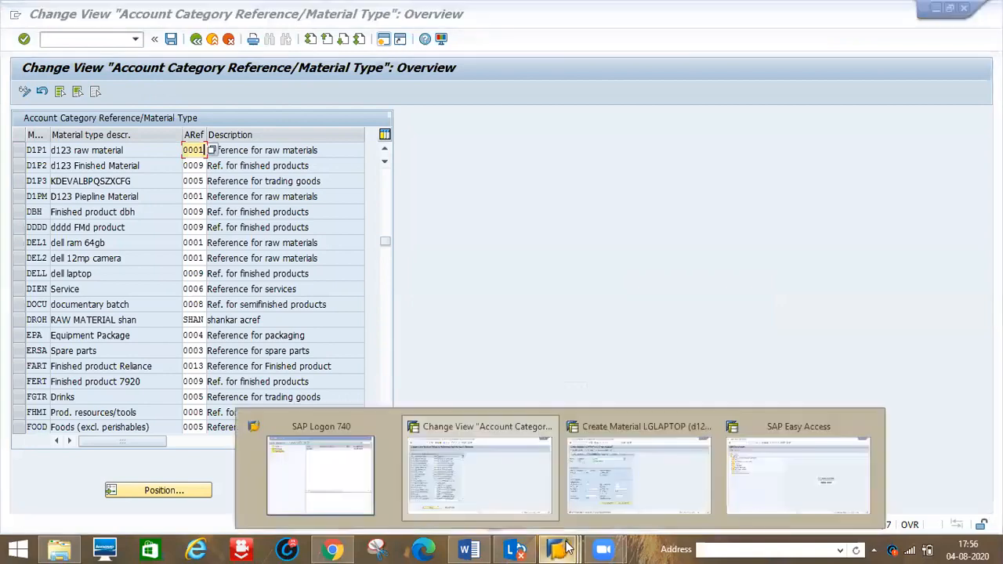
left_click(782, 472)
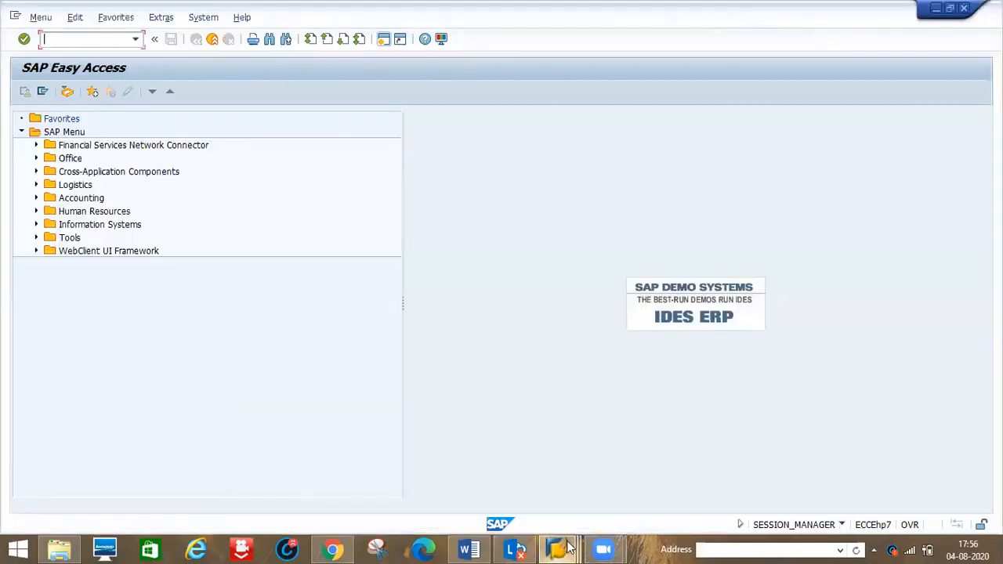
mouse_move(567, 547)
type("oms2")
key("Return")
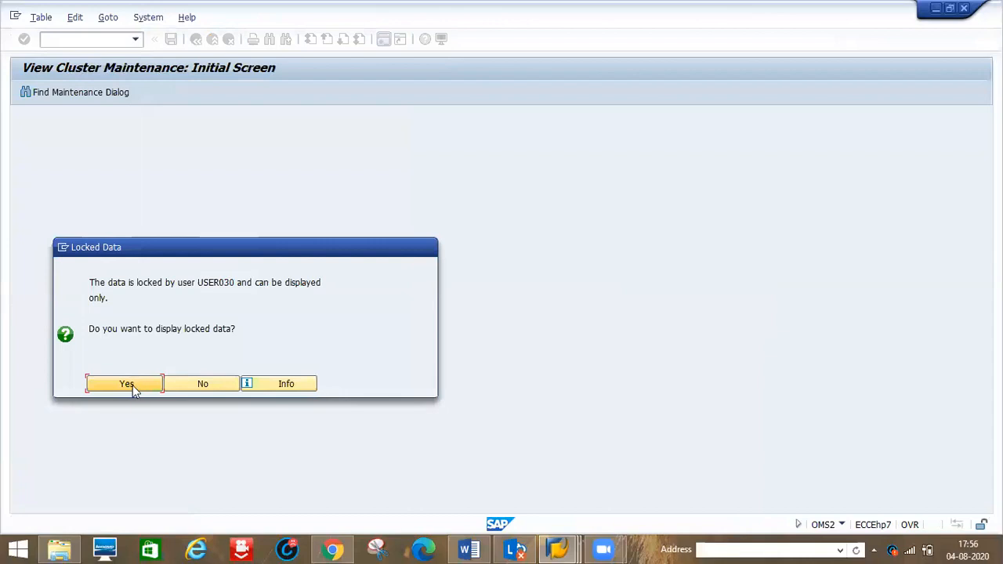
left_click(129, 384)
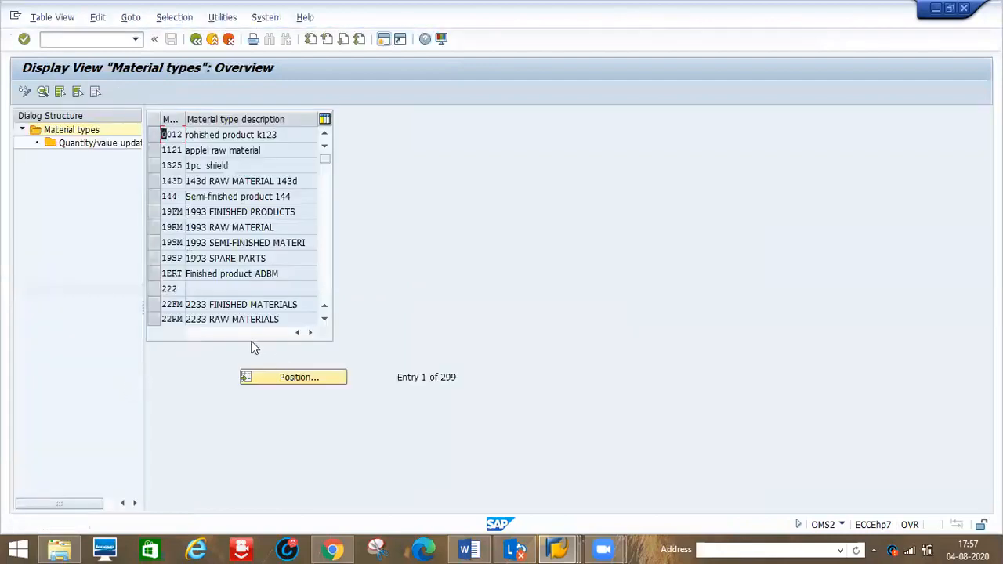
- Position the material type list on D1P1 and inspect its details, including the account category reference under valuation
left_click(278, 379)
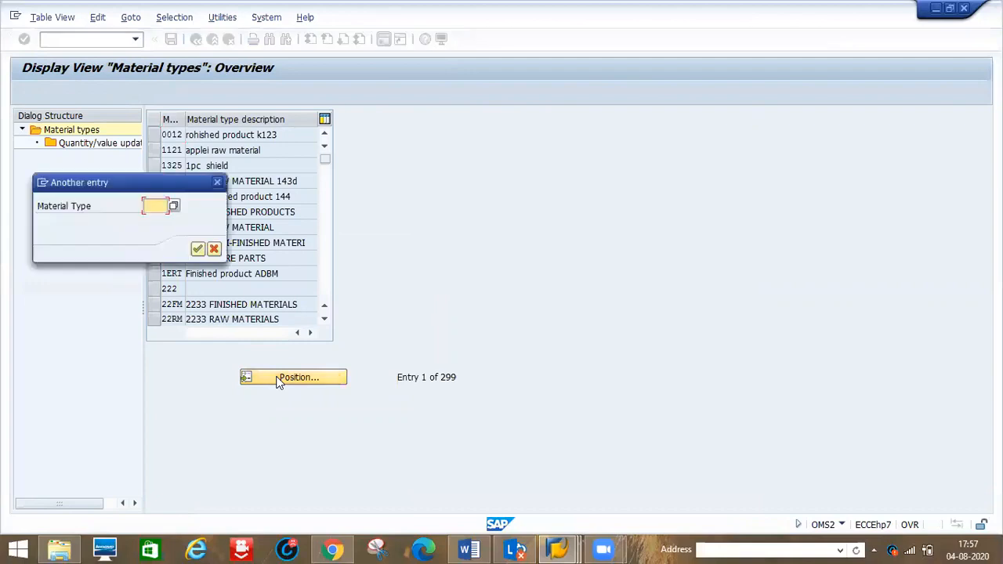
type("d1p1")
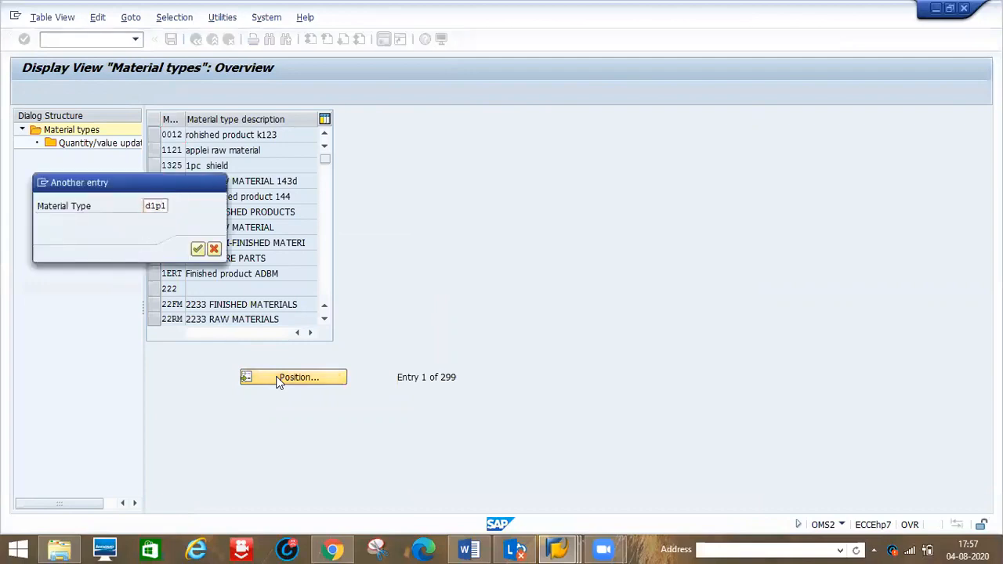
key("Return")
left_click(174, 136)
double_click(174, 136)
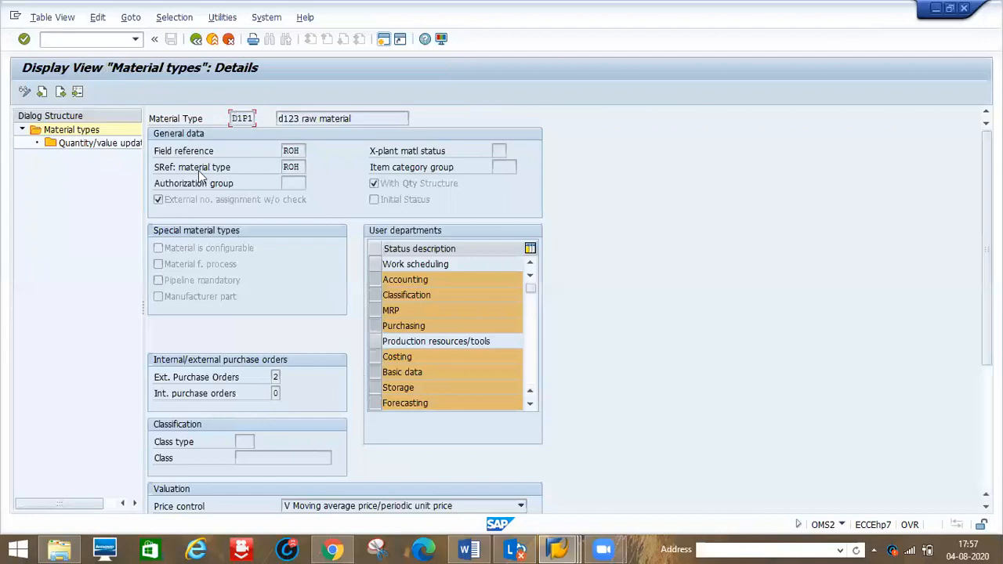
left_click(531, 405)
left_click(530, 405)
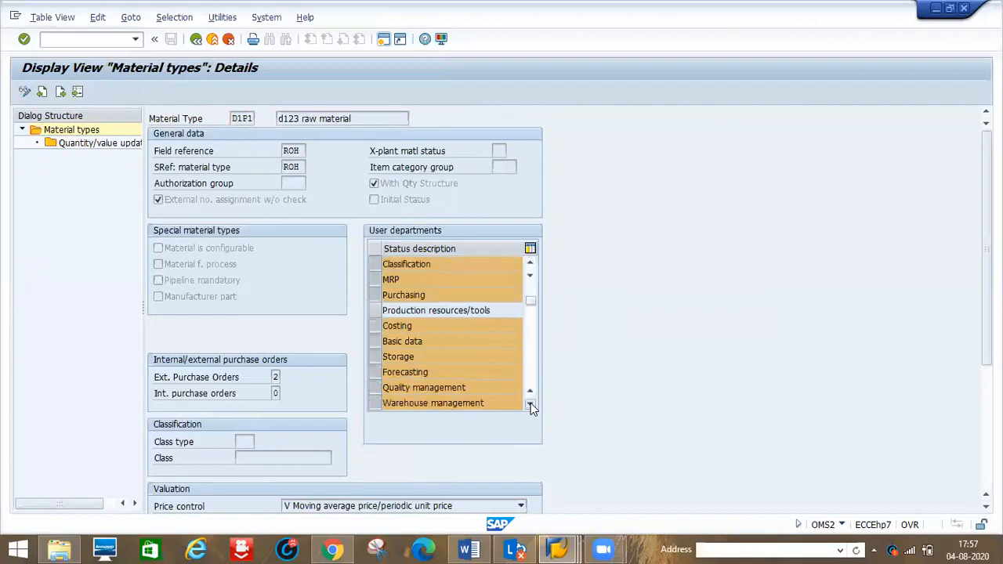
left_click(530, 405)
scroll(317, 376, "down", 5)
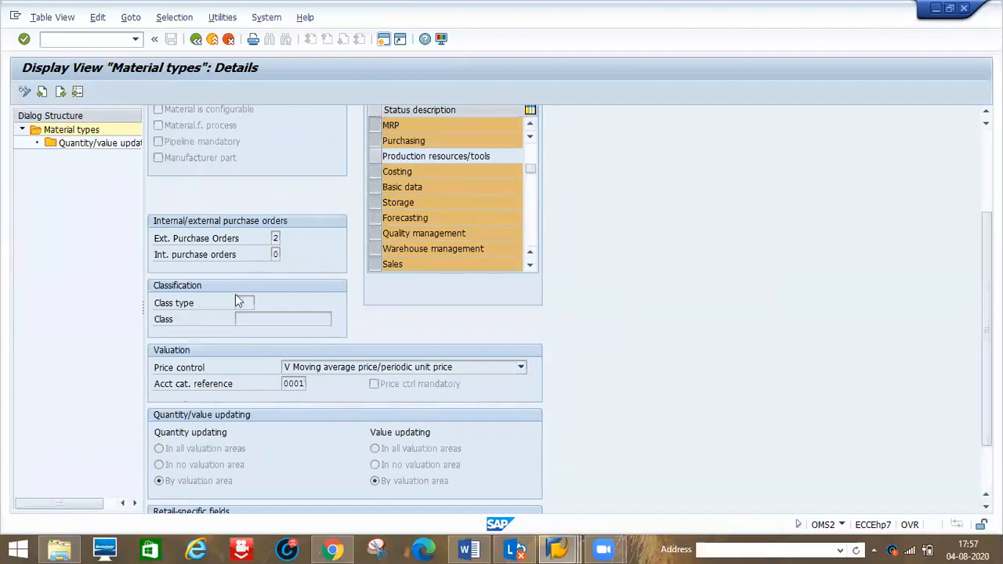
double_click(292, 383)
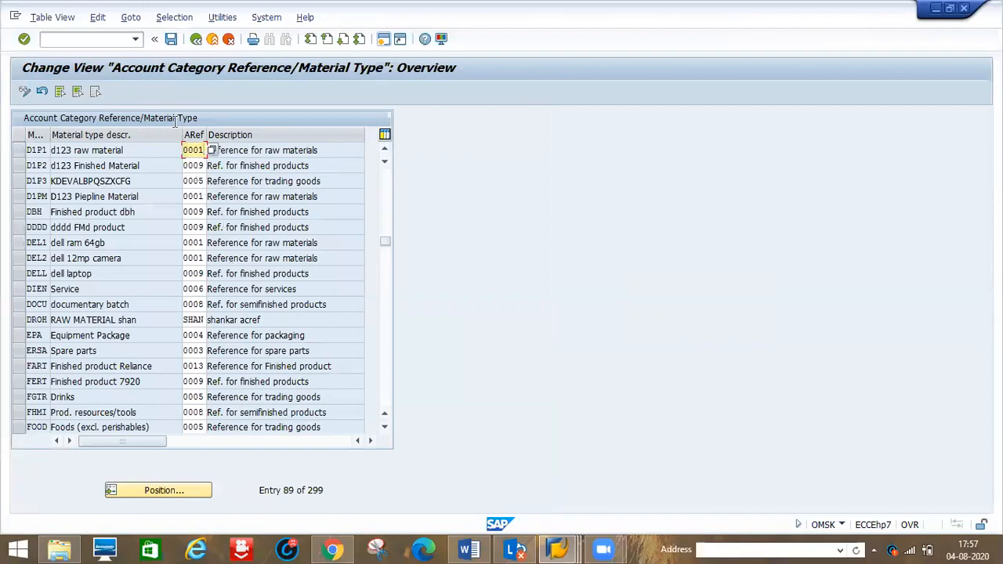
- Return to the IMG and open the account category reference list under Define Valuation Classes
left_click(171, 40)
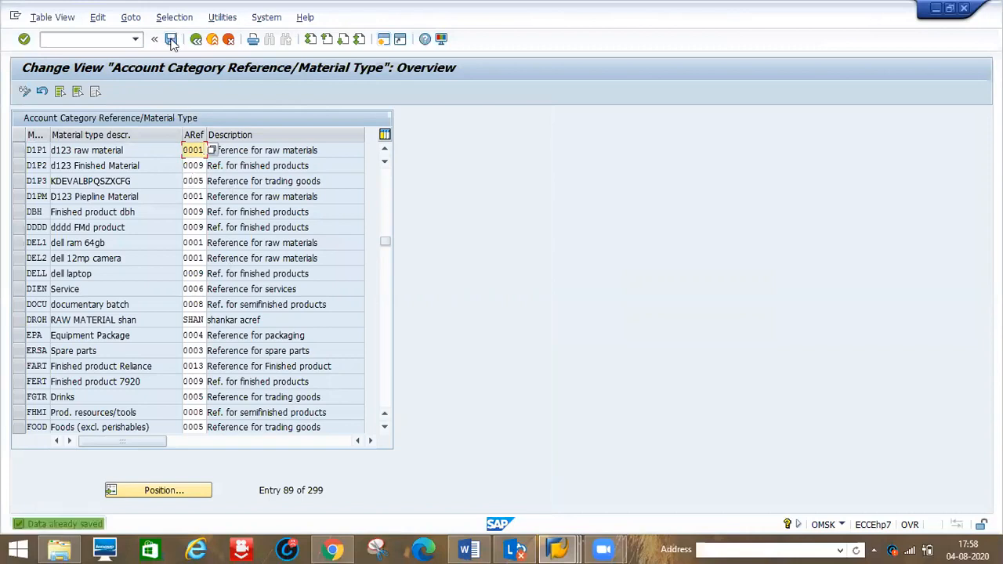
left_click(196, 39)
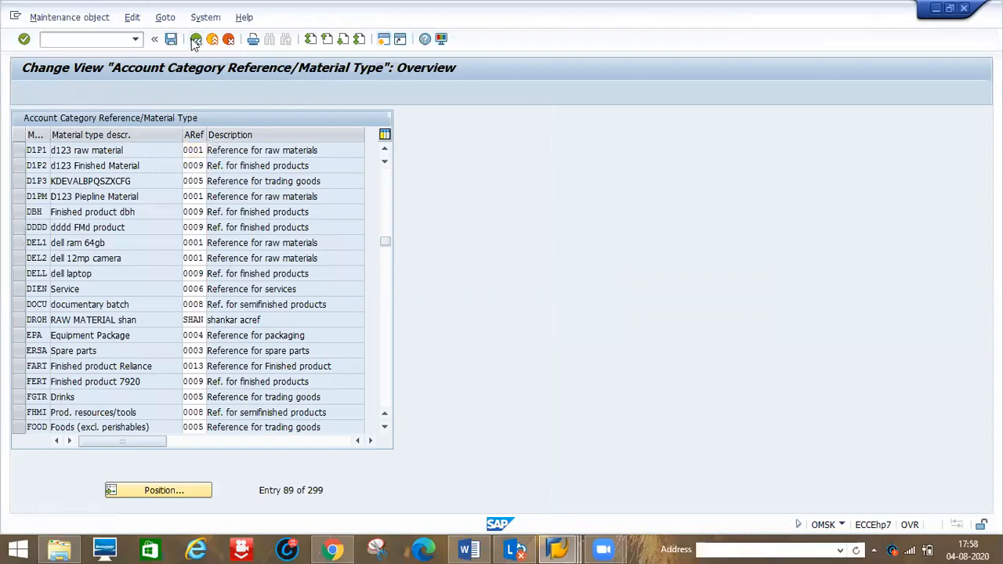
left_click(195, 40)
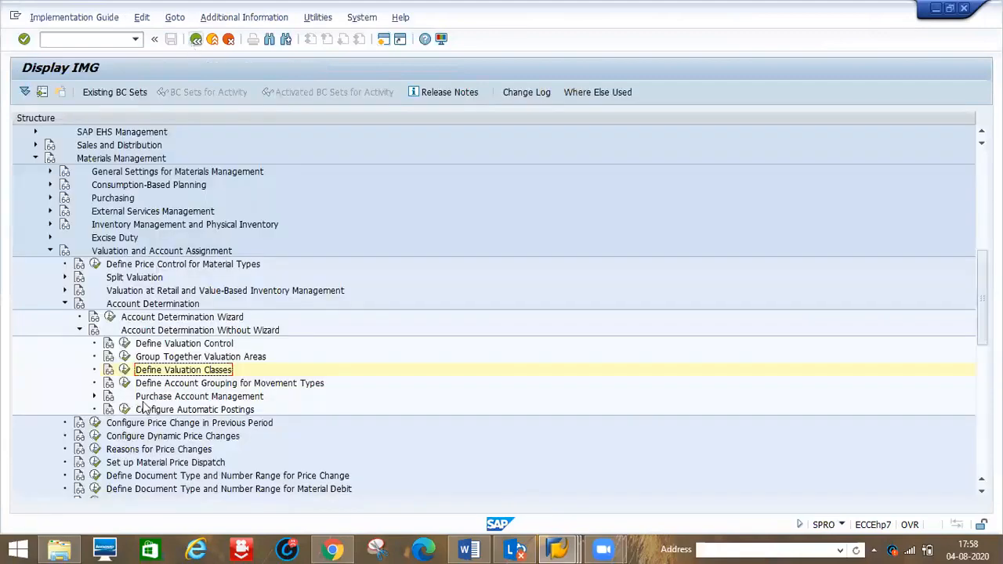
left_click(125, 370)
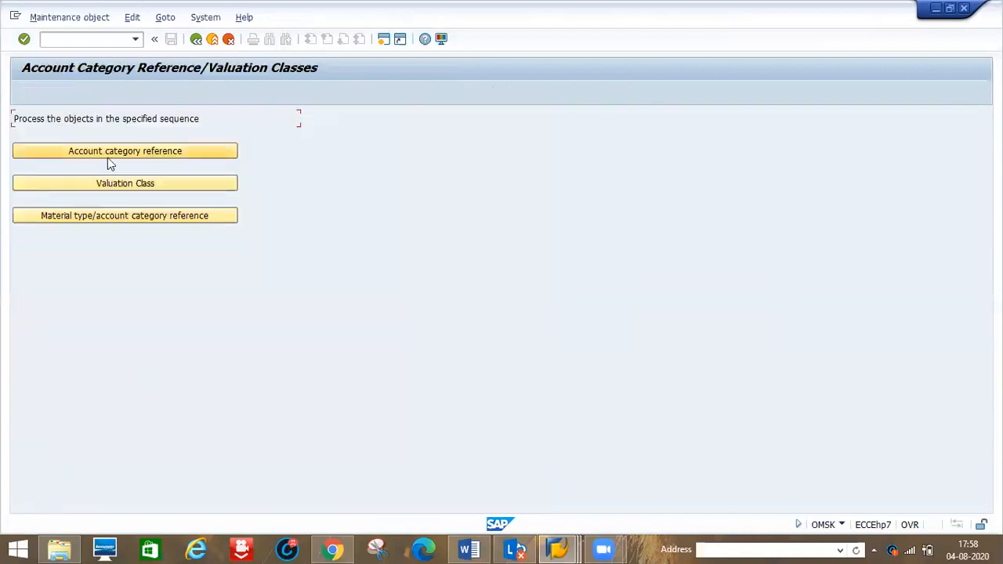
left_click(106, 149)
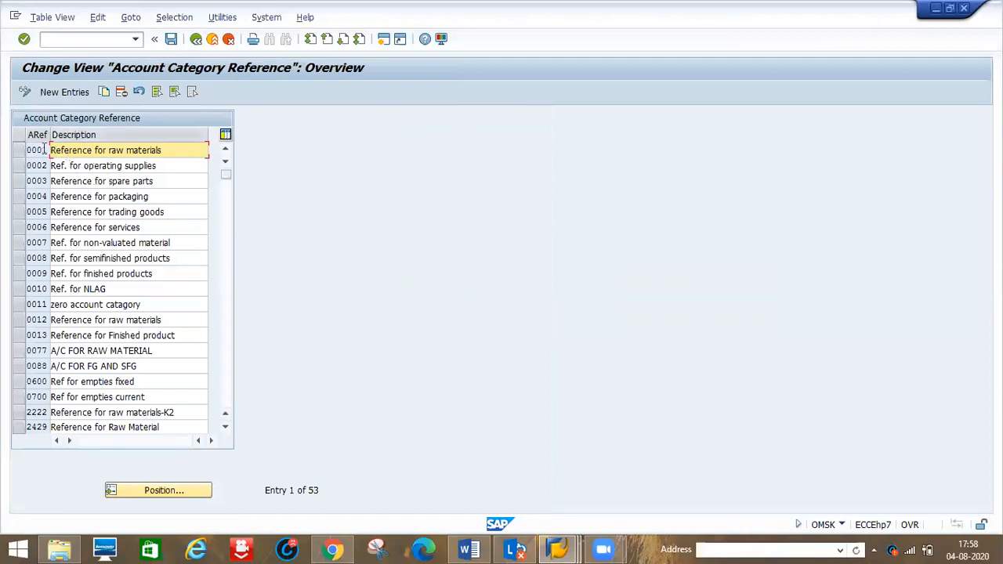
- Switch to Word to review the account determination diagram and open the valuation class overview in SAP
left_click(468, 548)
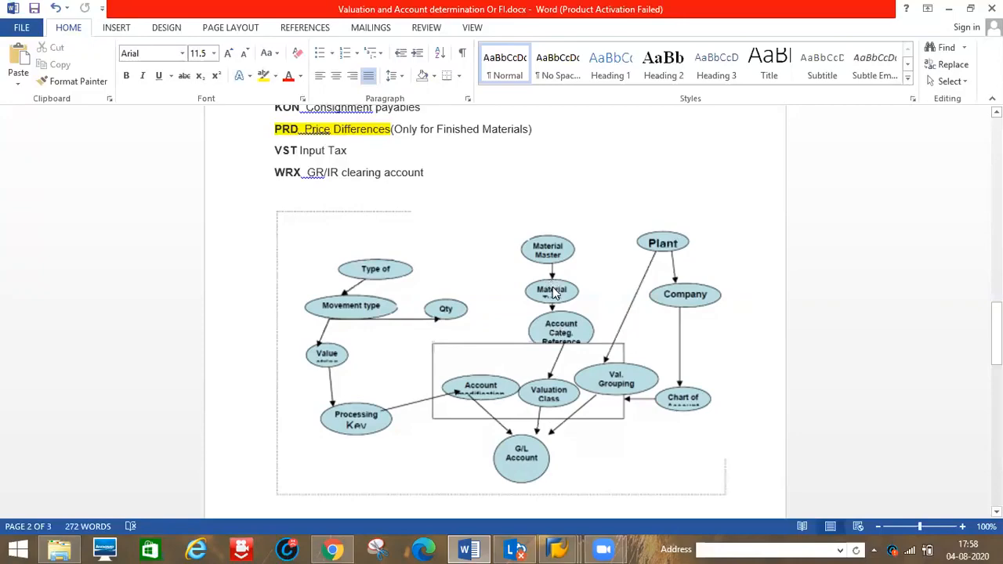
key("alt+Tab")
left_click(197, 39)
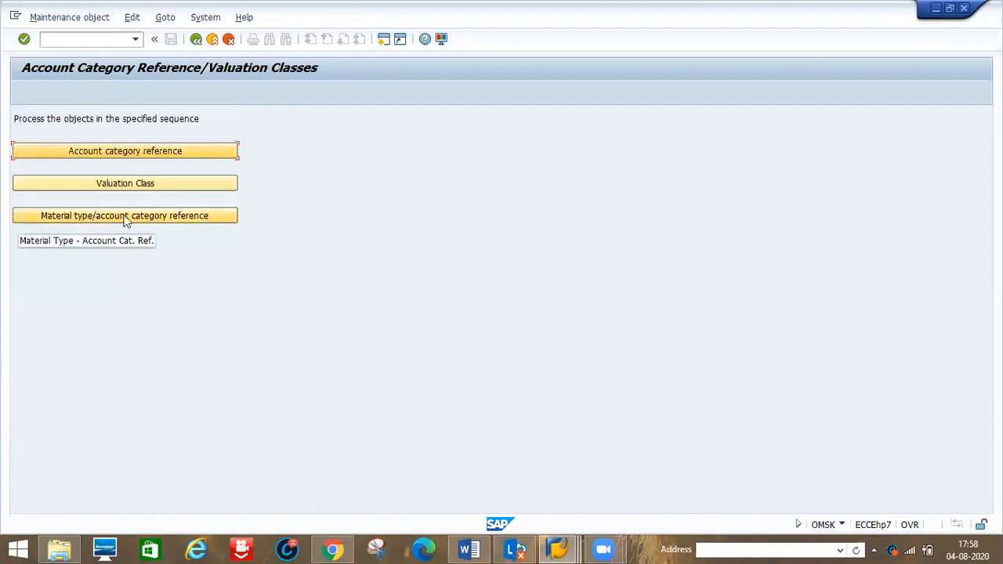
key("alt+Tab")
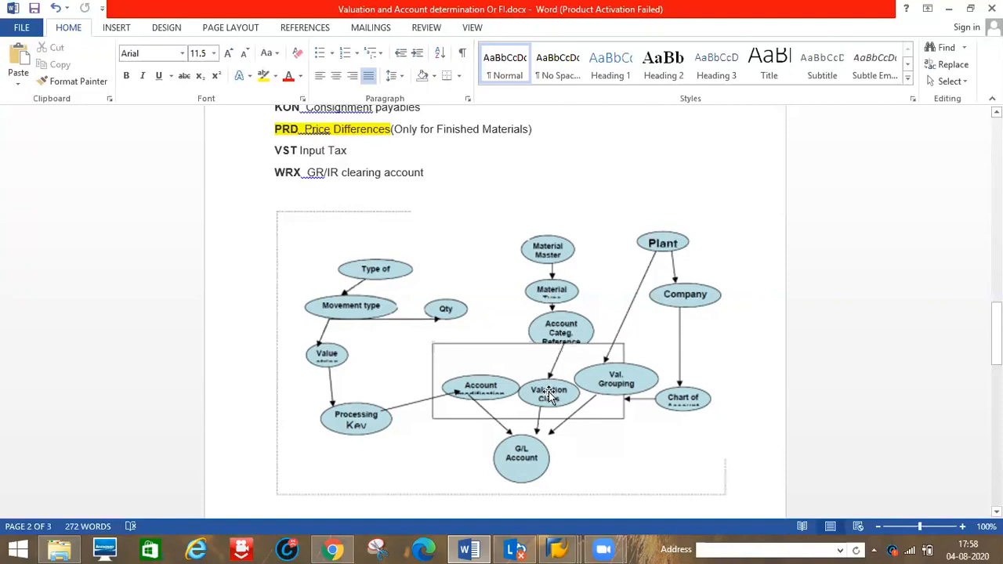
key("alt+Tab")
left_click(141, 187)
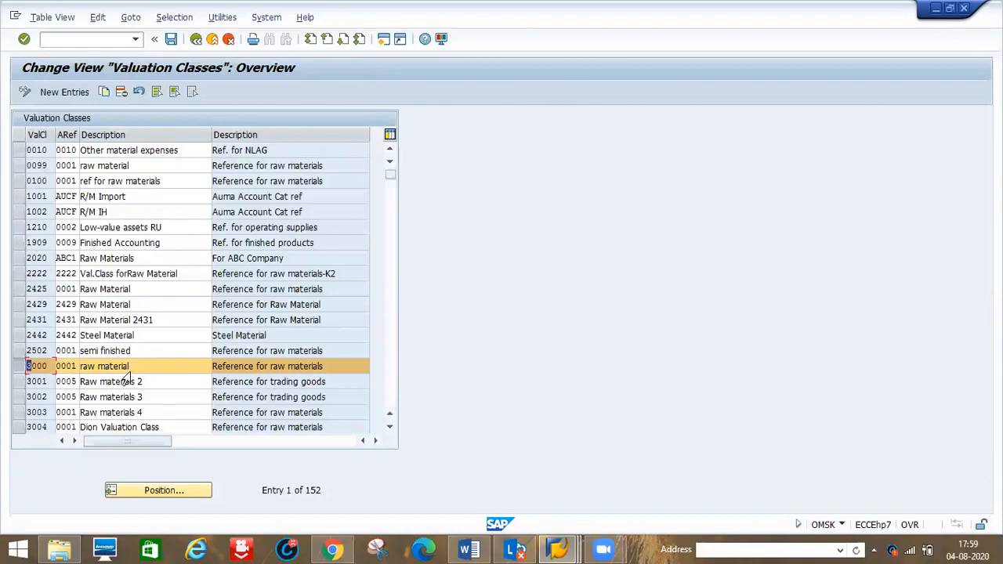
key("alt+Tab")
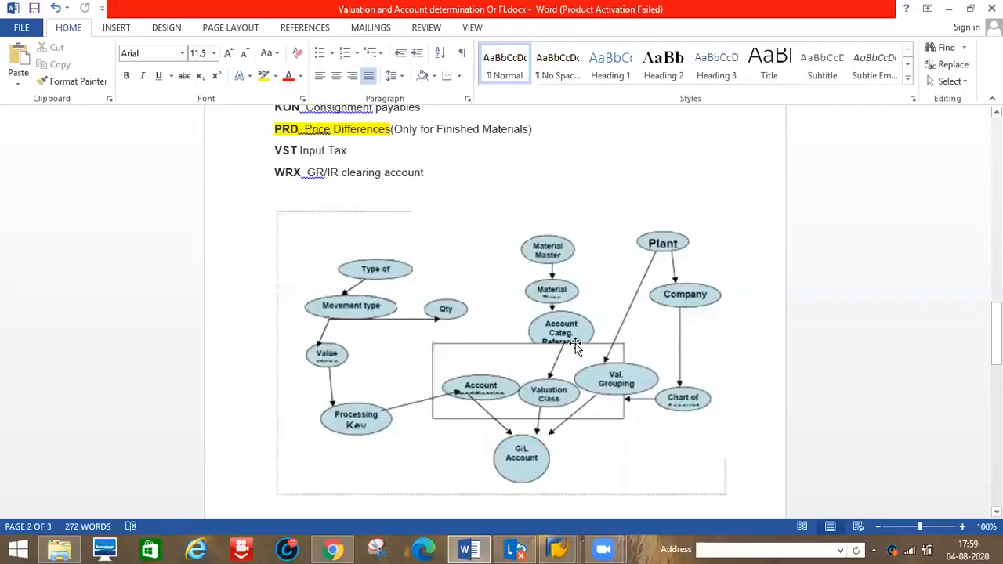
key("alt+Tab")
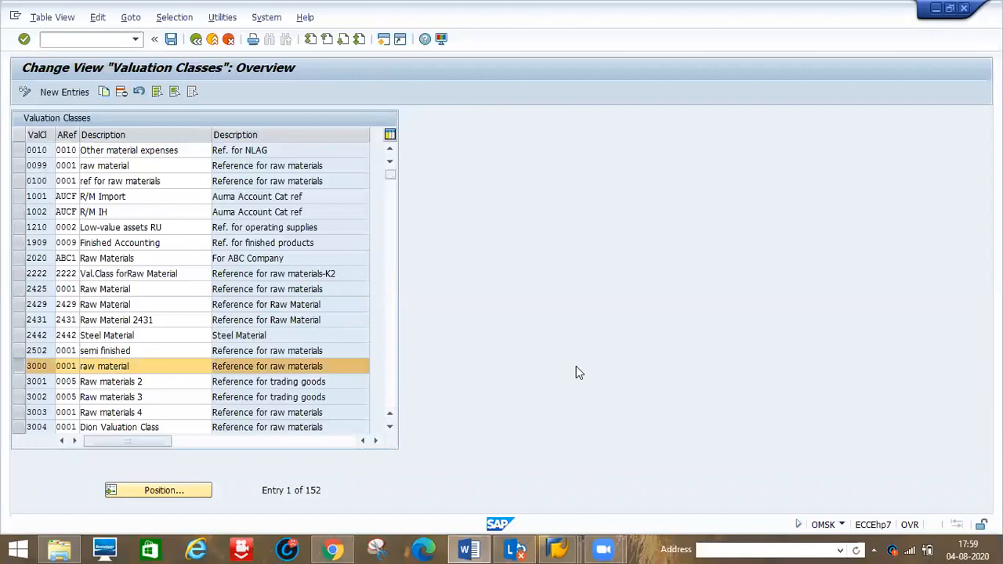
- Open Define Account Grouping for Movement Types to view the account grouping table, and return to the IMG
left_click(195, 41)
left_click(195, 41)
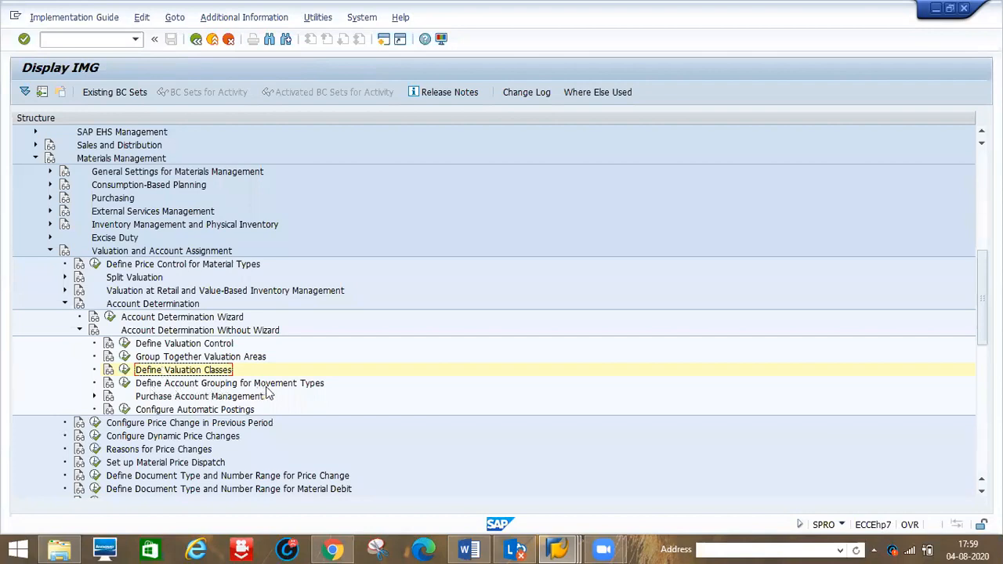
left_click(125, 384)
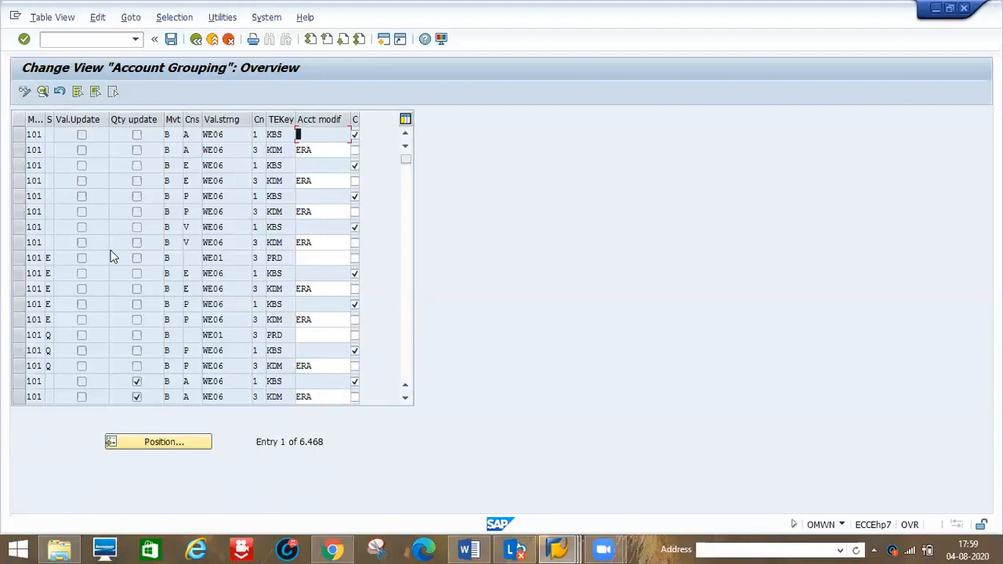
left_click(196, 40)
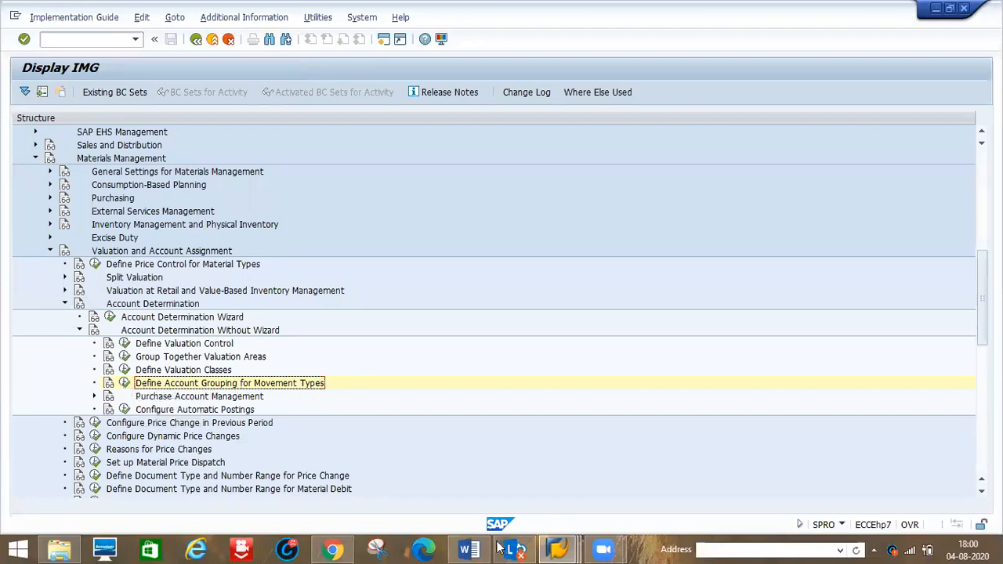
- Switch to Word, review the account determination steps and the movement type creation T-code OMJJ, and return to SAP
left_click(474, 549)
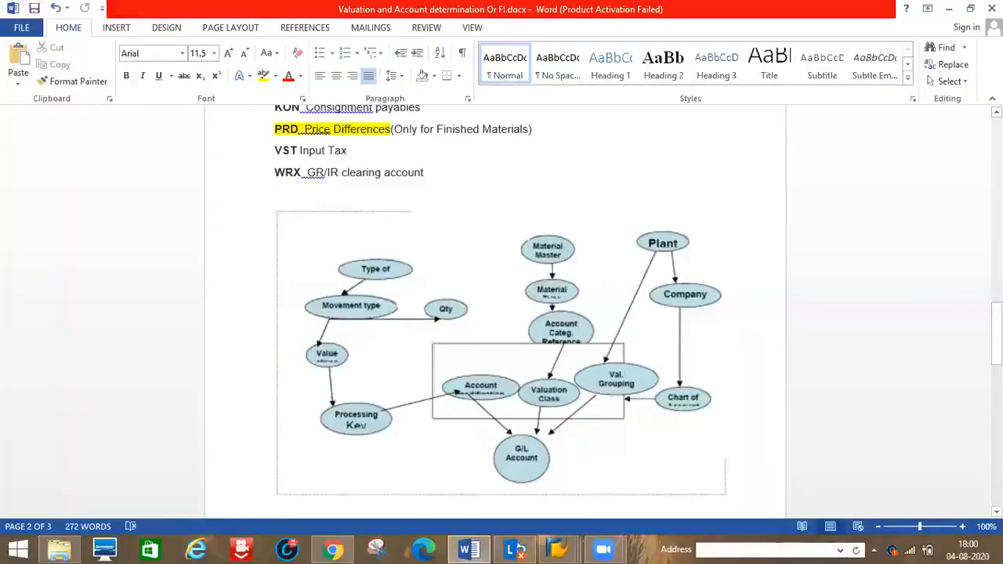
scroll(495, 314, "up", 10)
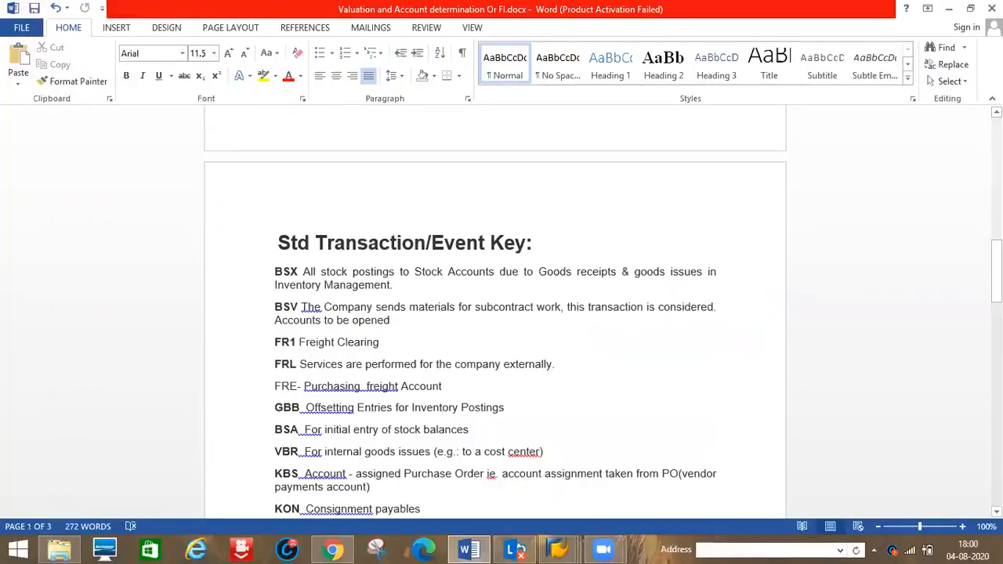
scroll(464, 403, "up", 8)
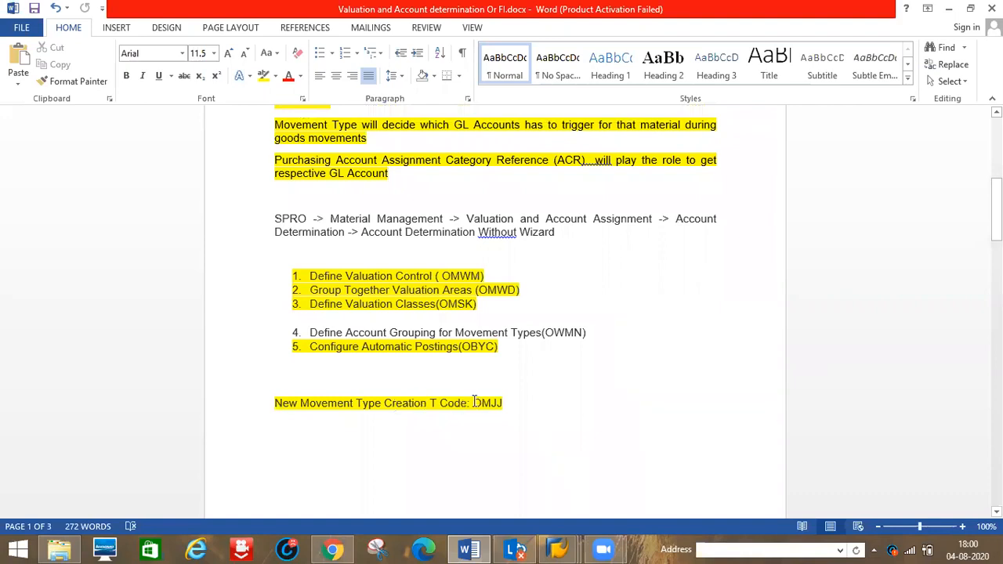
left_click_drag(474, 400, 507, 401)
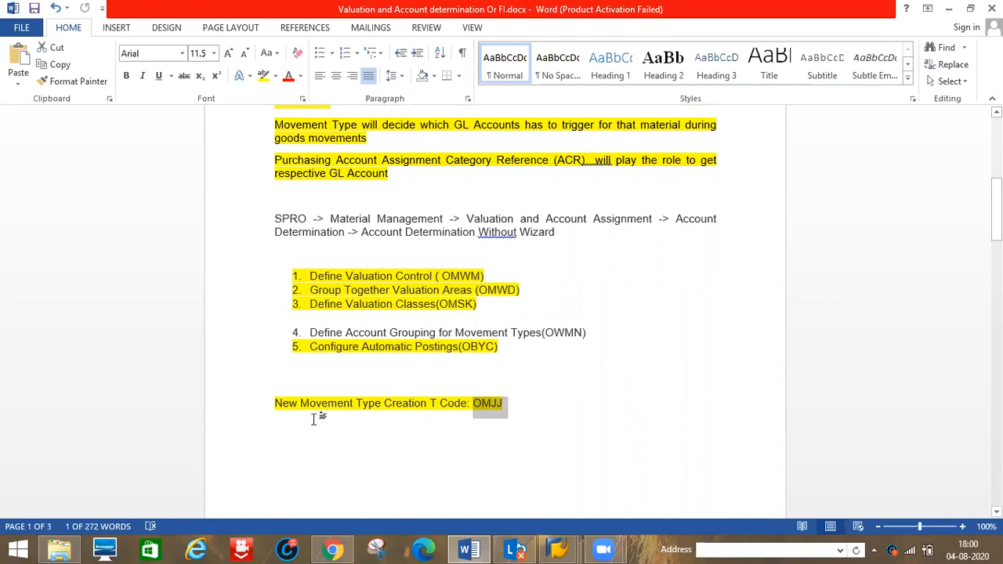
key("alt+Tab")
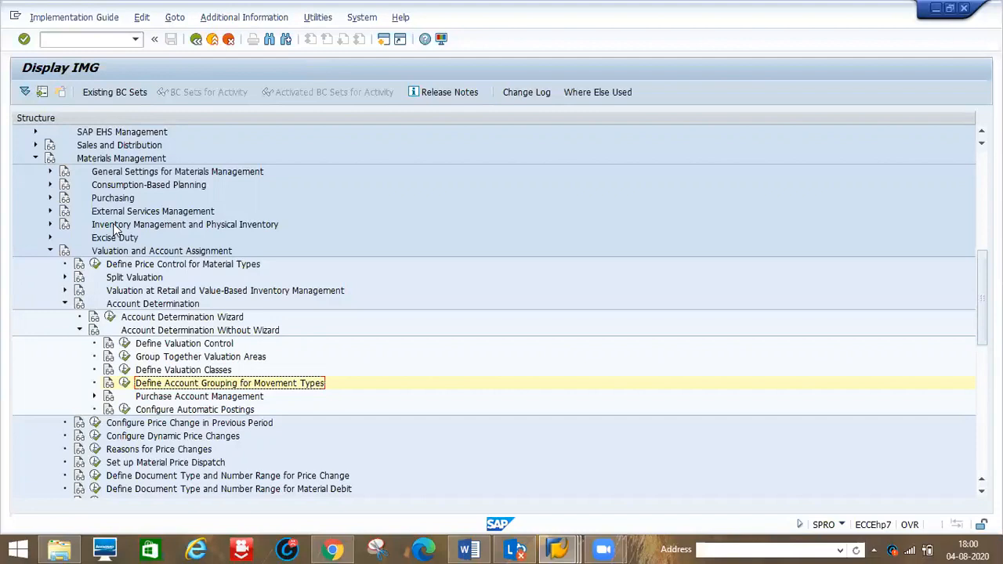
- Open Copy, Change Movement Types under Inventory Management and select movement type 101 as the work area
left_click(49, 223)
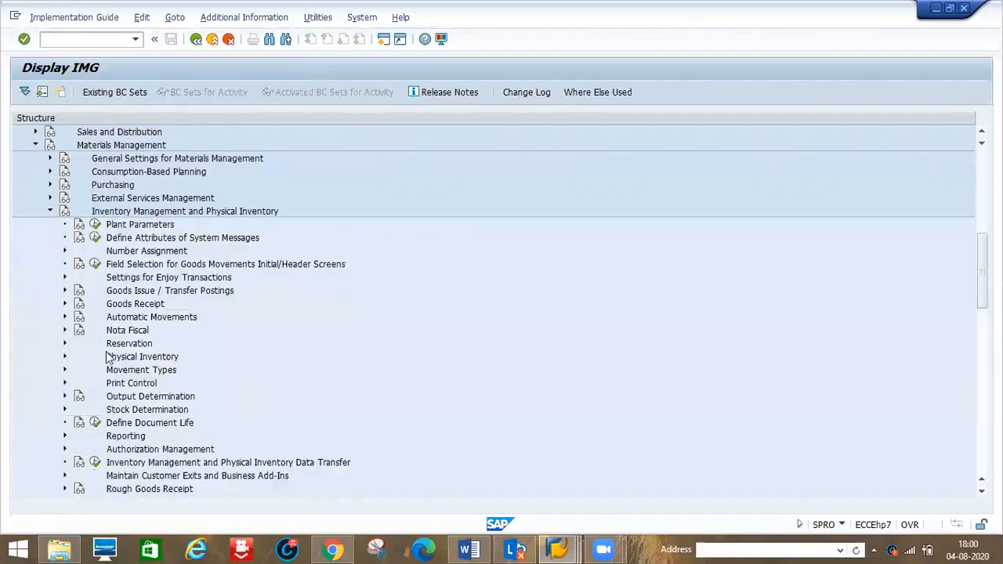
left_click(64, 371)
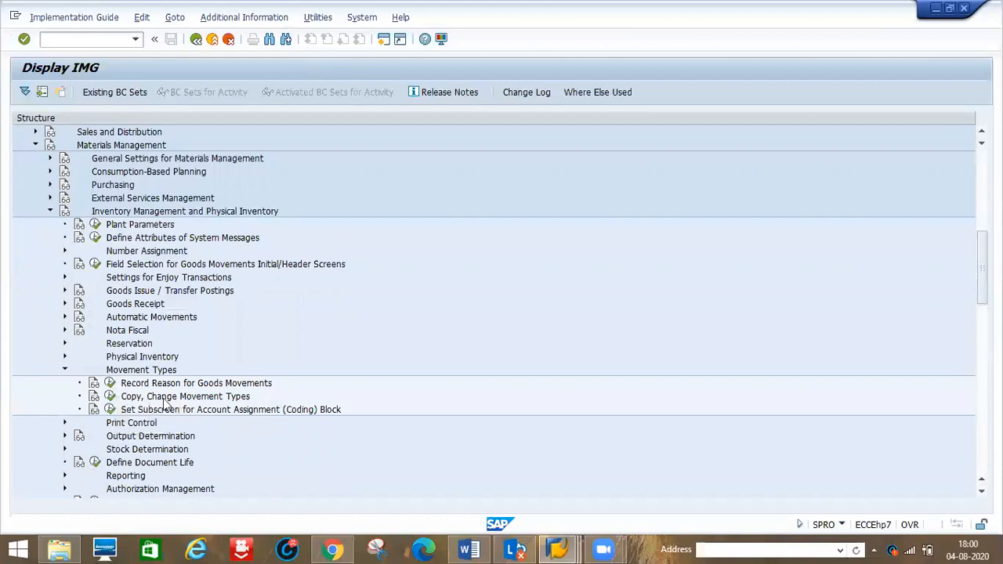
left_click(109, 396)
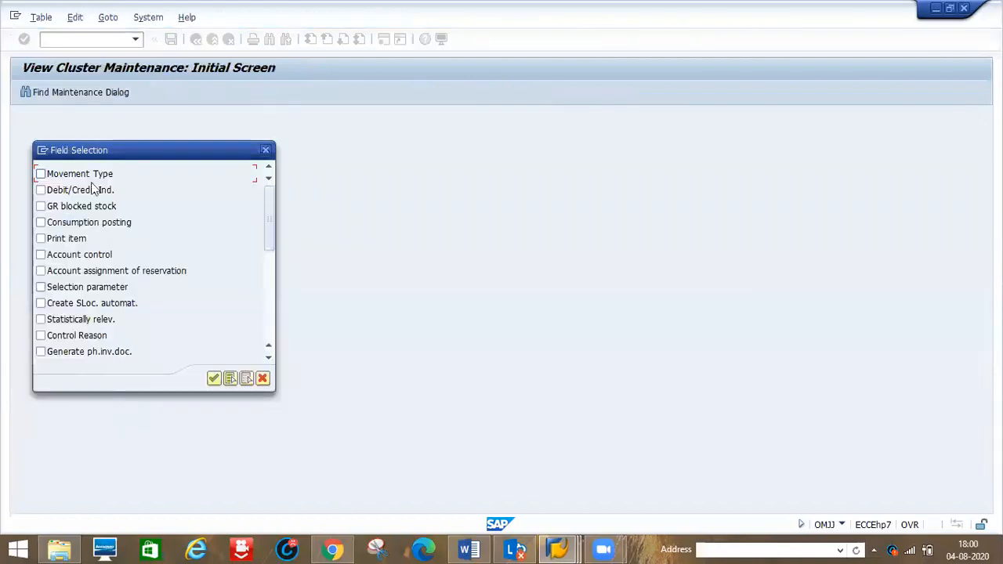
left_click(40, 174)
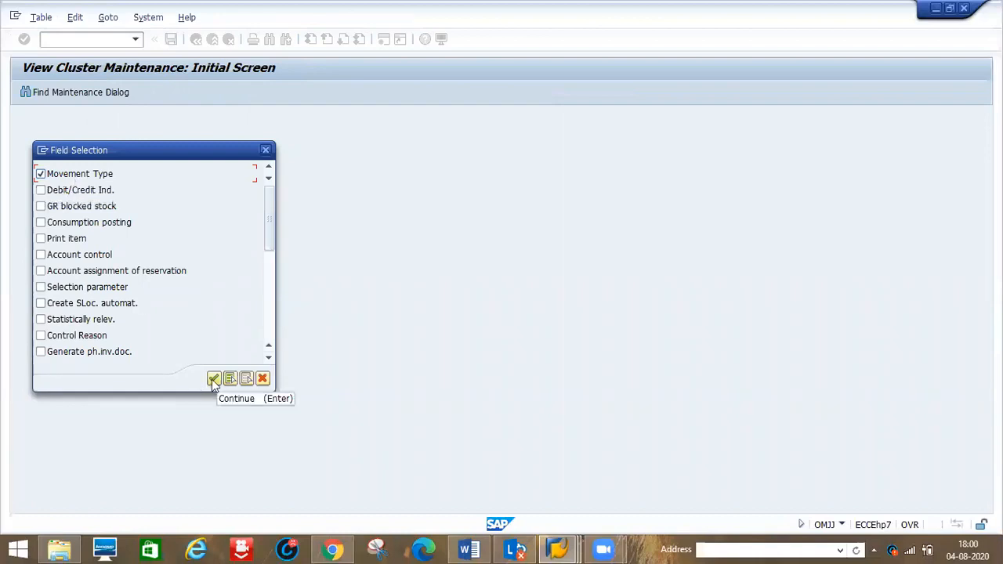
left_click(213, 379)
type("101")
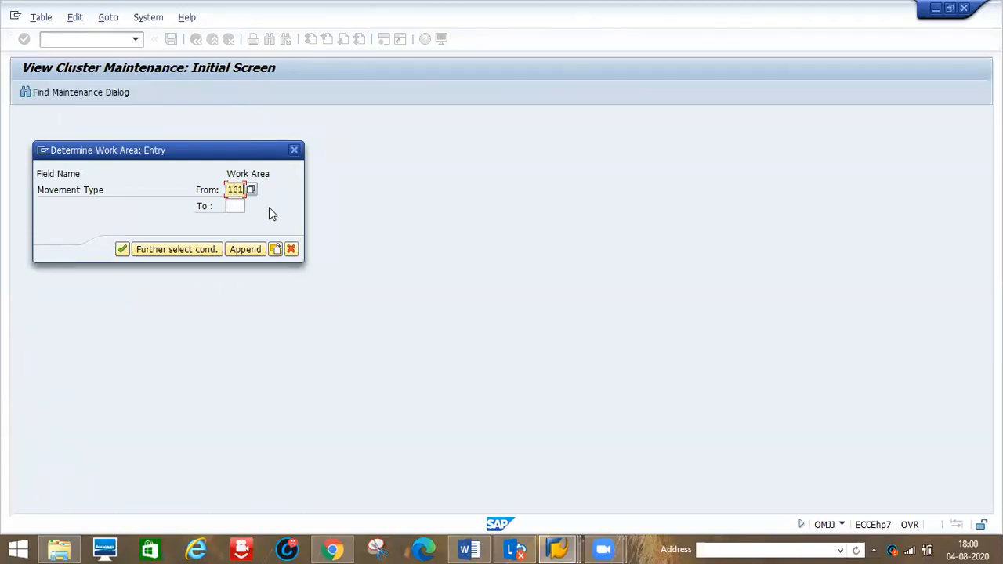
left_click(238, 205)
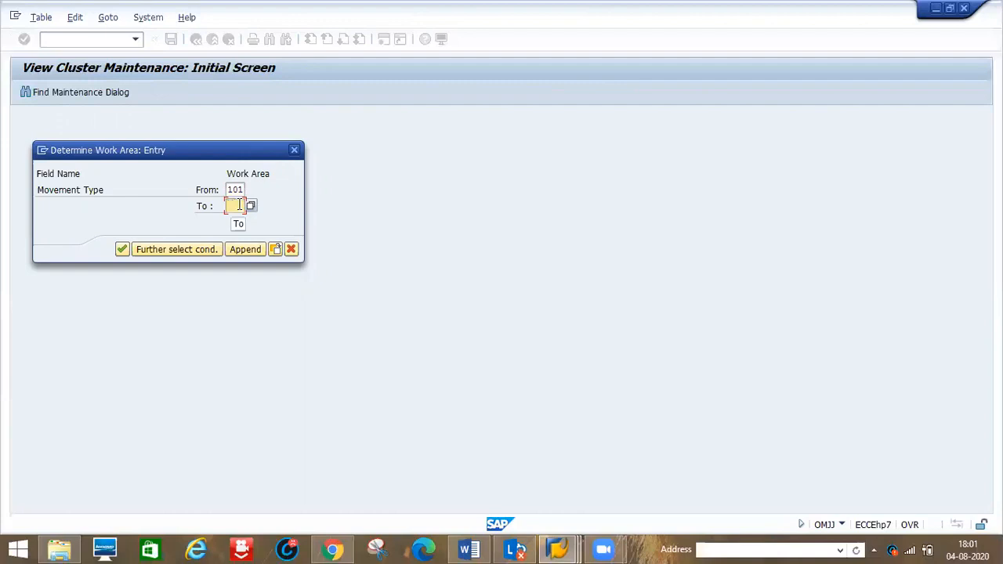
left_click(294, 150)
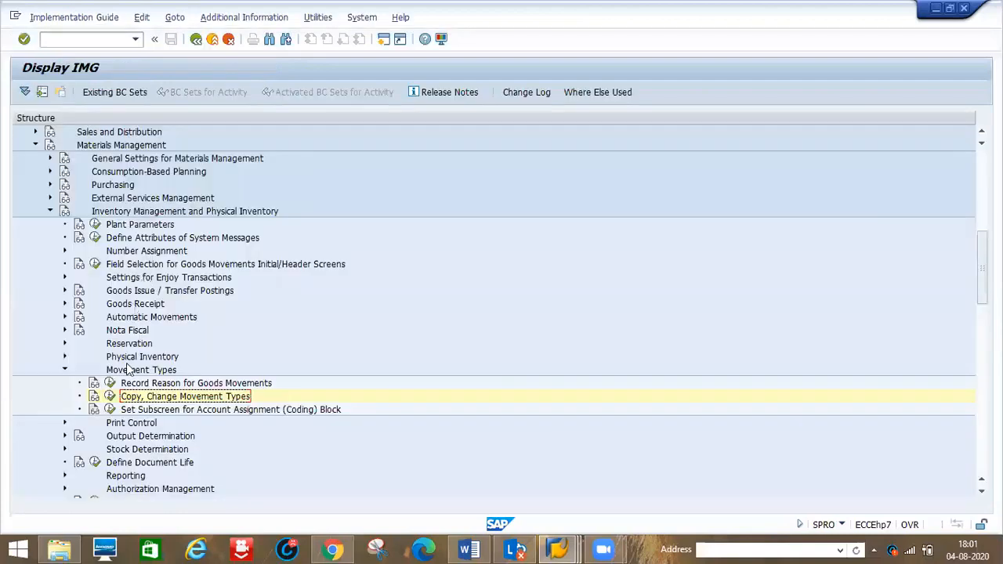
left_click(110, 397)
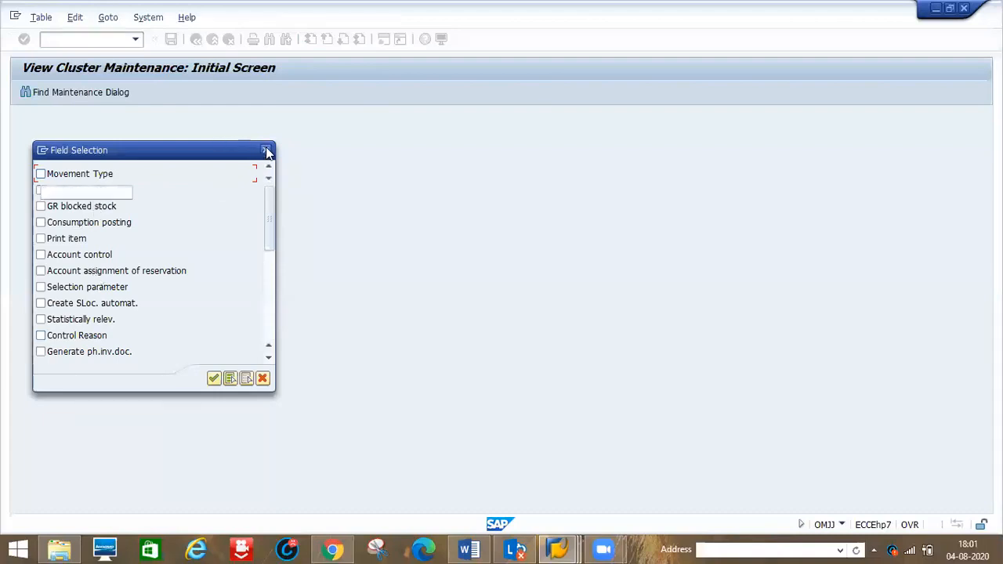
left_click(268, 150)
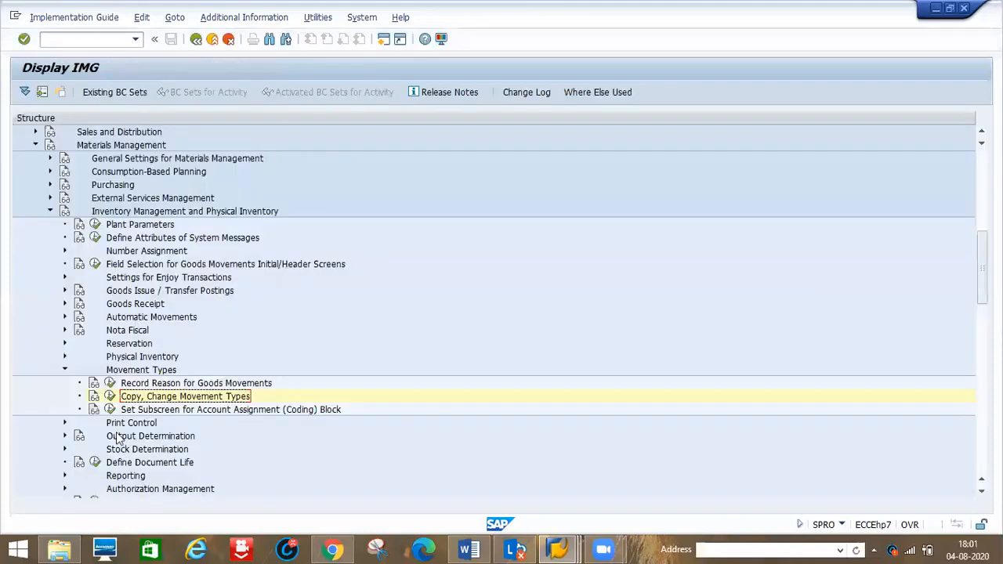
left_click(49, 212)
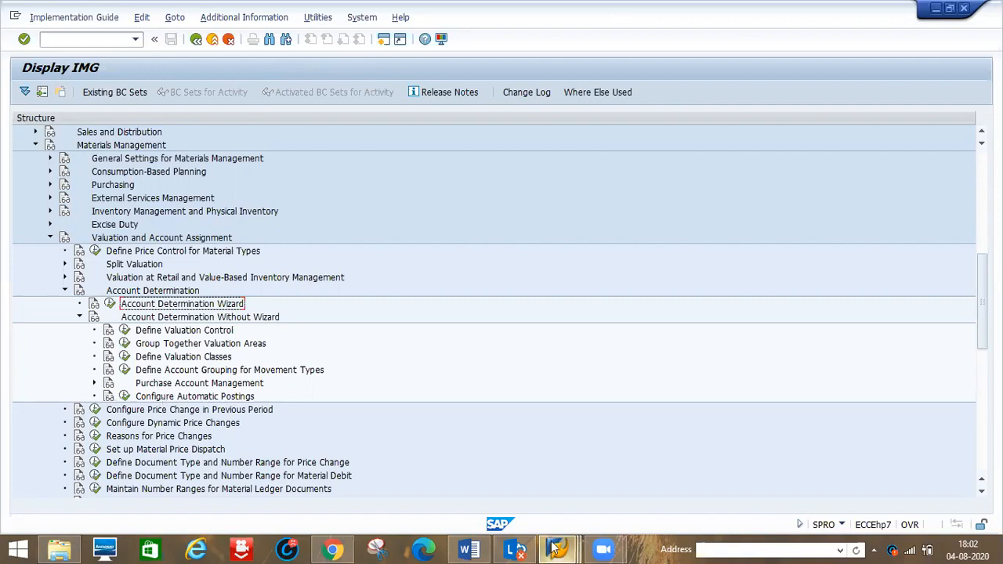
- Switch to the material creation session and open FS00 for G/L account 893010
mouse_move(558, 548)
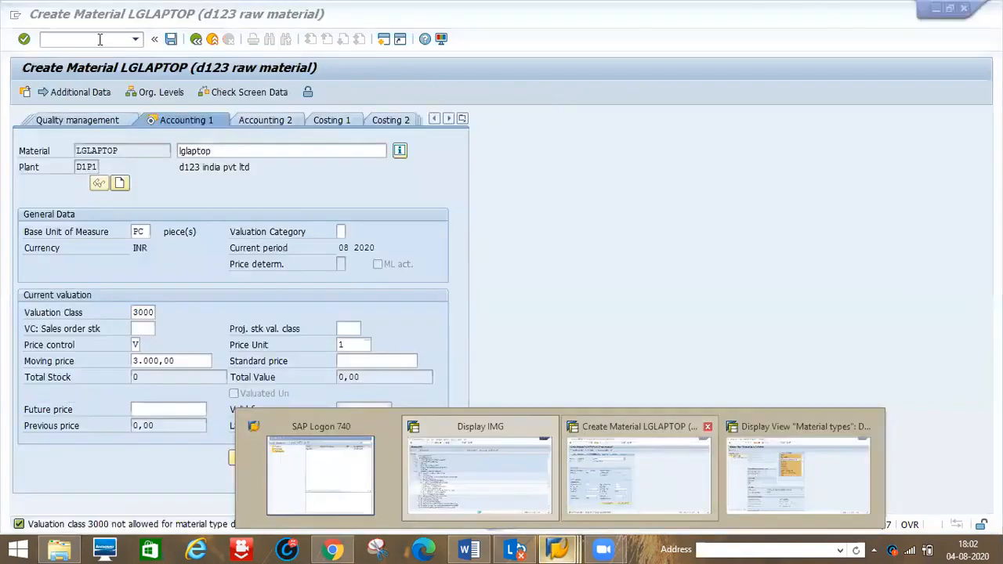
left_click(627, 496)
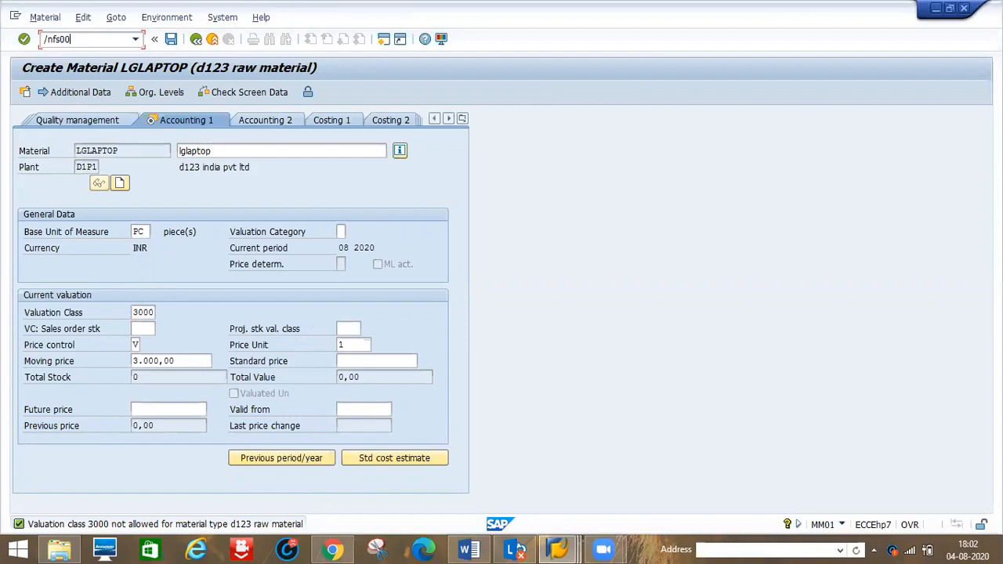
key("Return")
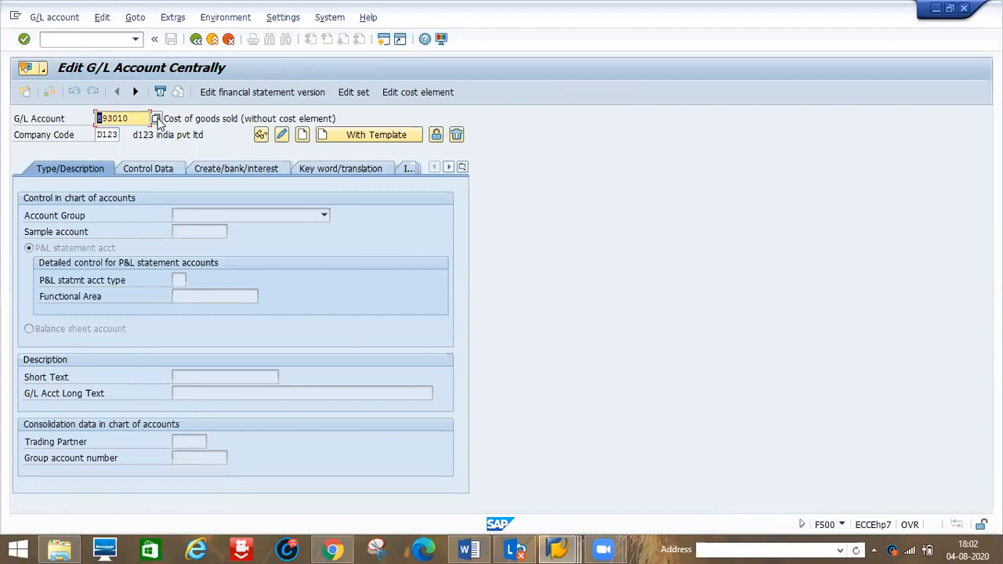
- Browse the G/L accounts of company code D123 through the account search help
left_click(157, 119)
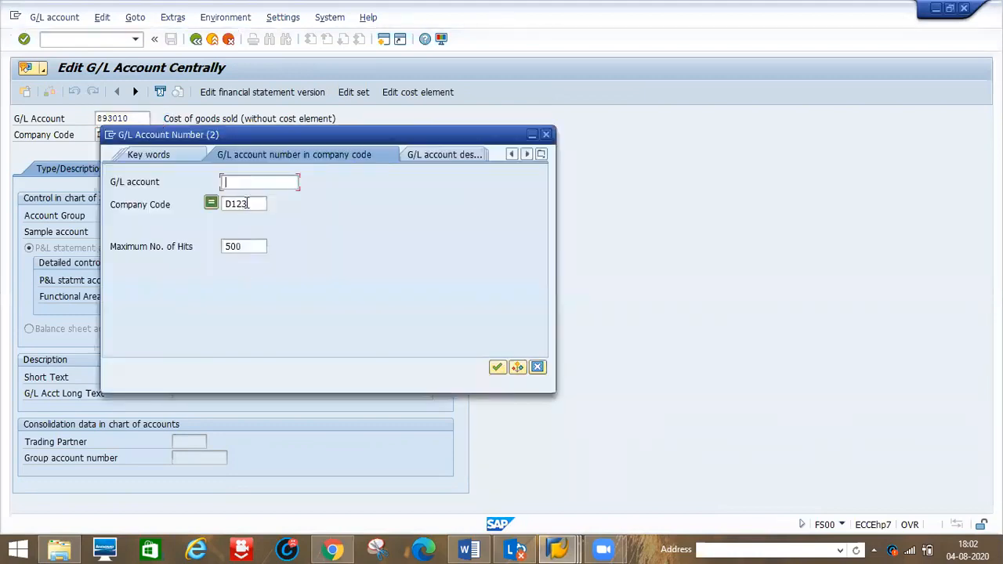
left_click(255, 203)
key("Return")
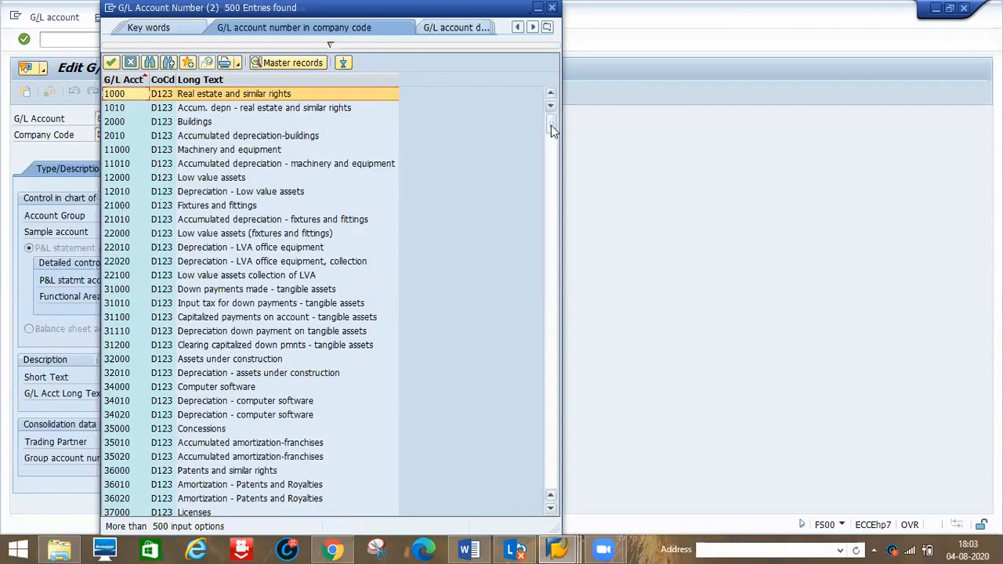
left_click_drag(551, 124, 556, 369)
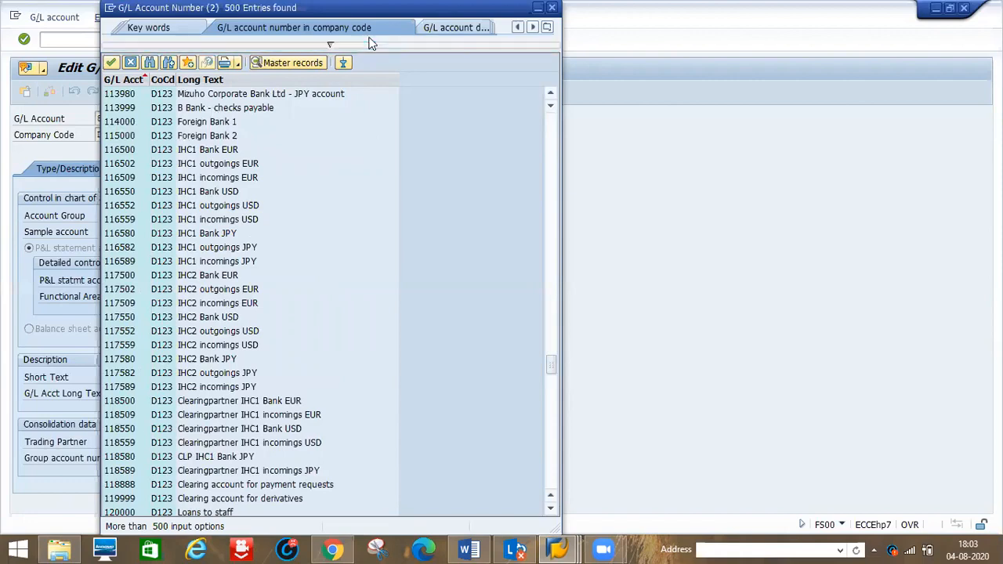
left_click_drag(501, 8, 557, 90)
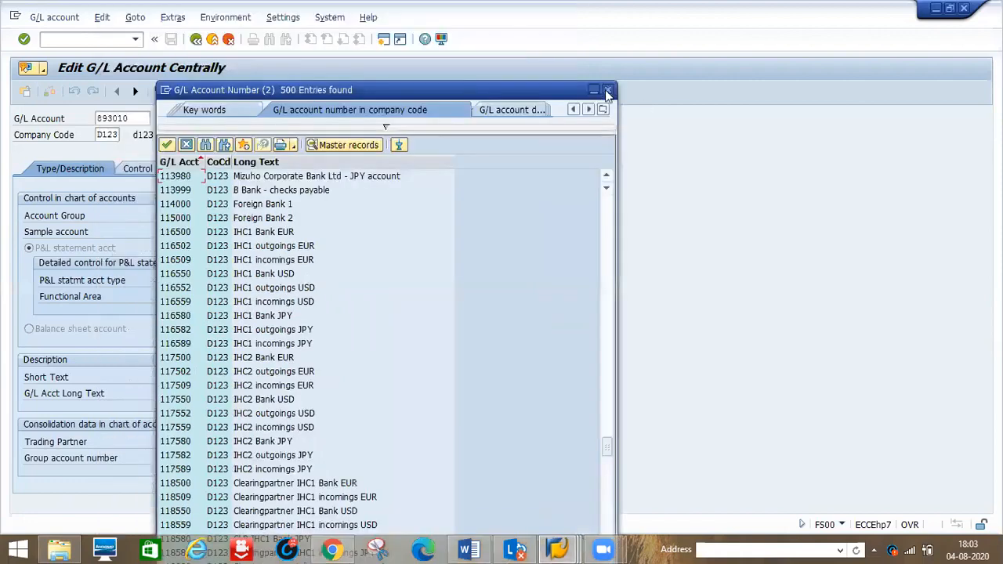
key("Escape")
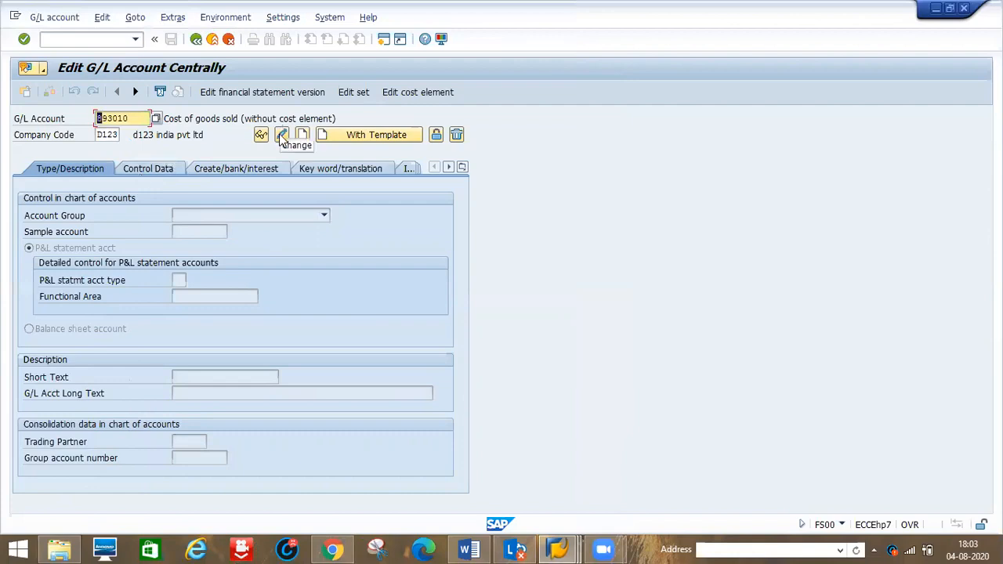
- Open G/L account 893010 in change mode and review its account group, account currency and field status group
left_click(282, 137)
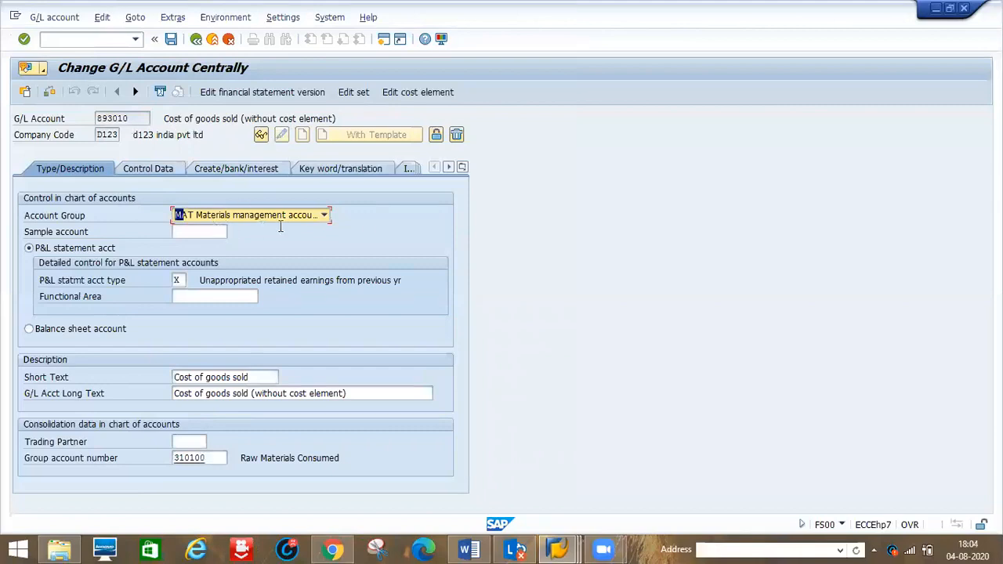
left_click(325, 215)
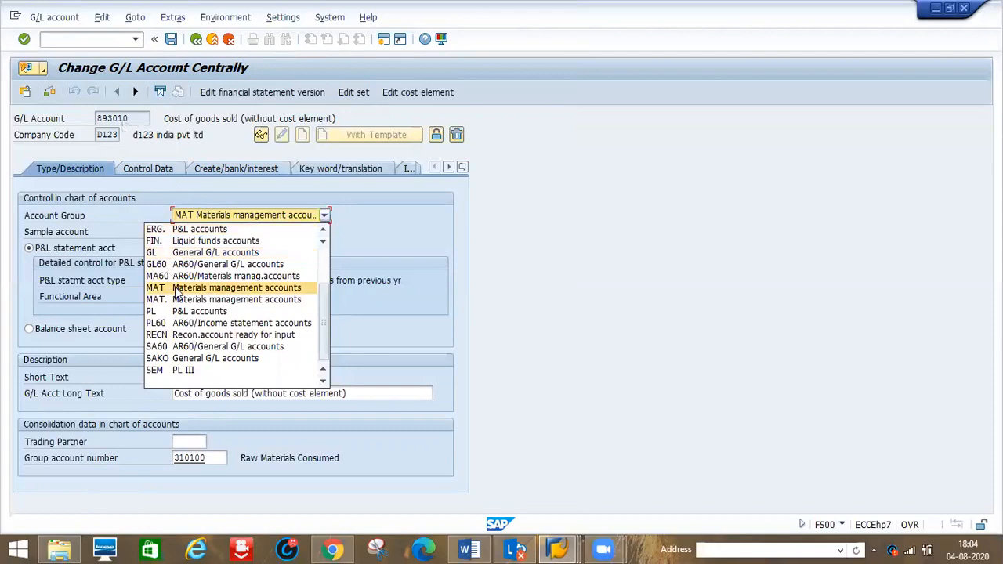
left_click(591, 331)
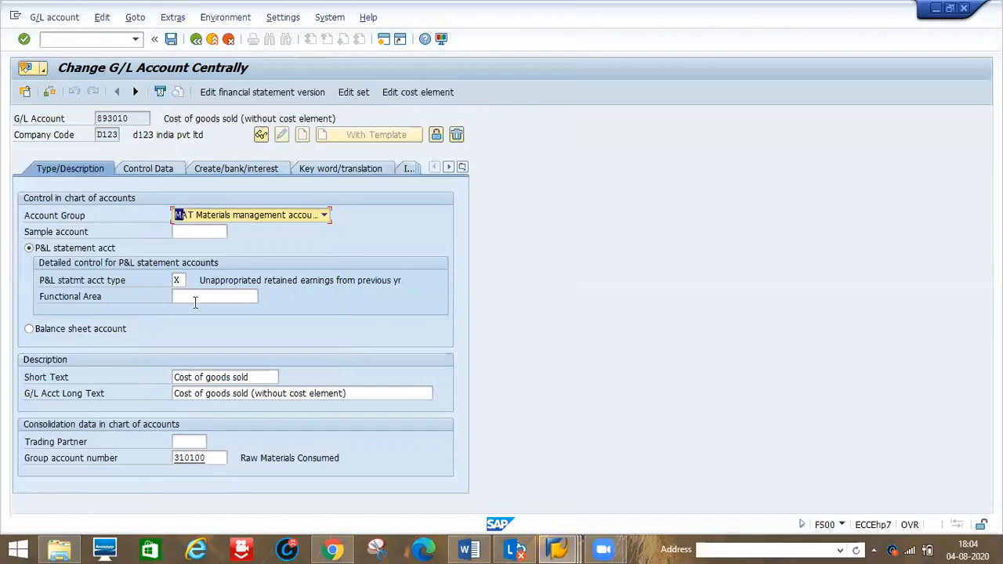
left_click(138, 168)
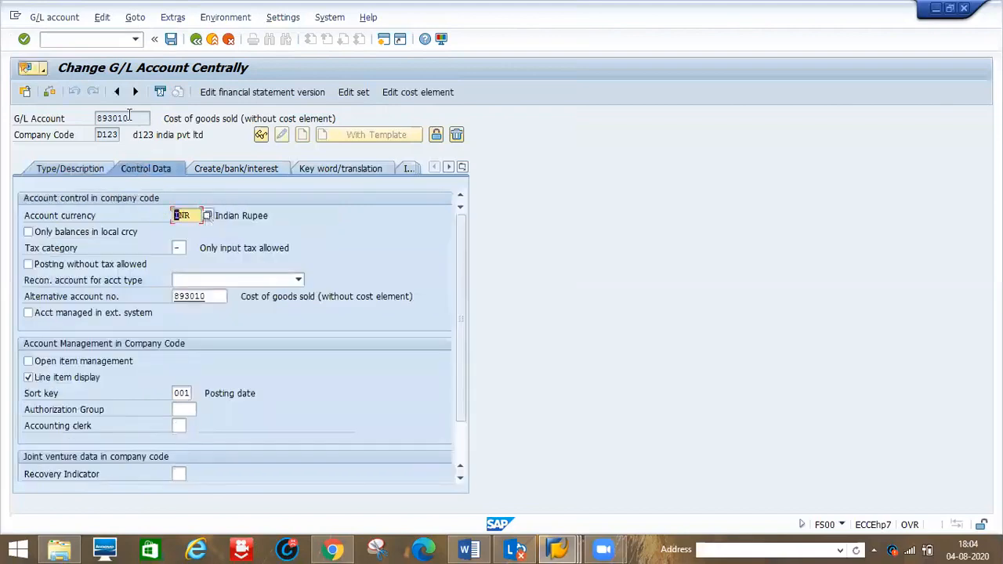
left_click(209, 217)
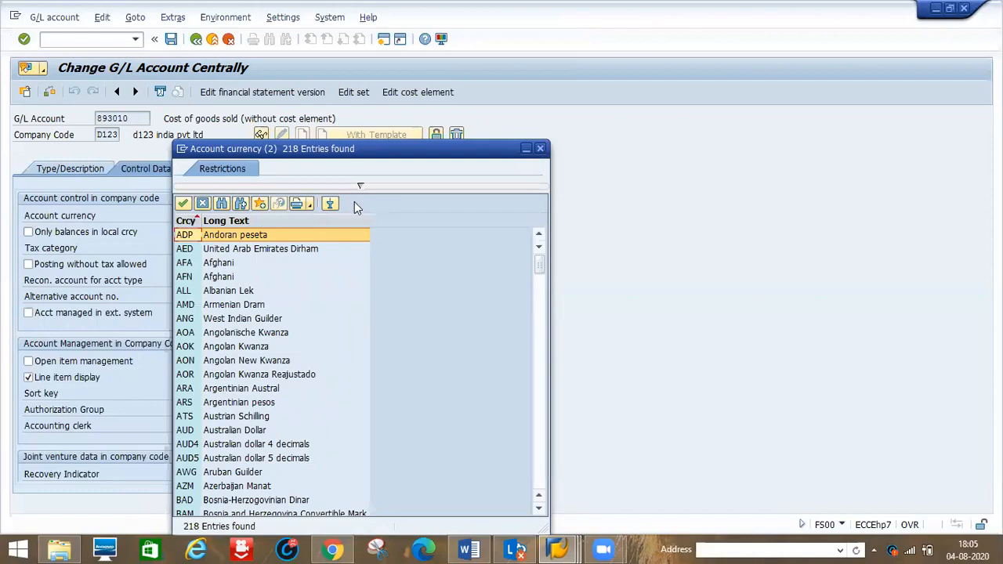
left_click(541, 149)
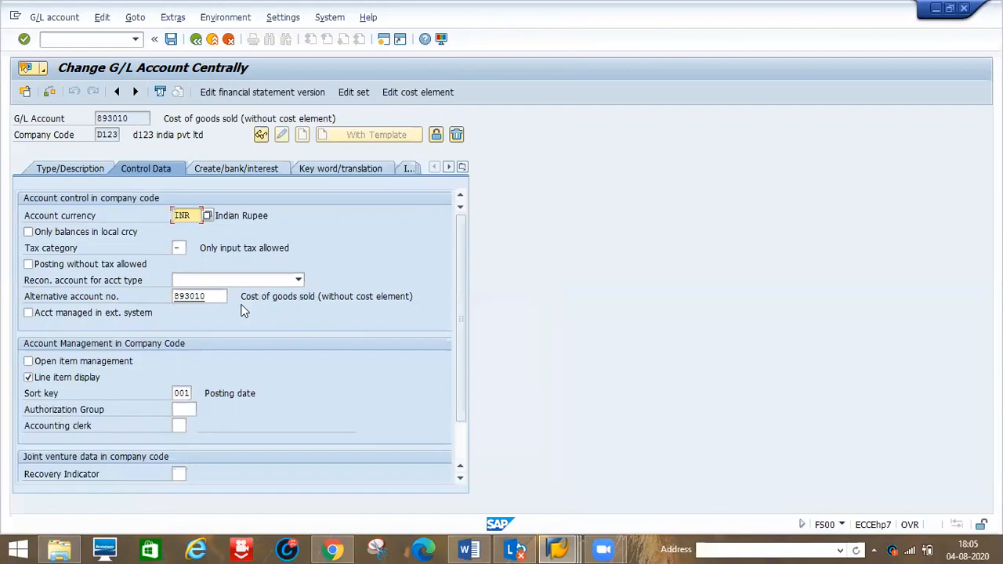
left_click(233, 176)
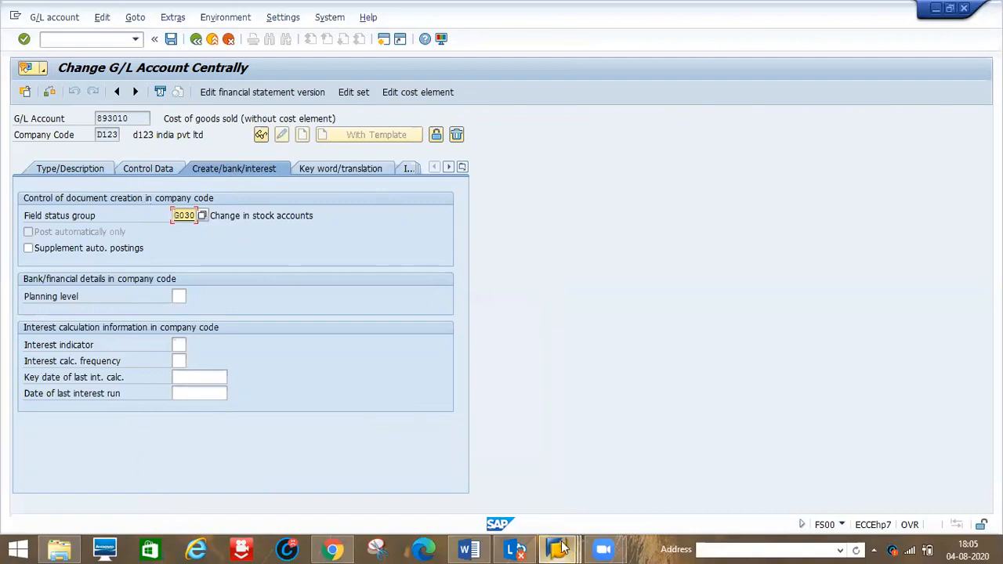
- Return to the IMG, open Configure Automatic Postings account assignment, and review the BSV and BSX procedures
mouse_move(560, 548)
left_click(481, 495)
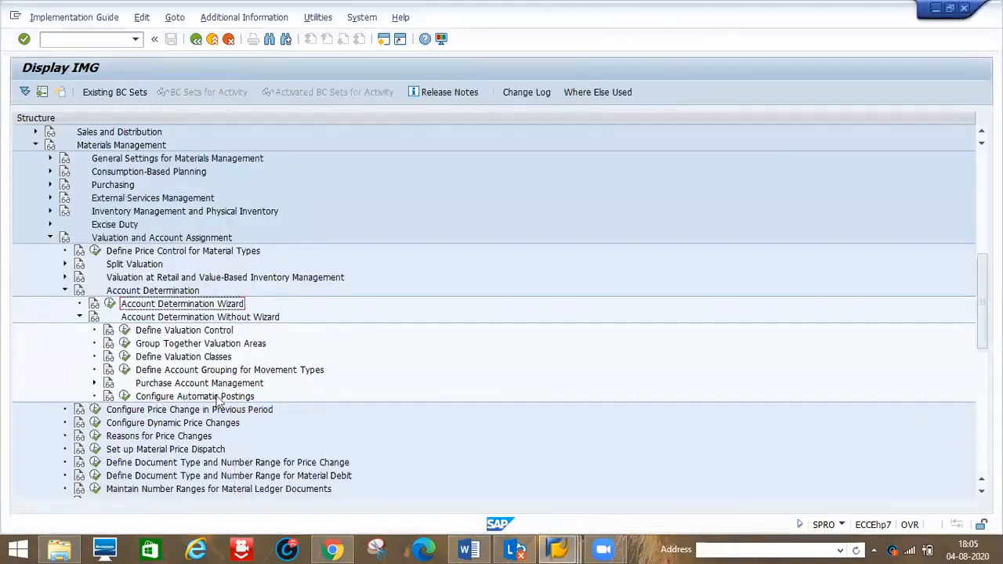
left_click(123, 396)
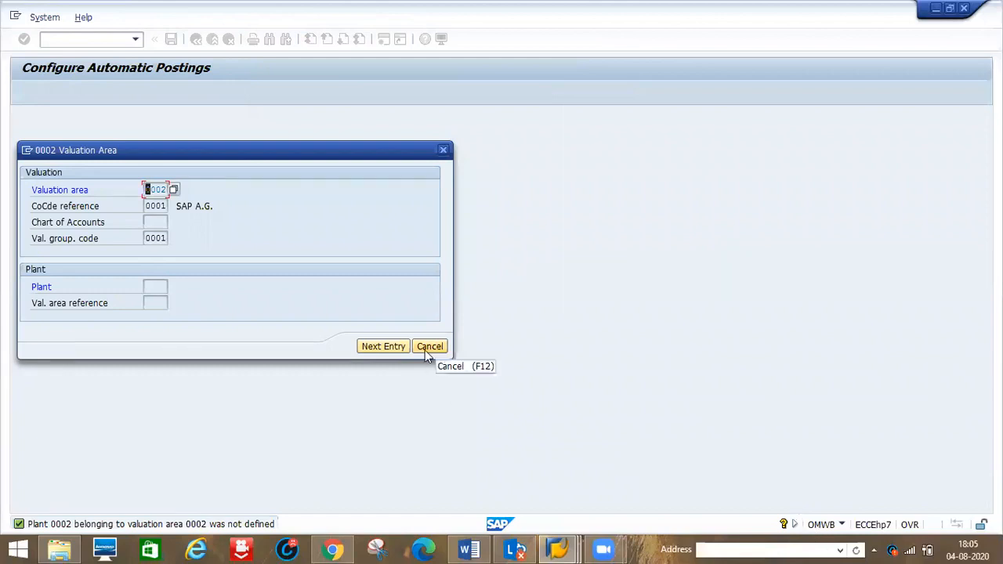
left_click(427, 347)
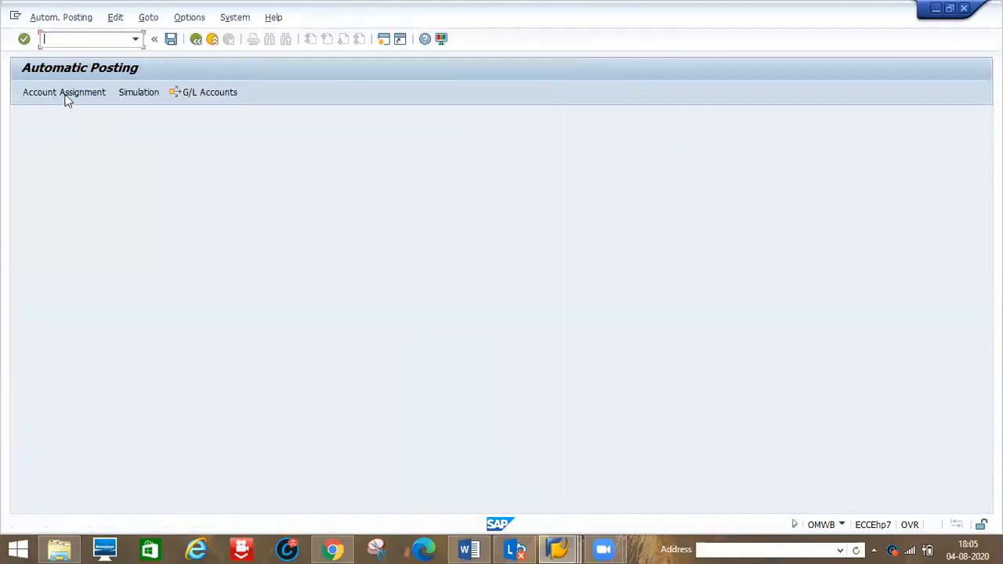
left_click(67, 94)
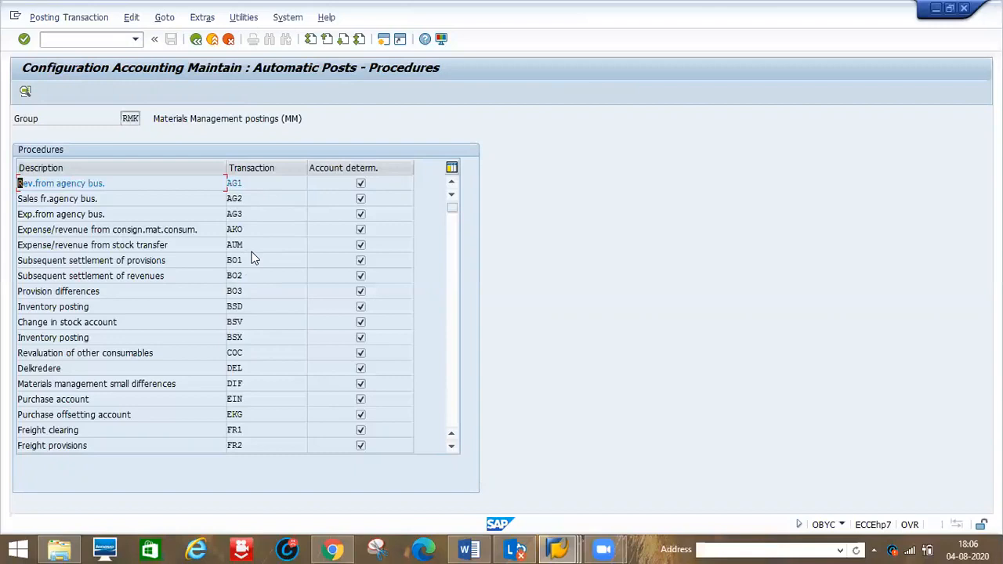
left_click(253, 322)
left_click(250, 337)
key("alt+Tab")
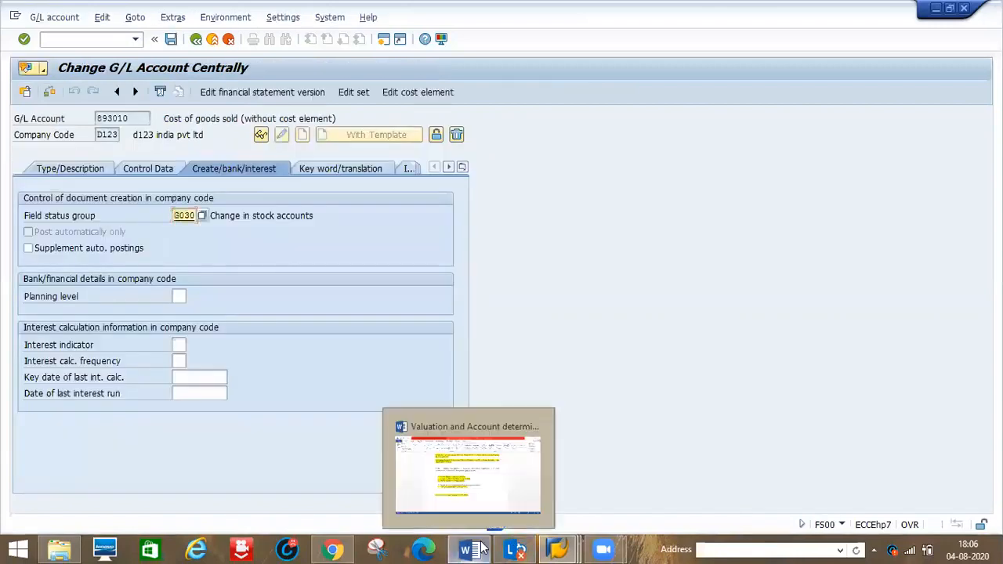
- Switch to the Word notes and scroll down to the standard transaction/event key list
left_click(480, 550)
key("Down")
key("Down")
key("Down")
key("Down")
key("Down")
key("Down")
key("Down")
key("Down")
key("Down")
key("Down")
key("Down")
key("Down")
key("Down")
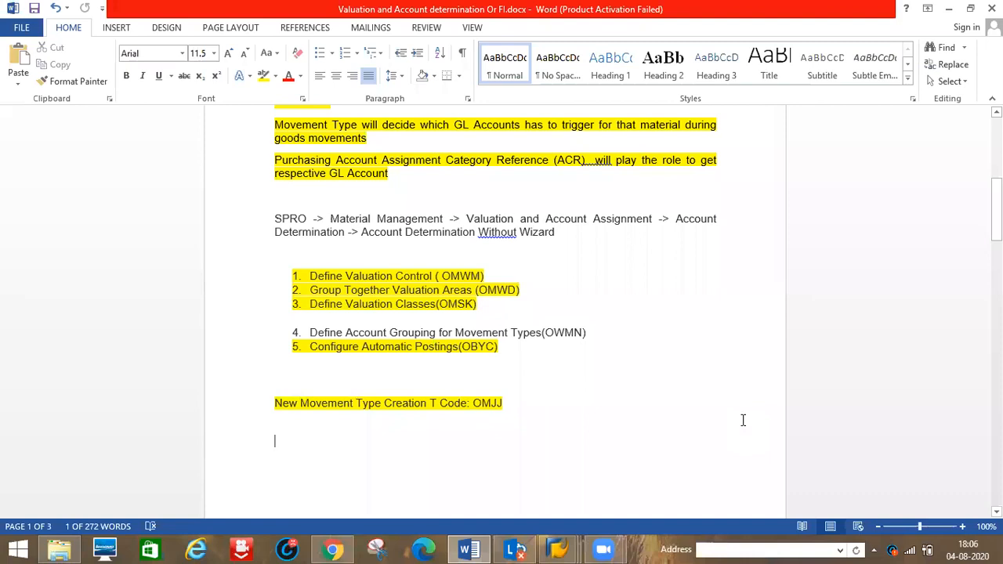
key("Down")
key("Down")
key("Down")
key("Down")
key("Down")
key("Down")
key("Down")
key("Down")
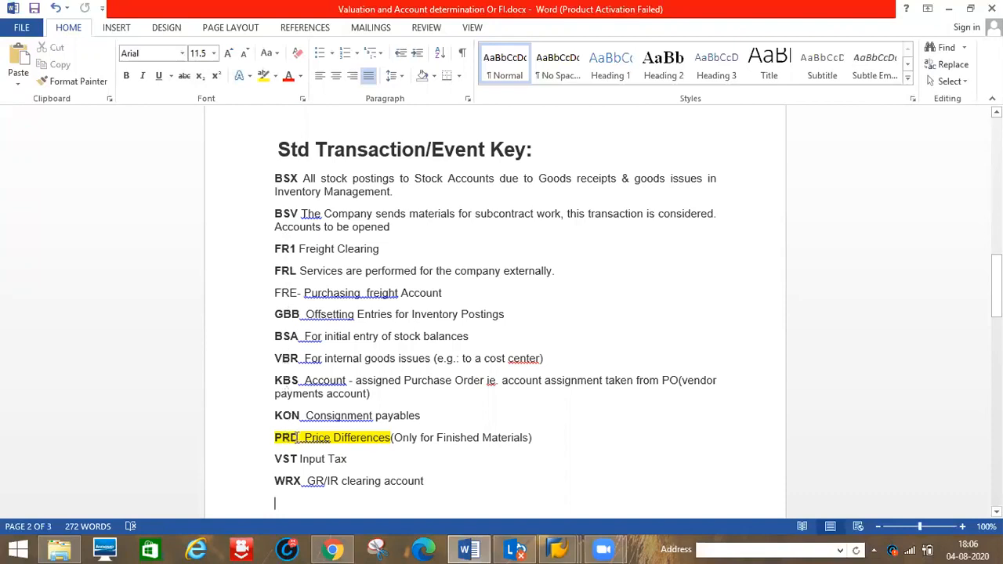
- Select the PRD price differences and VST input tax entries in the event key list to review them
left_click_drag(270, 435, 388, 436)
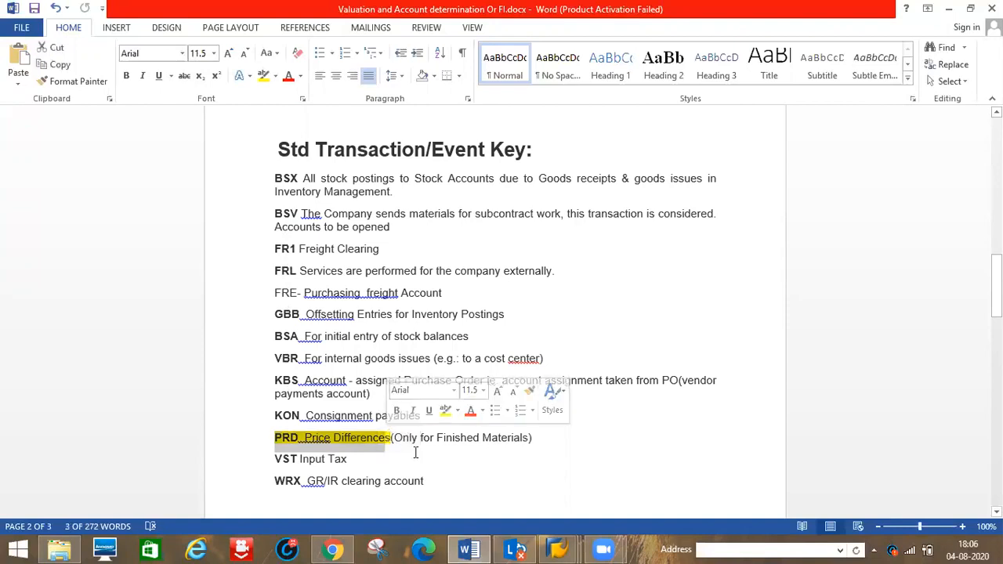
left_click(388, 437)
left_click(293, 458, "shift")
left_click_drag(293, 458, 347, 462)
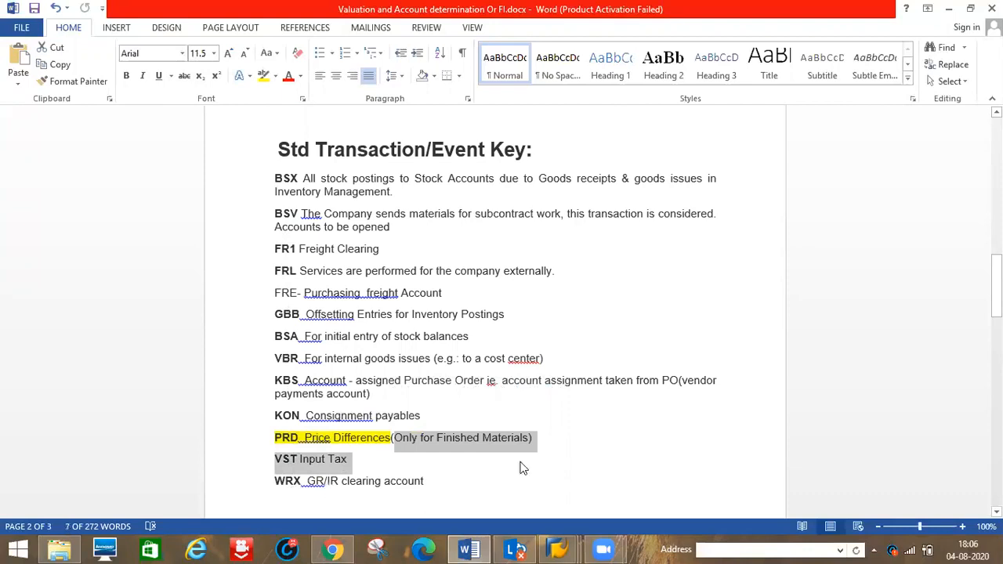
key("Right")
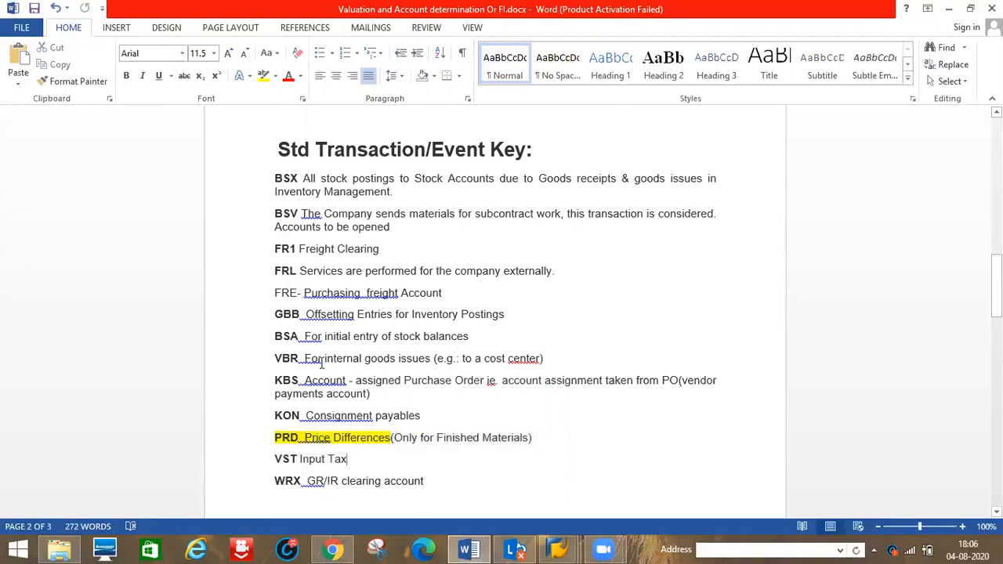
- Compare the FS00 account 893010 and OBYC procedures sessions with the notes' BSX description
key("alt+Tab")
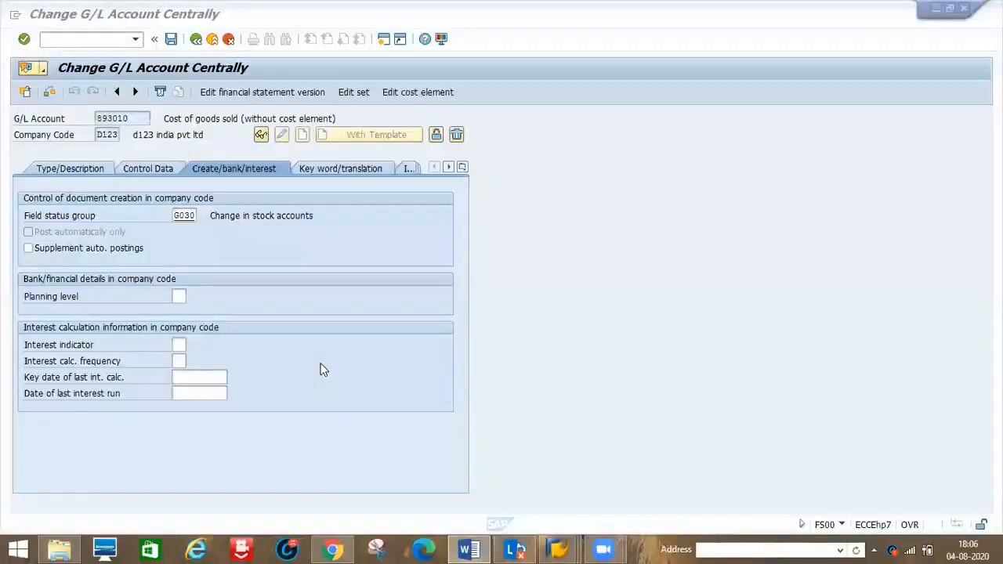
left_click(557, 548)
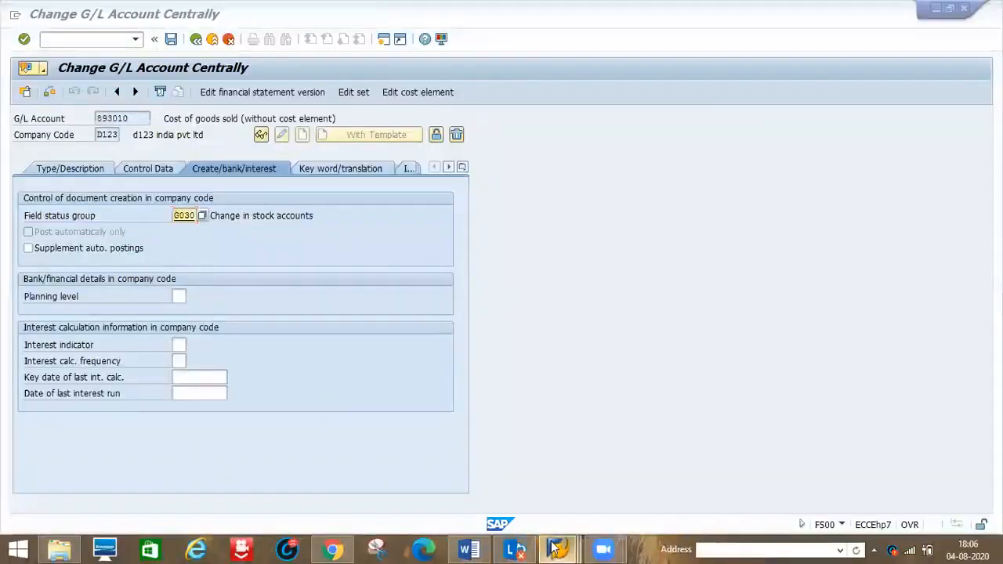
left_click(478, 467)
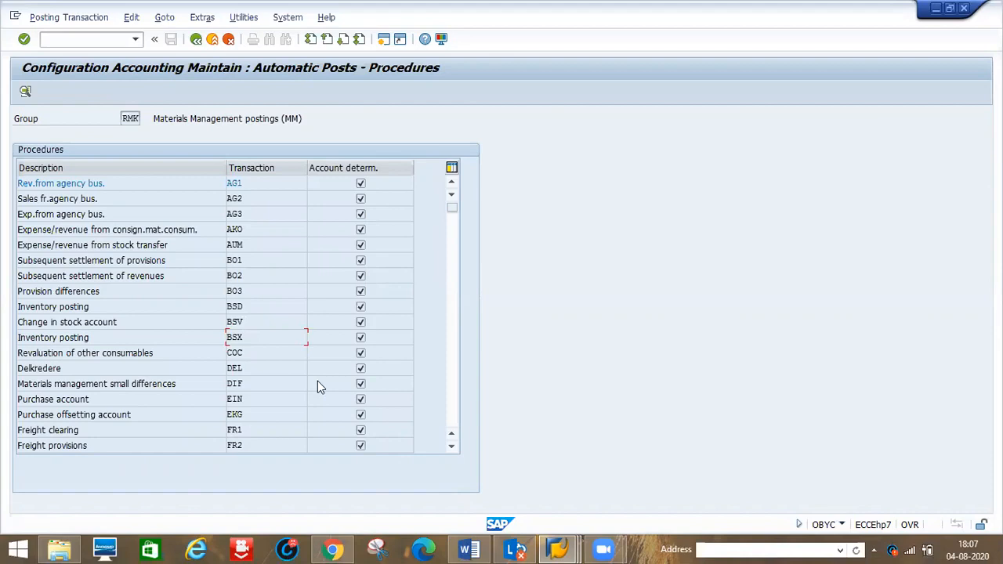
key("alt+Tab")
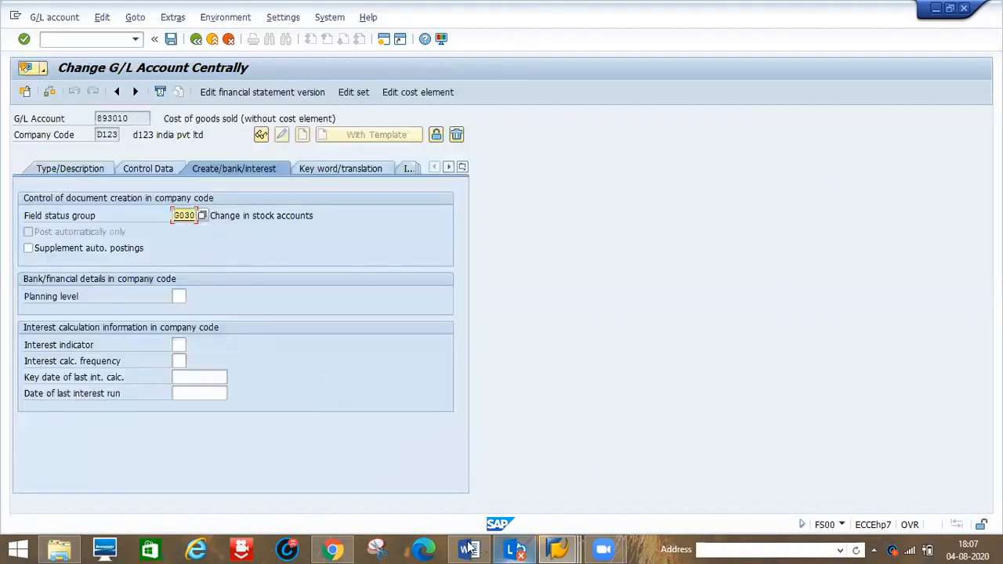
left_click(468, 546)
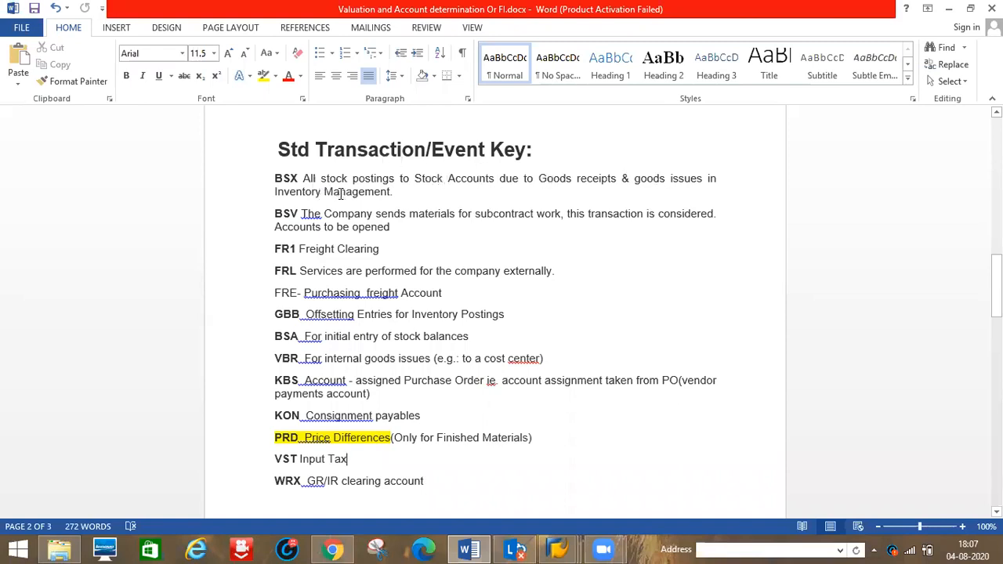
left_click(298, 178)
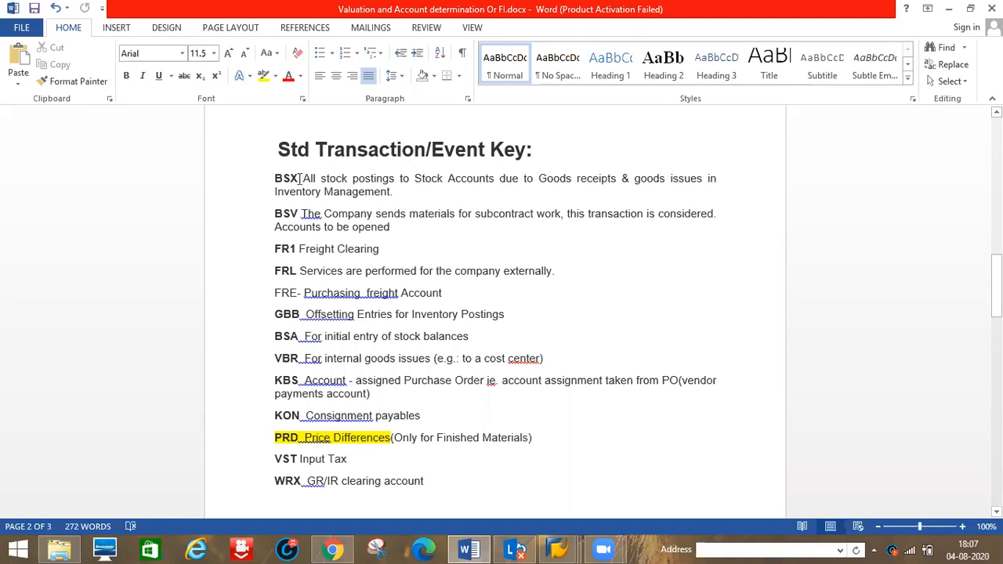
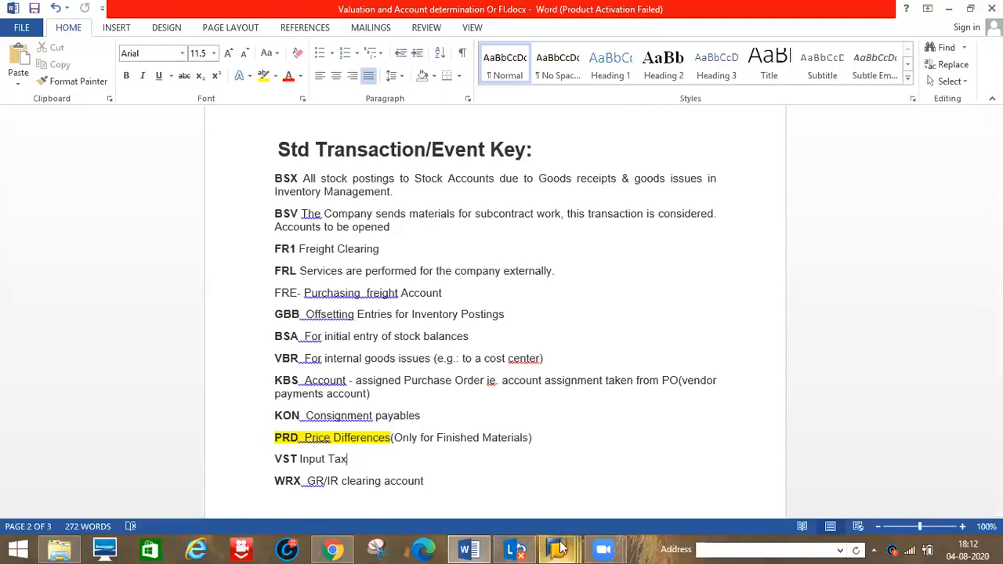
- Try to open the MIR5 invoice list from the G/L account session
mouse_move(559, 548)
left_click(621, 492)
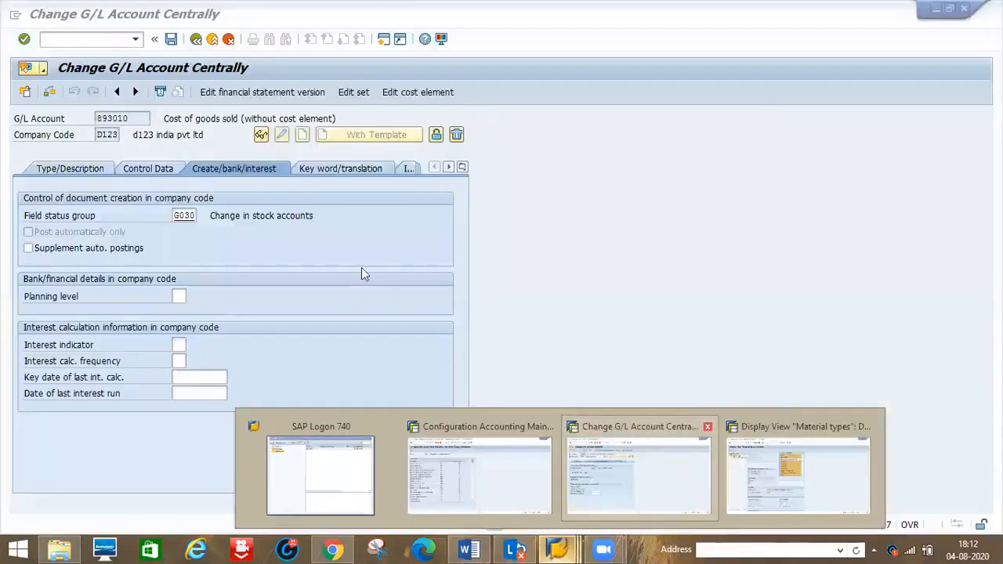
left_click(76, 40)
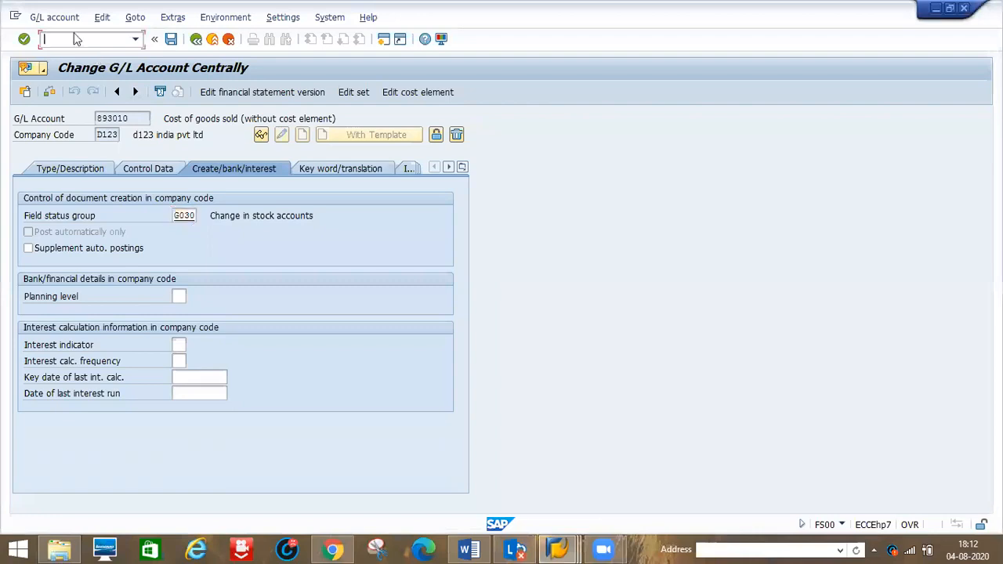
type("/nmir5")
key("Return")
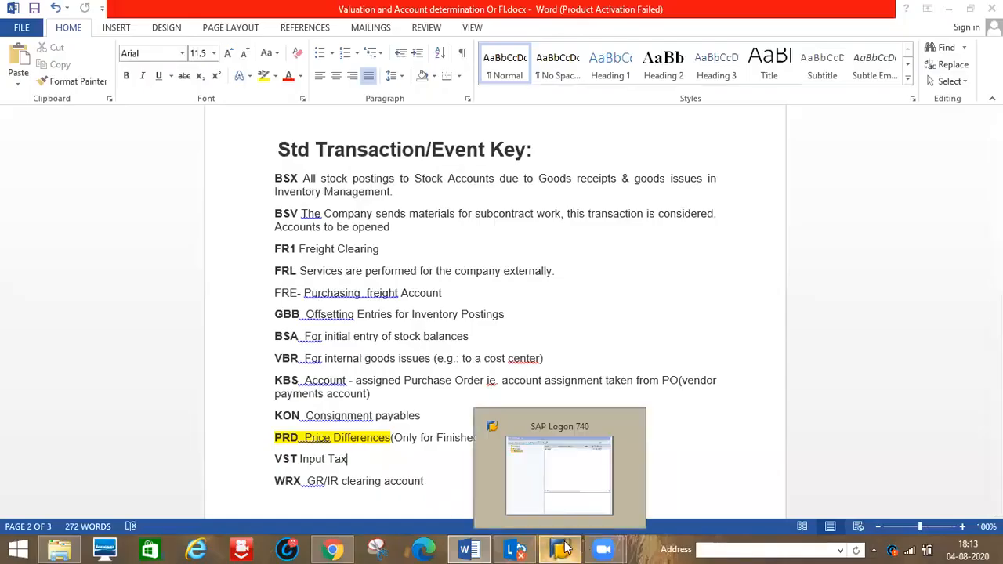
- Log back on to client 800 with the user ID and password, continuing this logon and ending other logons
left_click(566, 547)
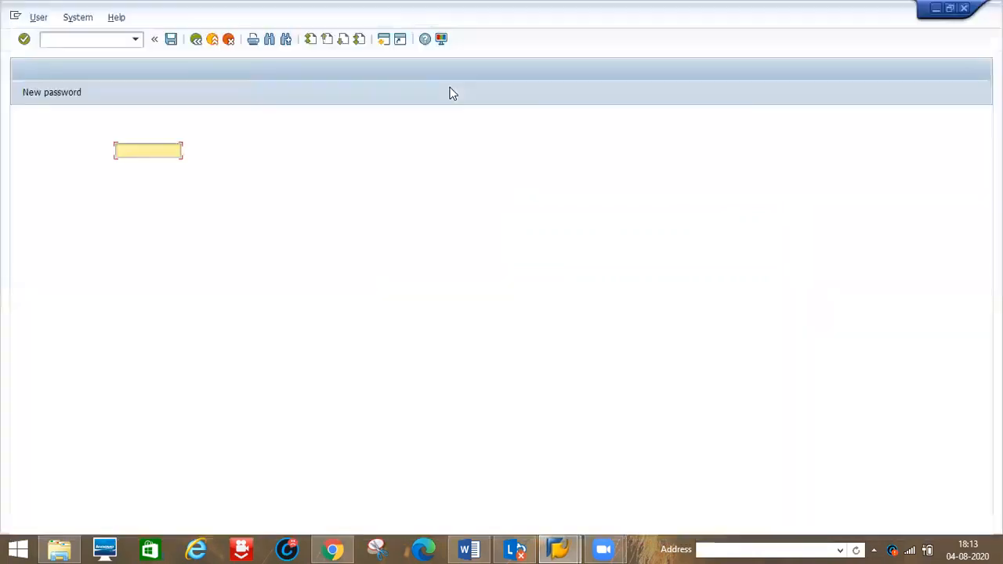
type("user030")
key("Down")
key("Return")
key("Tab")
type("*****")
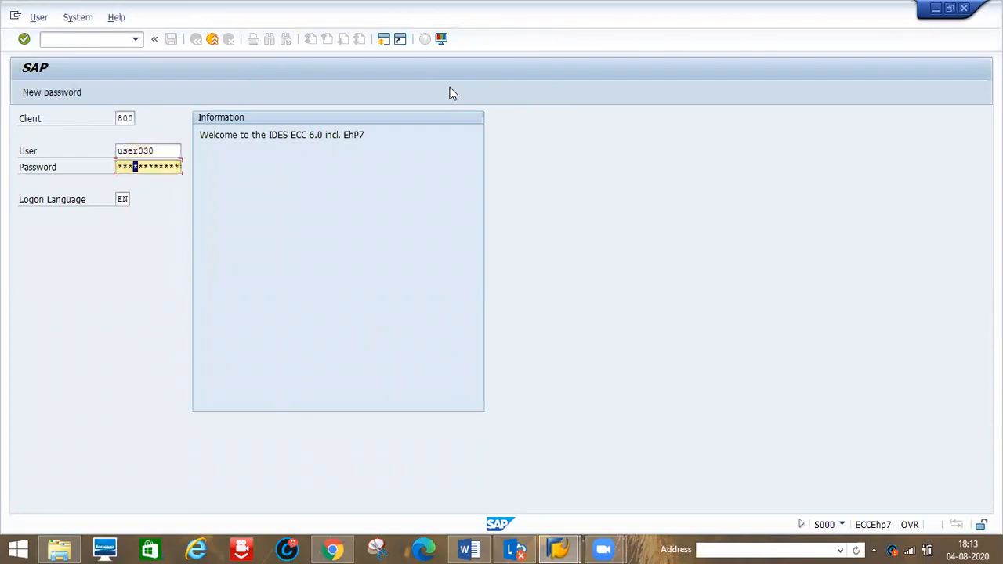
type("****")
key("Return")
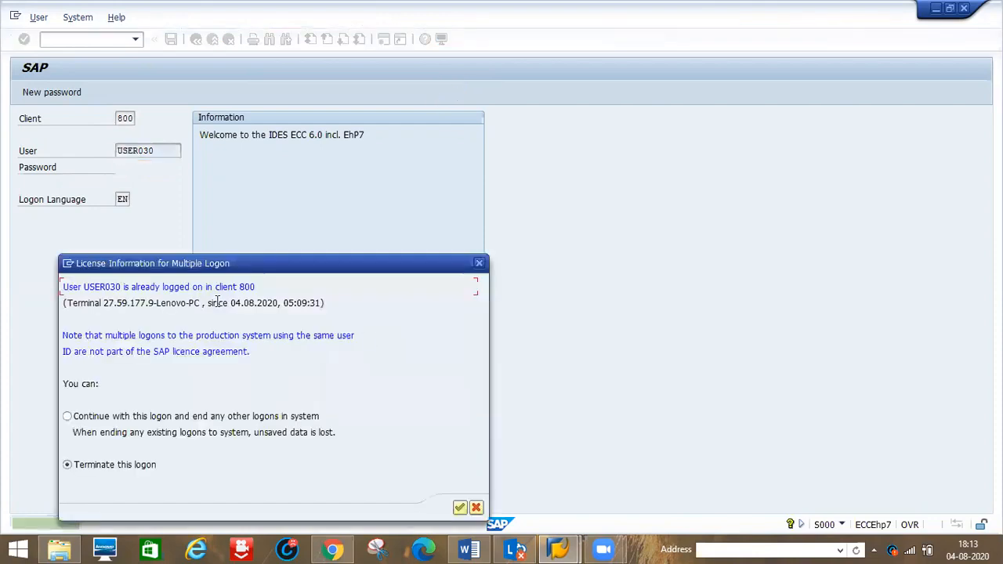
left_click(232, 422)
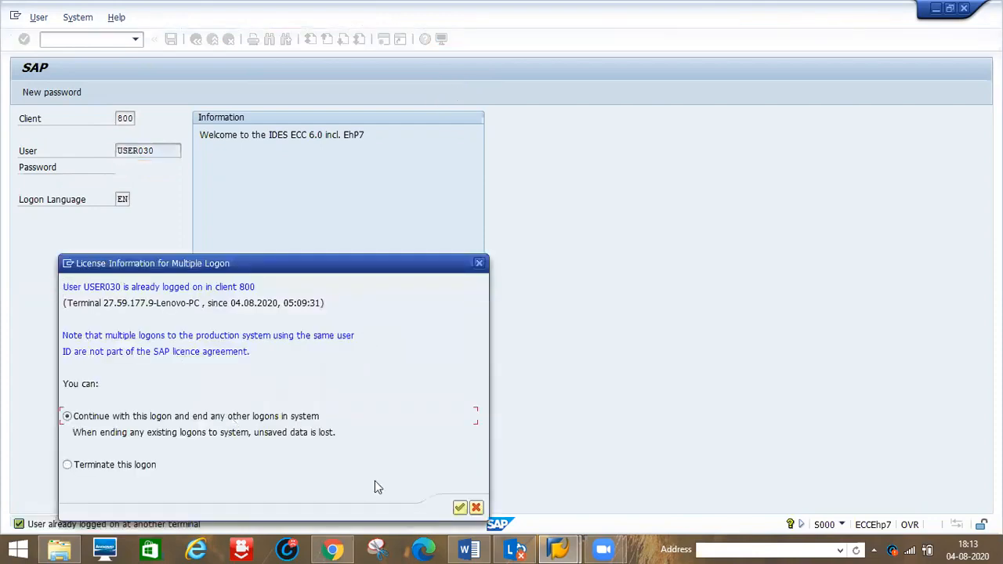
left_click(459, 507)
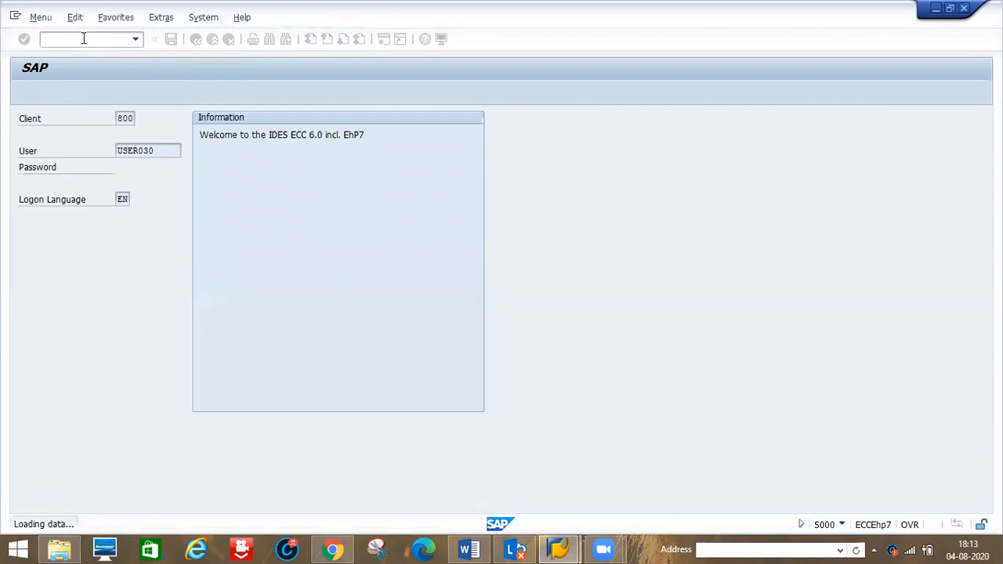
- Start MIR5 and restrict the invoice list to fiscal year 2020 and company code D123
type("mir5")
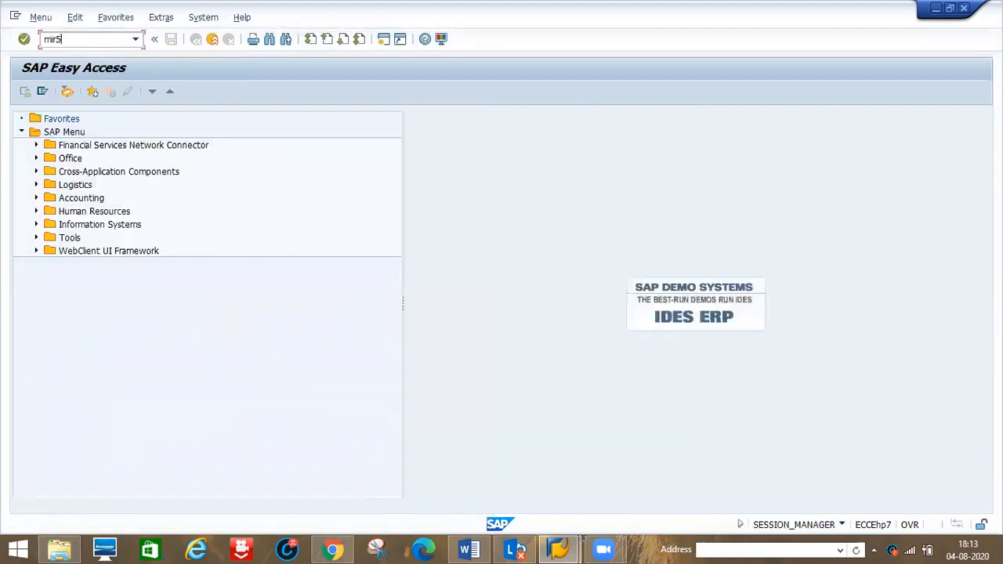
key("Return")
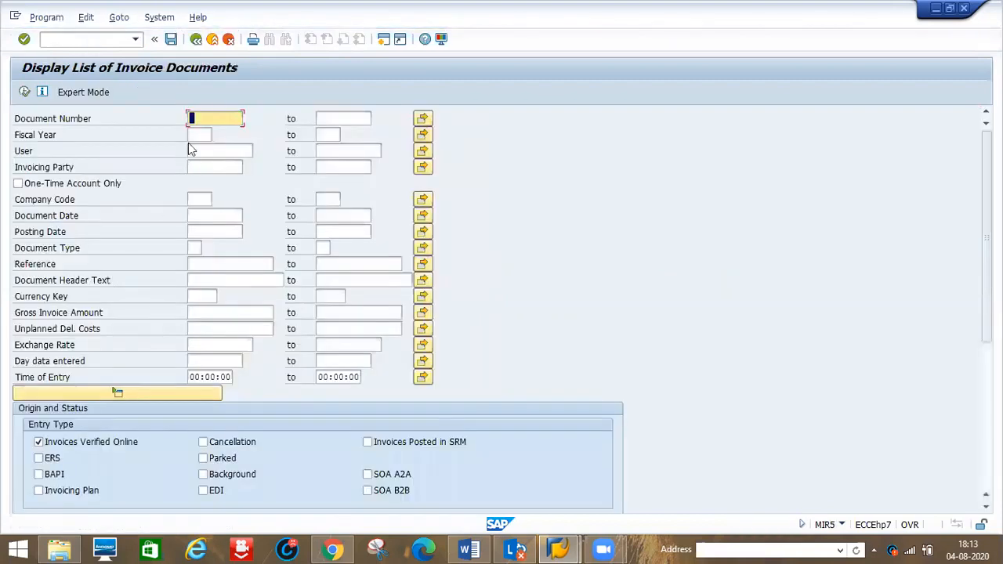
left_click(197, 137)
type("2020")
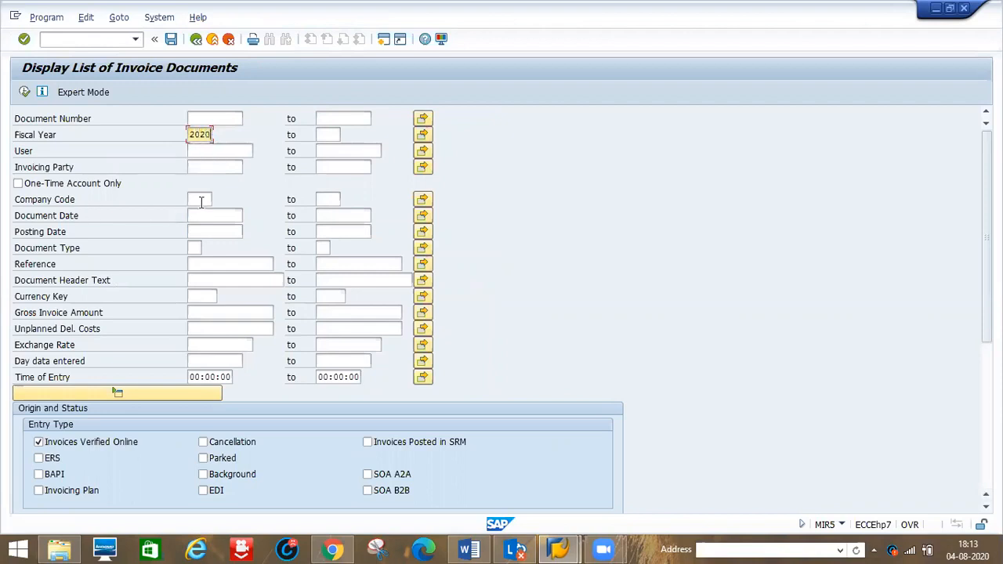
left_click(202, 202)
type("d123")
- Set the document date range 01.03.2020 to 31.07.2020 and run the invoice document list
left_click(199, 232)
left_click(200, 216)
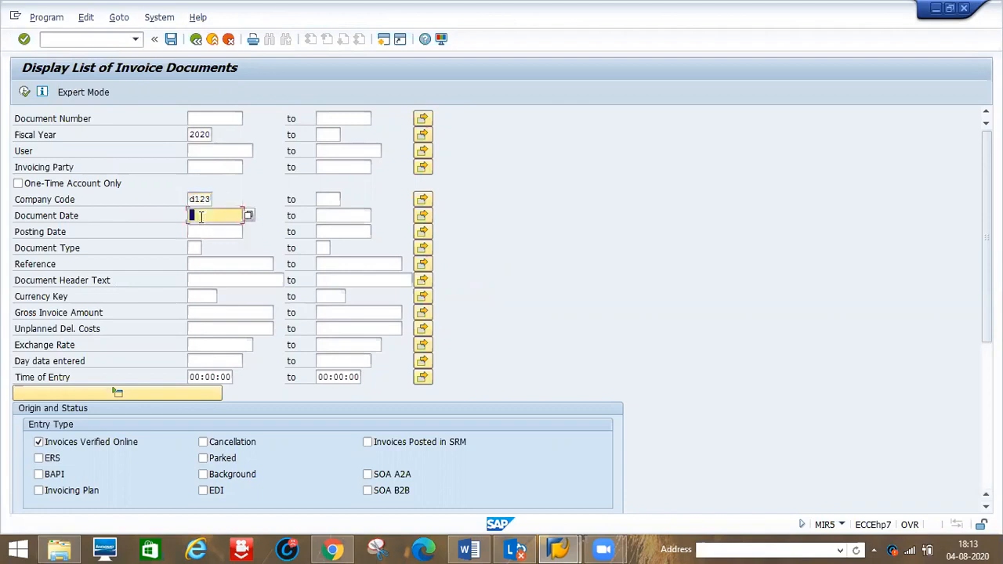
type("01132020")
key("Tab")
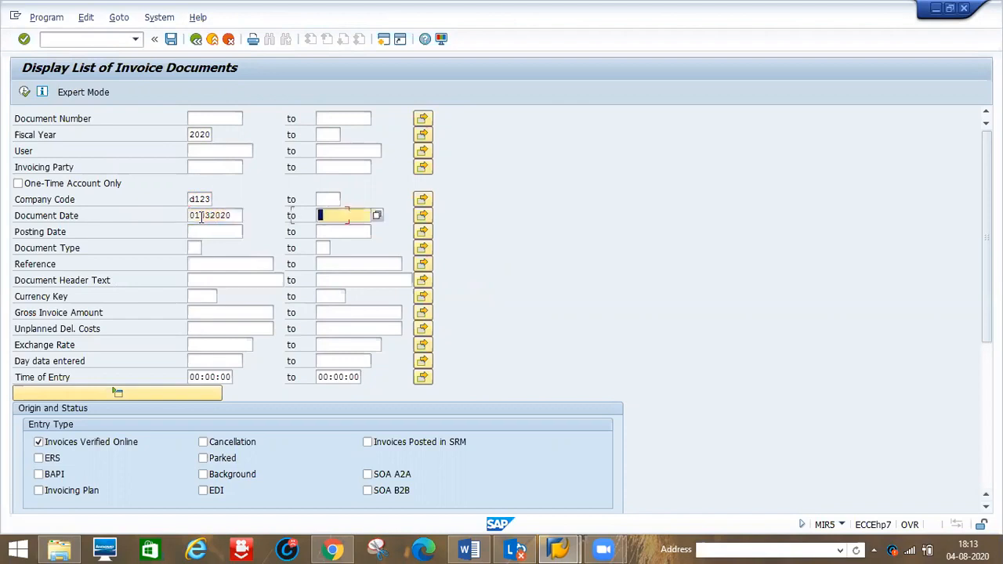
type("31072020")
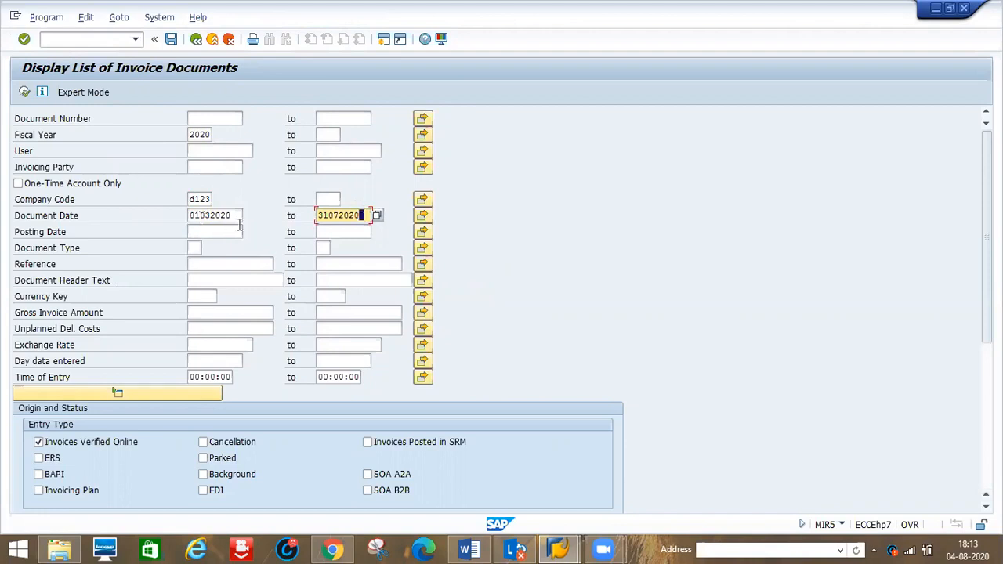
left_click(24, 92)
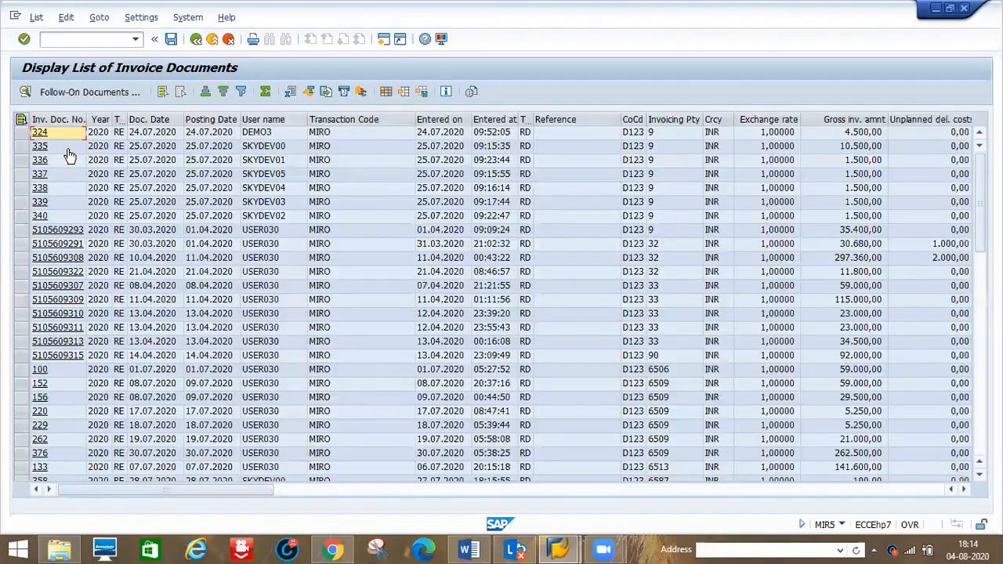
left_click(68, 233)
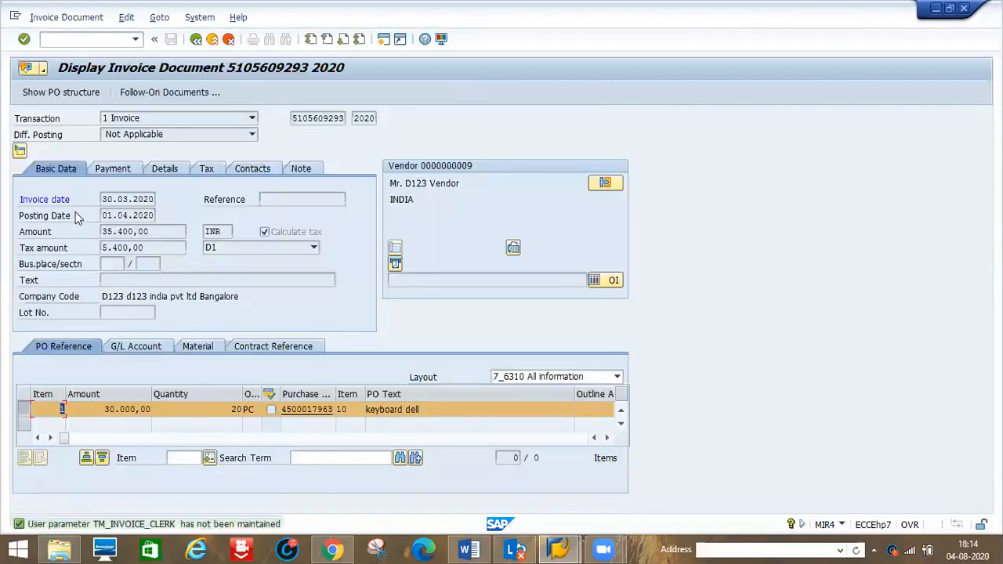
left_click(131, 93)
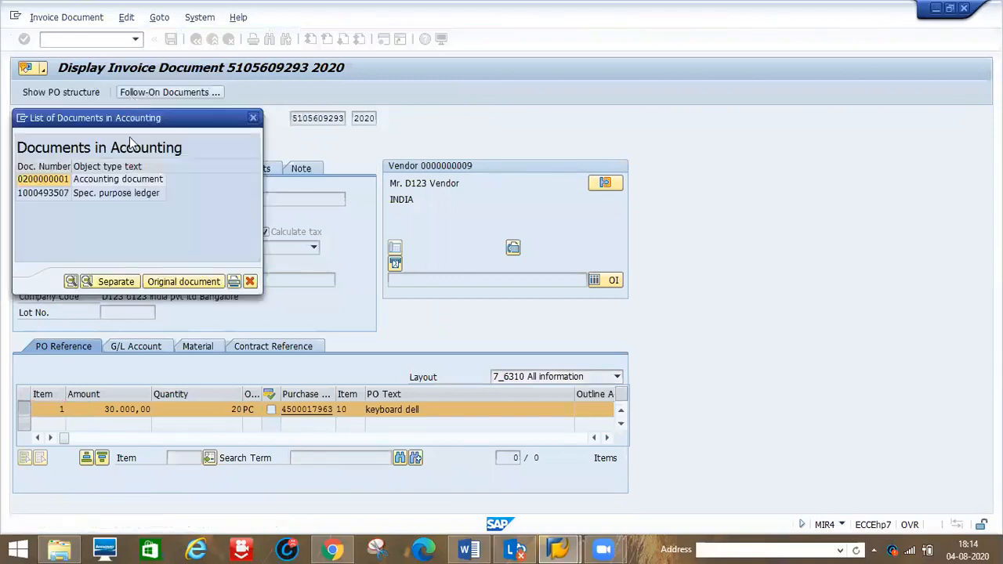
left_click(57, 180)
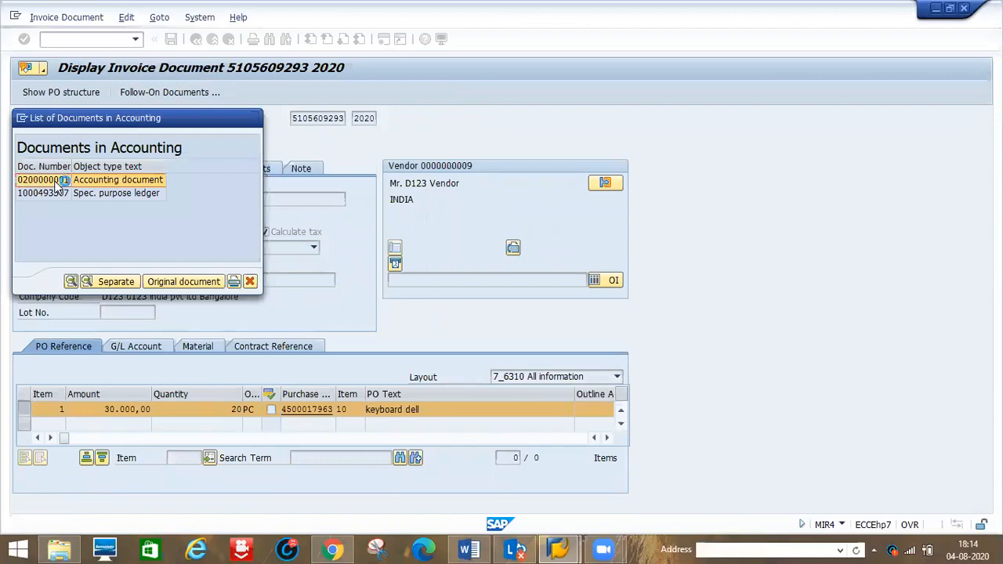
double_click(57, 181)
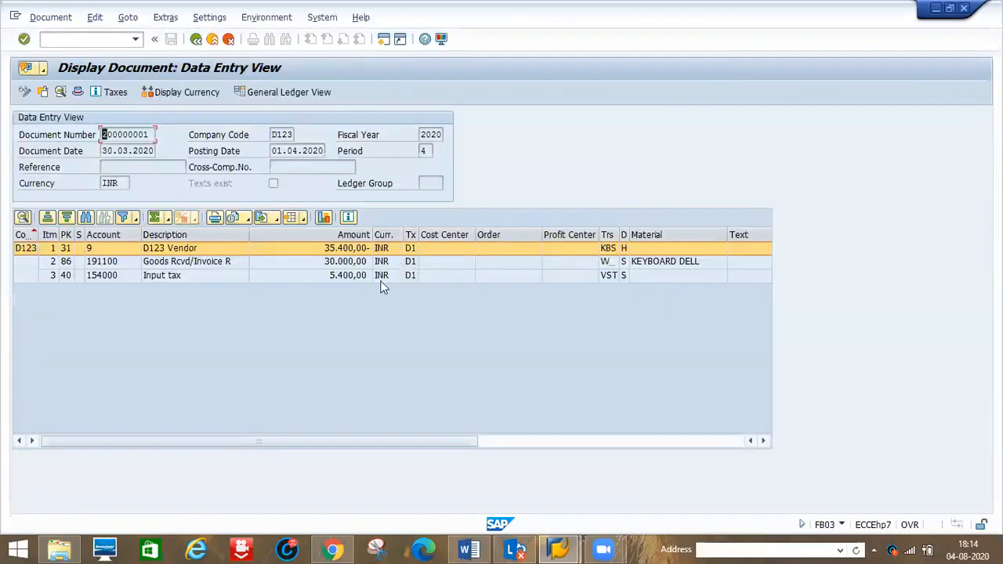
left_click_drag(623, 227, 662, 227)
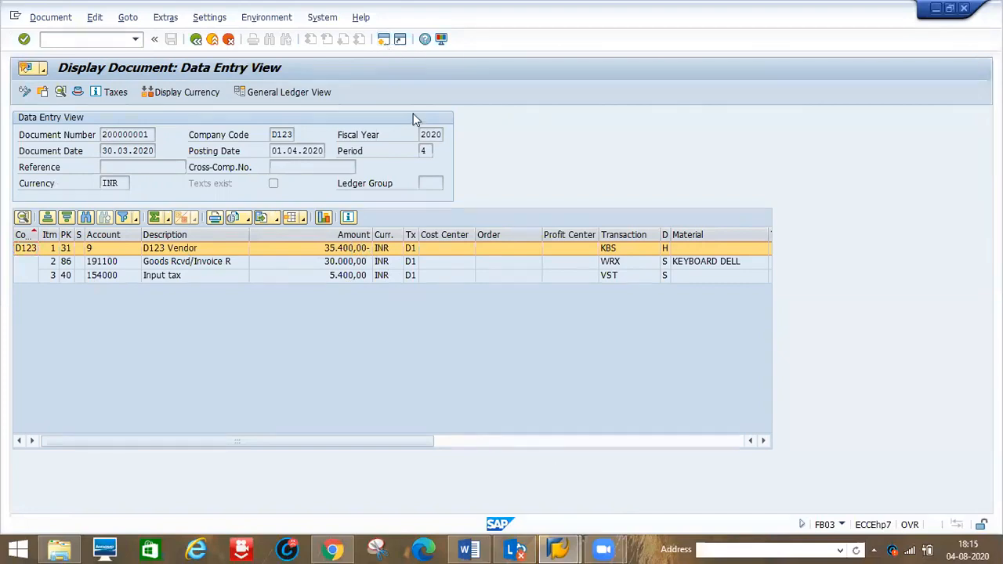
- Open OBYC in a new session and switch between it and the accounting document to compare transaction keys
left_click(383, 39)
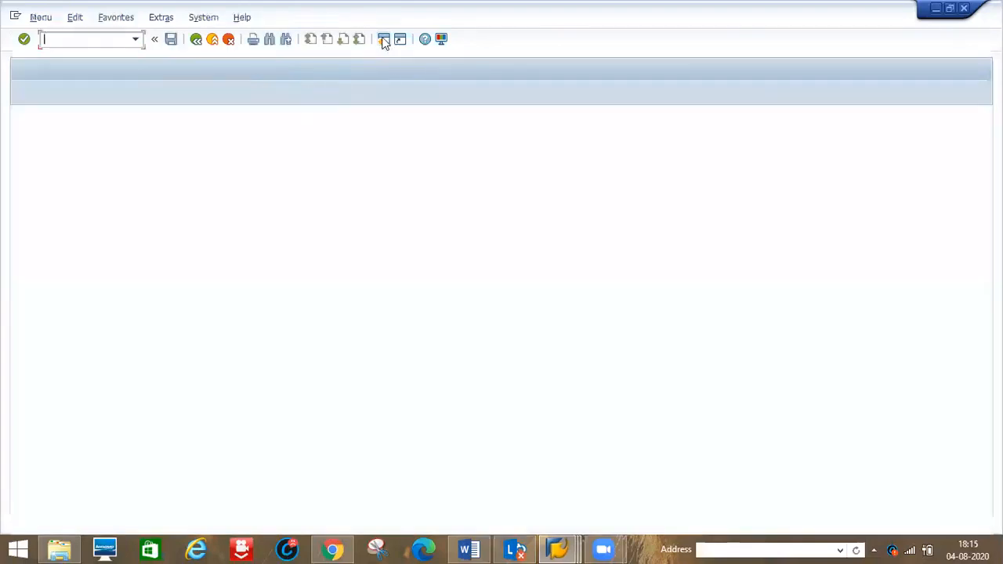
type("oby")
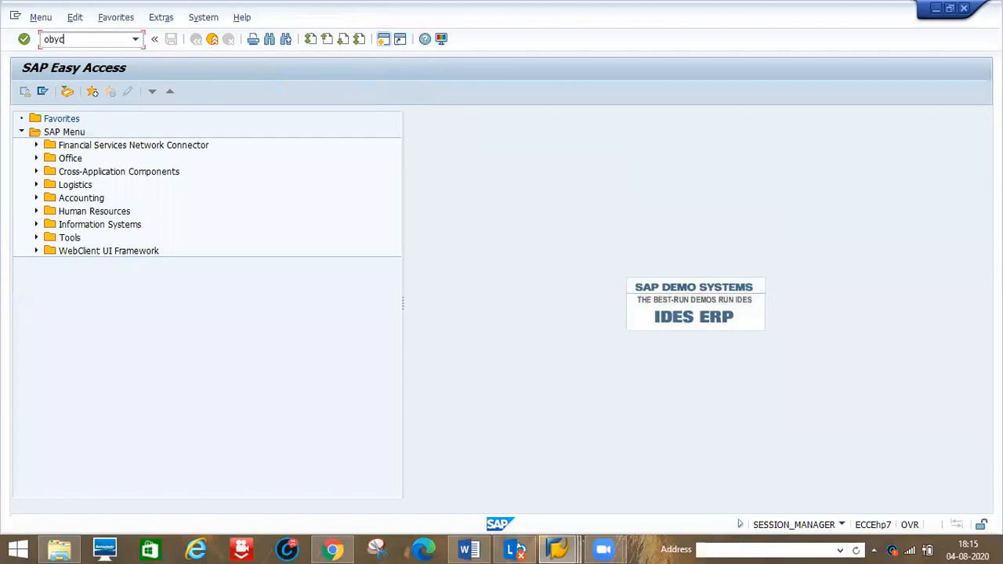
type("c")
key("Return")
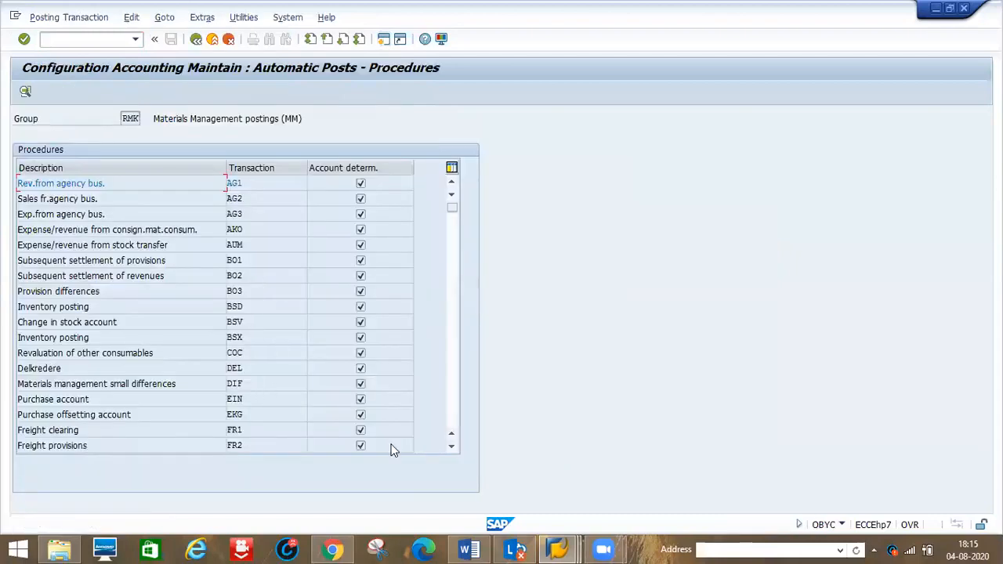
key("alt+Tab")
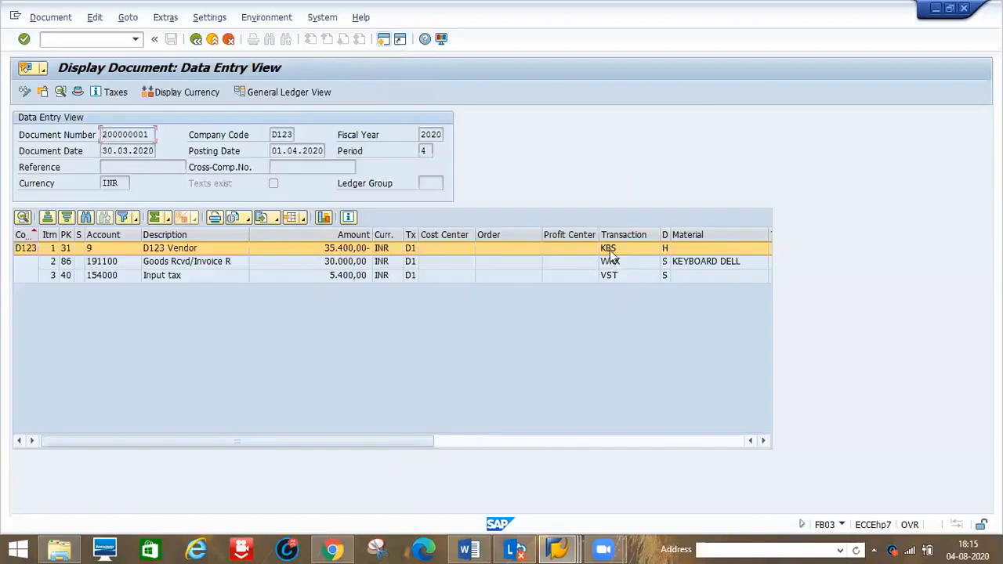
key("alt+Tab")
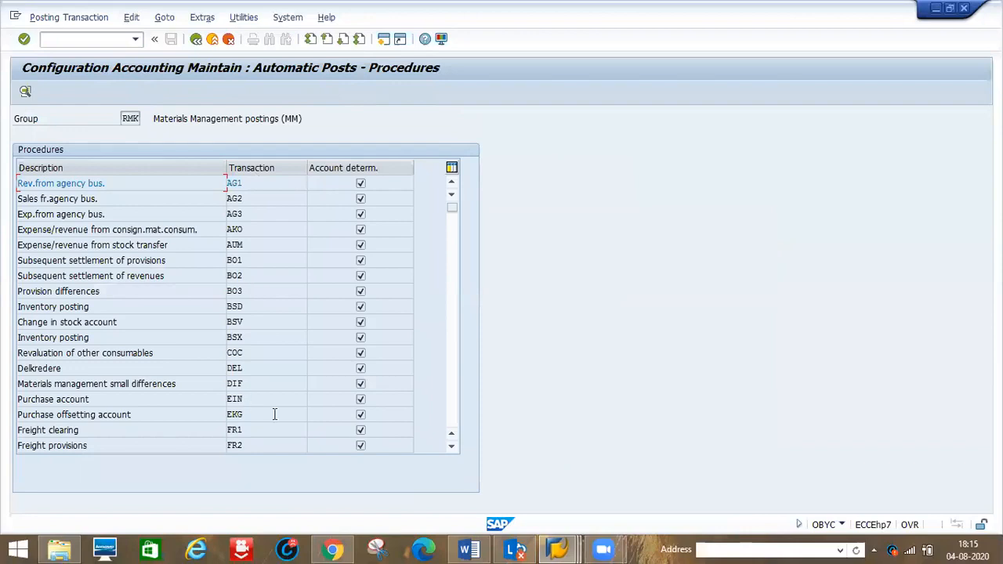
- Scroll the procedures list to KBS account-assigned purchase order and open its posting keys
left_click(451, 446)
left_click(452, 446)
left_click(452, 446)
left_click(452, 446)
left_click(452, 447)
left_click(452, 447)
left_click(452, 447)
left_click(451, 446)
left_click(452, 446)
left_click(452, 446)
left_click(452, 447)
left_click(452, 446)
left_click(452, 446)
left_click(231, 383)
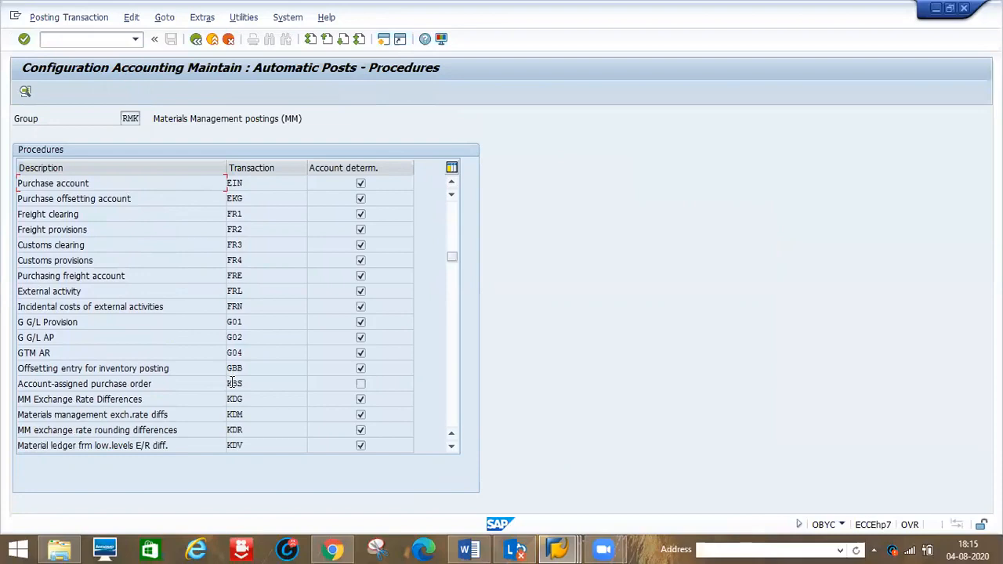
double_click(233, 383)
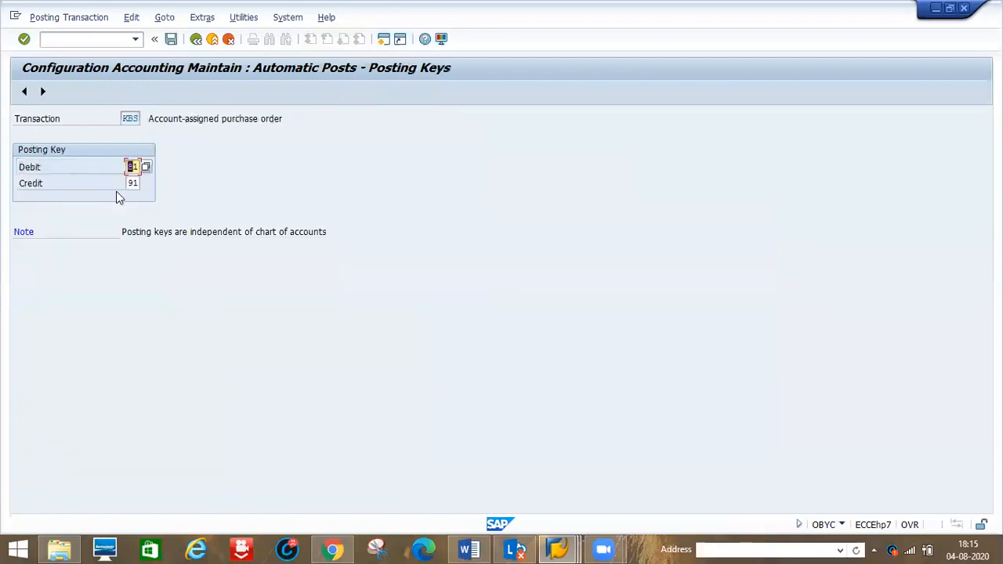
- Step to the KDG transaction's account assignment, browse its G/L account value help for company code D123, and return to the procedures
left_click(44, 91)
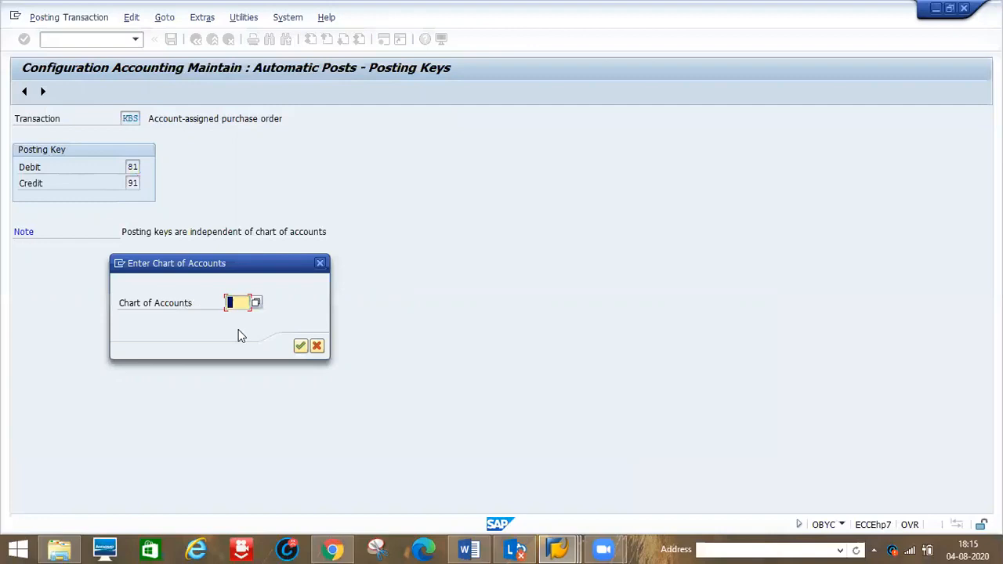
key("Return")
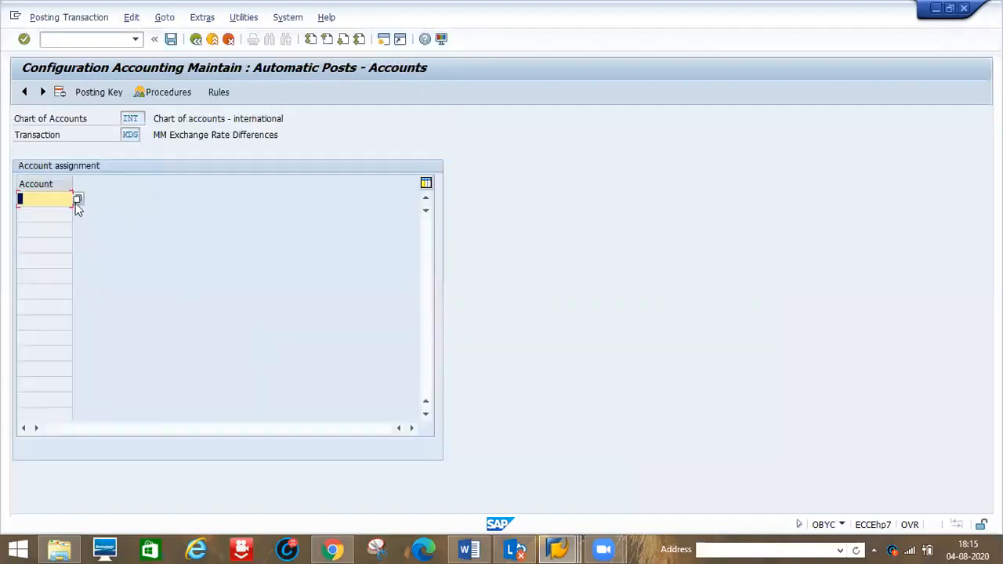
left_click(77, 201)
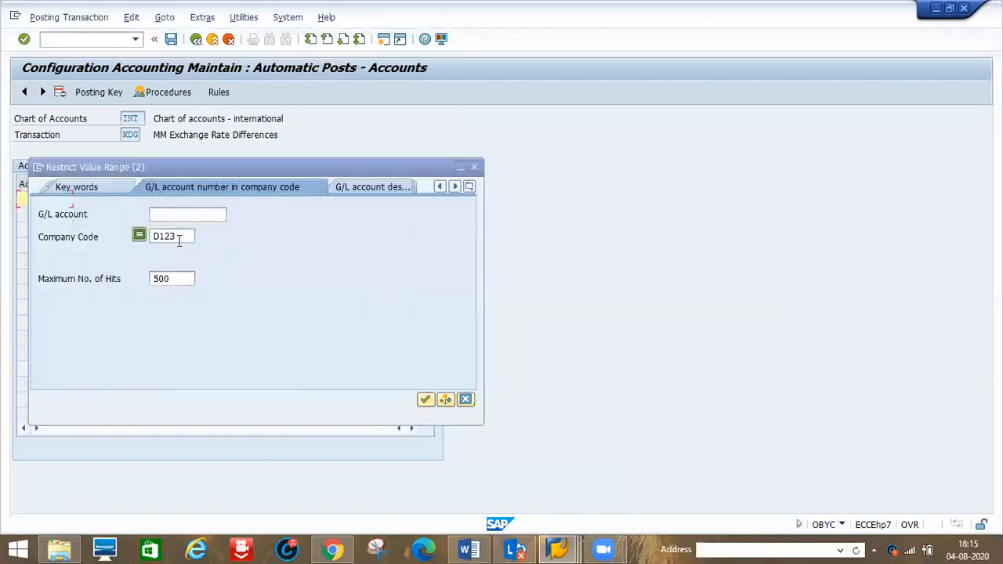
key("Return")
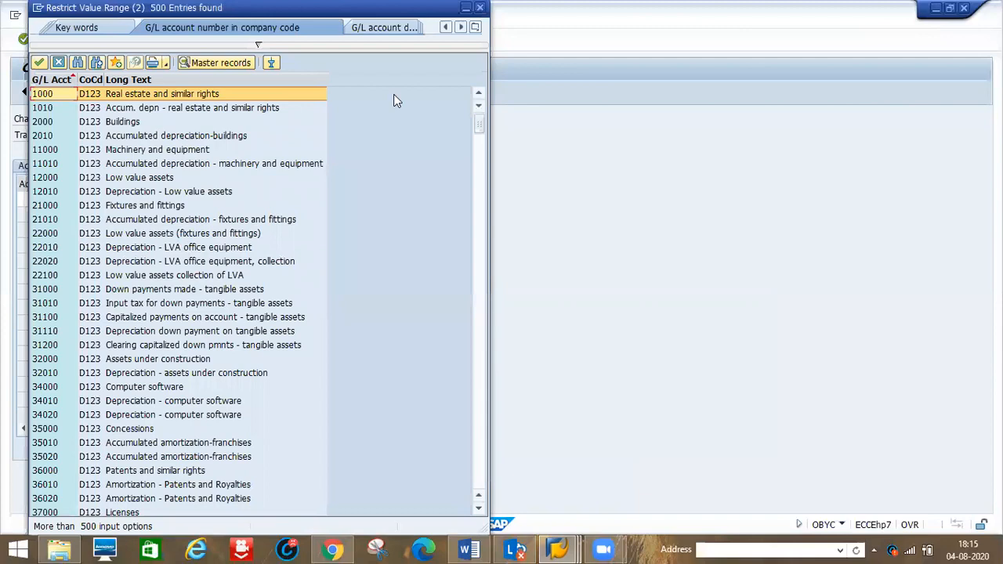
left_click_drag(313, 8, 364, 215)
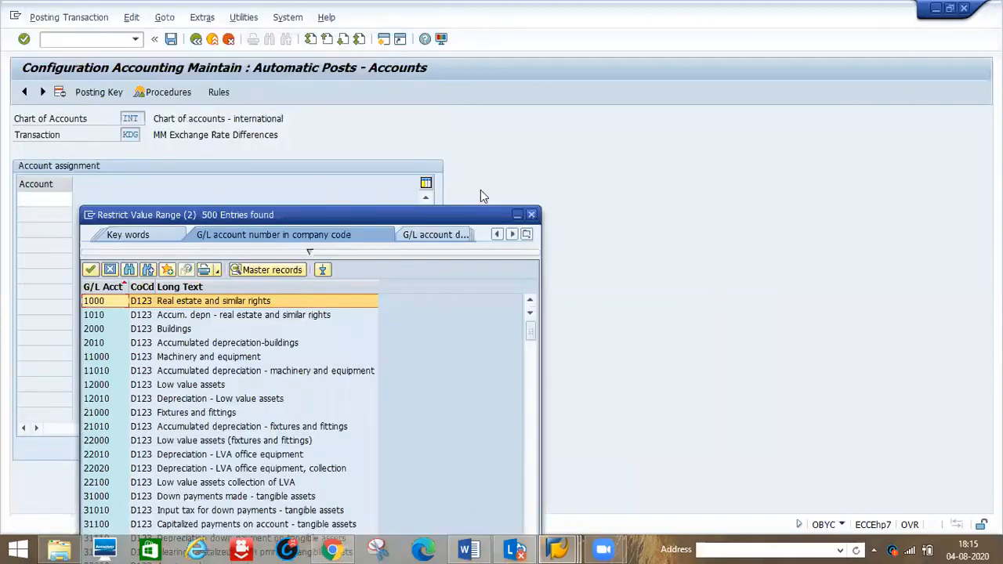
left_click(531, 215)
left_click(196, 41)
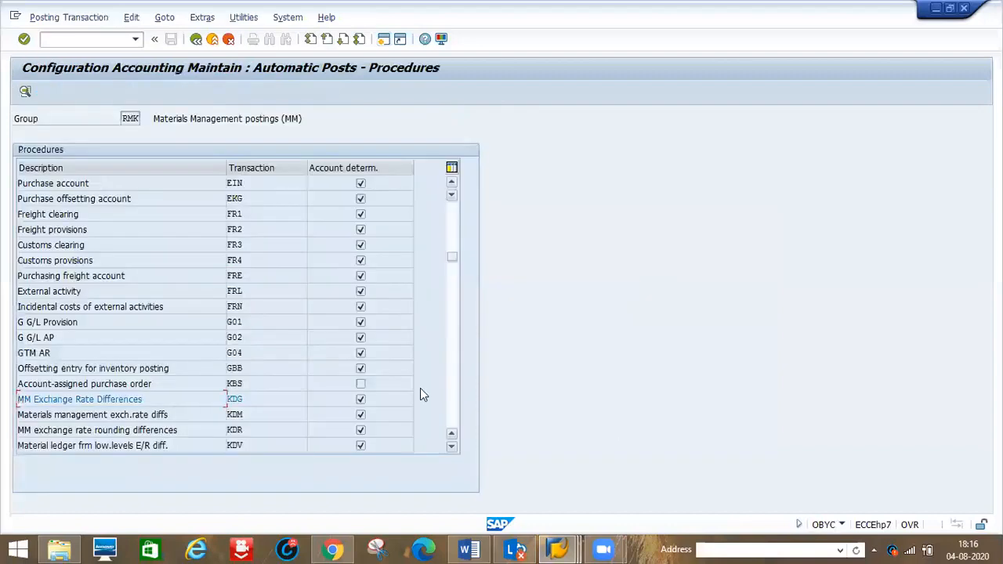
- Scroll down the procedures and open the WRX GR/IR clearing account assignment
left_click(452, 421)
left_click(451, 421)
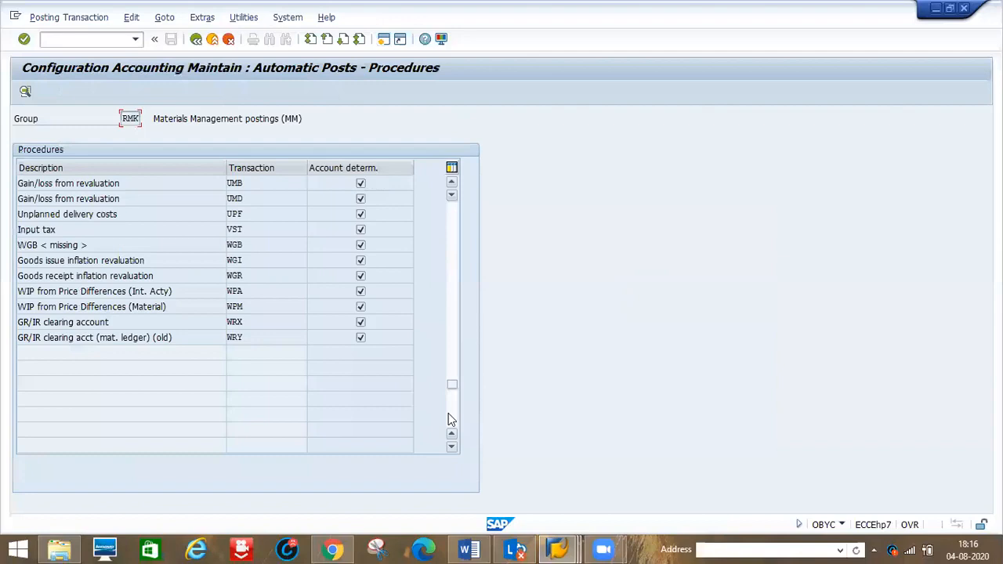
double_click(235, 322)
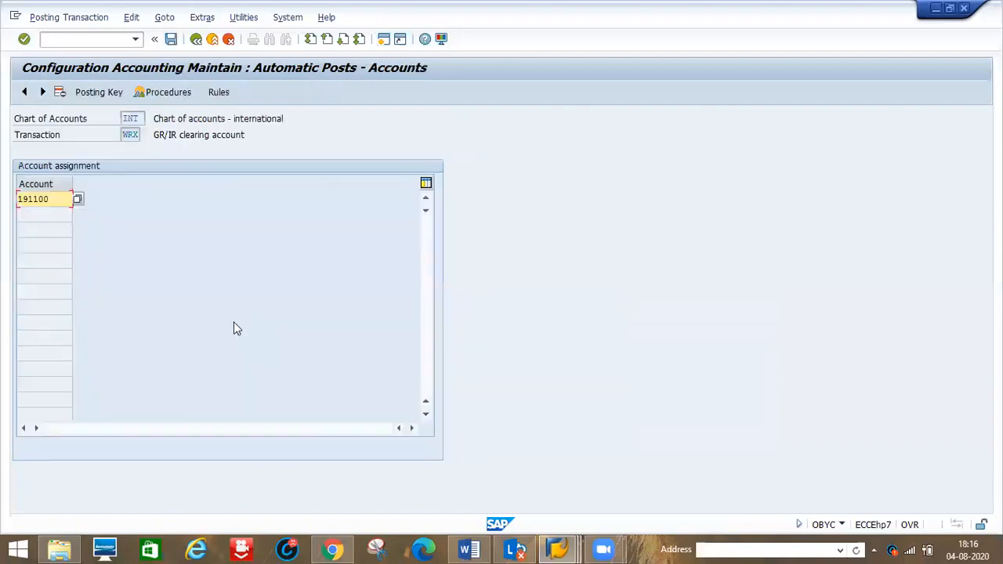
- Open a new session and start transaction FS00 to maintain G/L accounts centrally
left_click(41, 203)
left_click(385, 45)
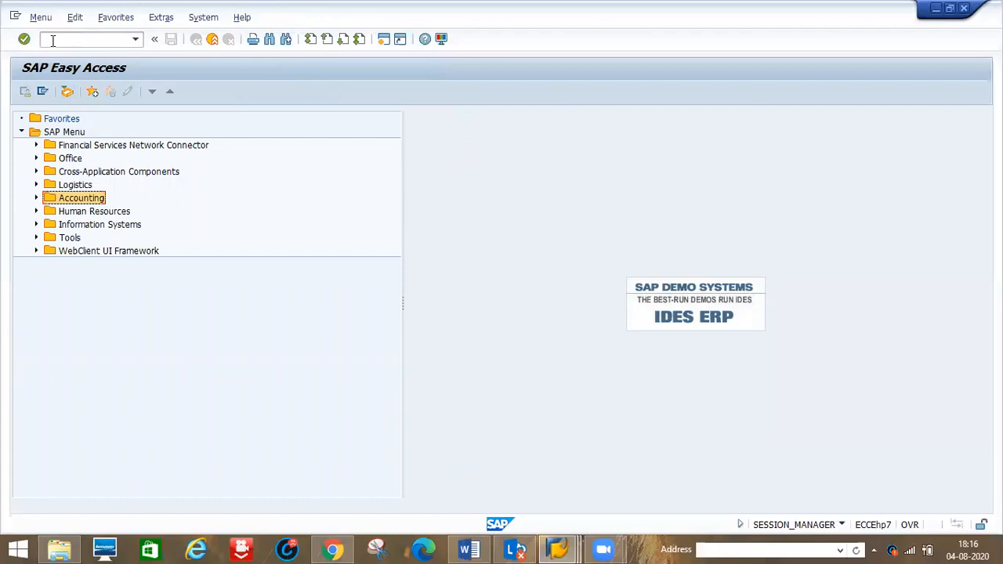
left_click(52, 40)
type("fs00")
key("Return")
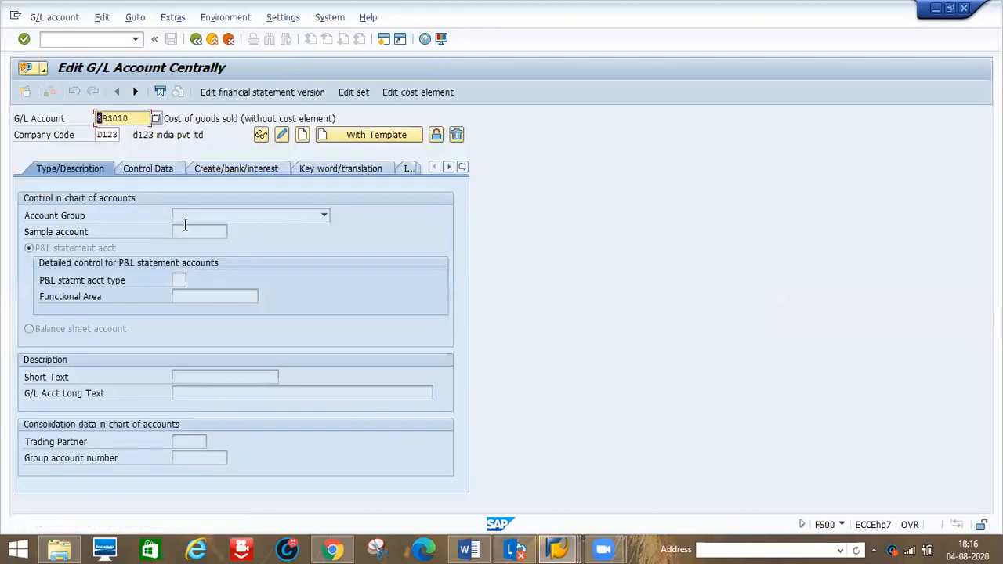
- Search the G/L account value help for account 191 in company code D123, then close the search
left_click(155, 120)
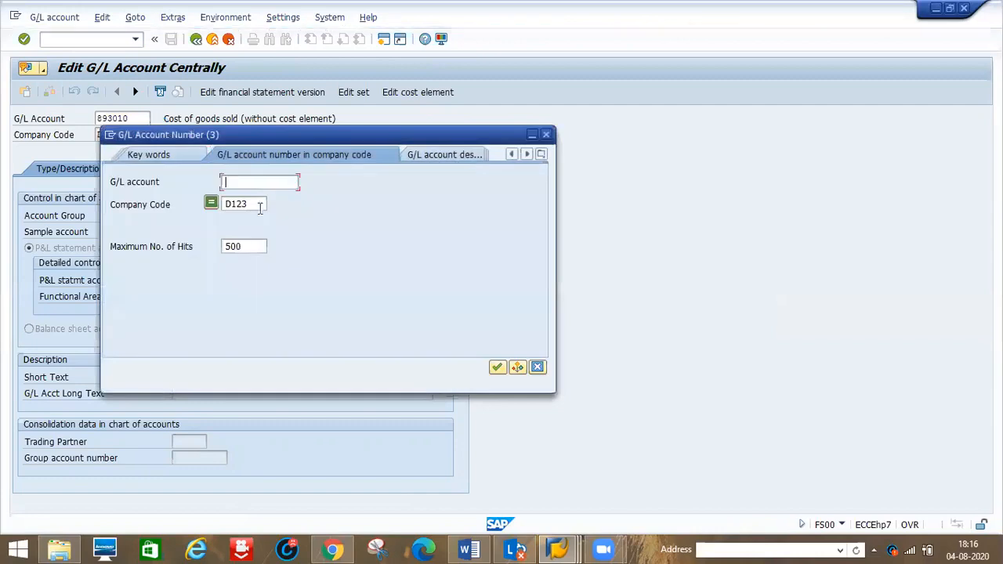
type("191100")
double_click(253, 183)
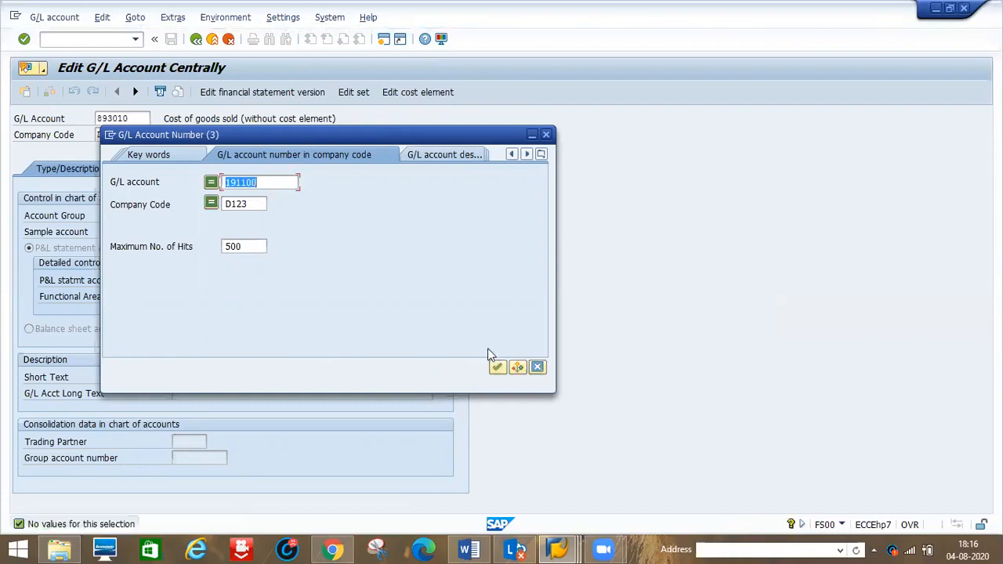
left_click(497, 368)
left_click(546, 135)
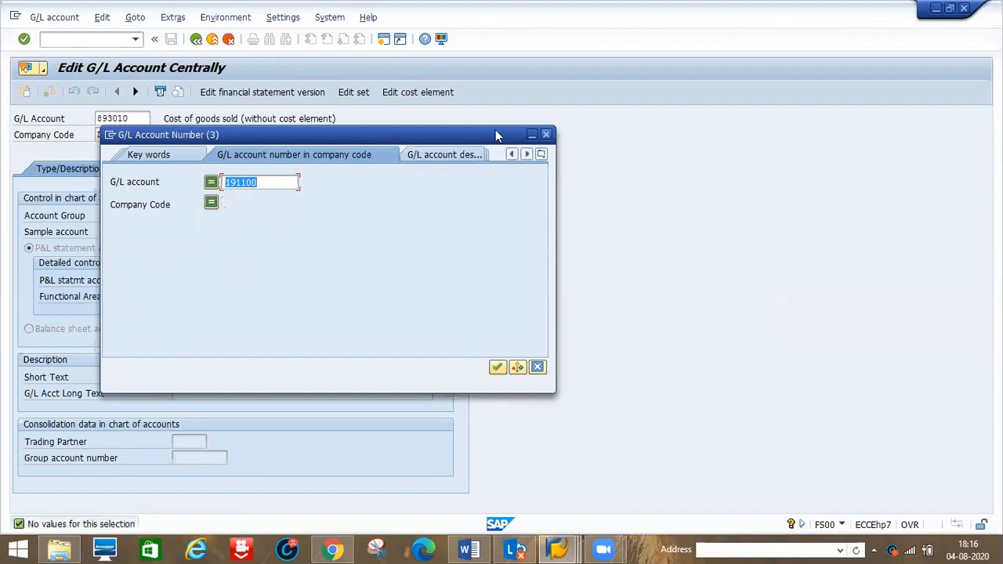
left_click(43, 71)
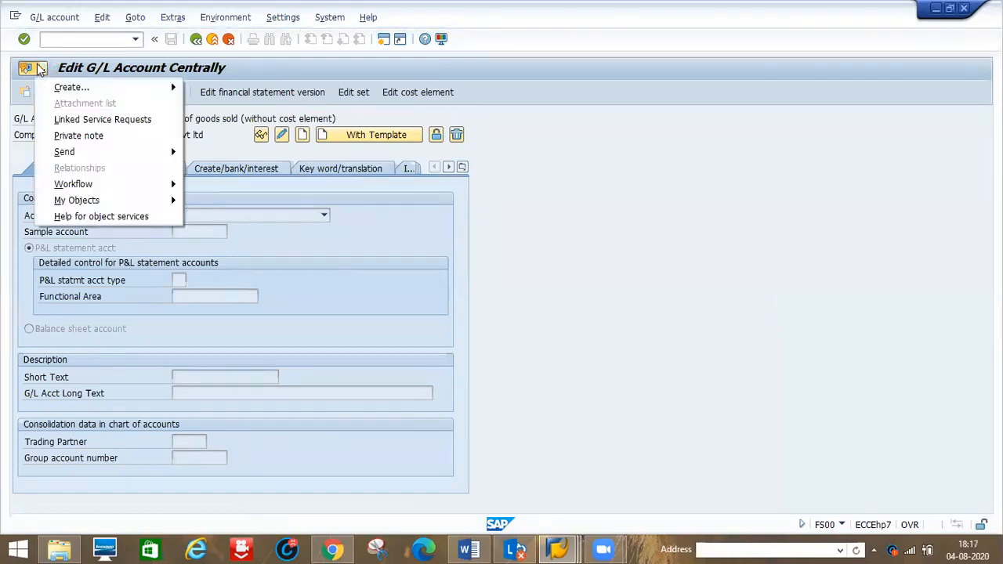
left_click(538, 249)
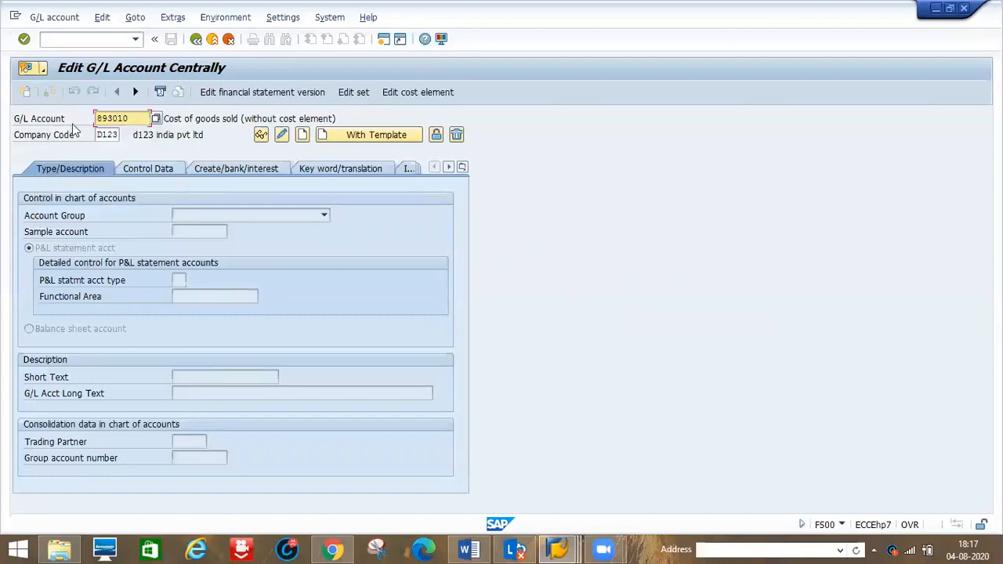
left_click(24, 69)
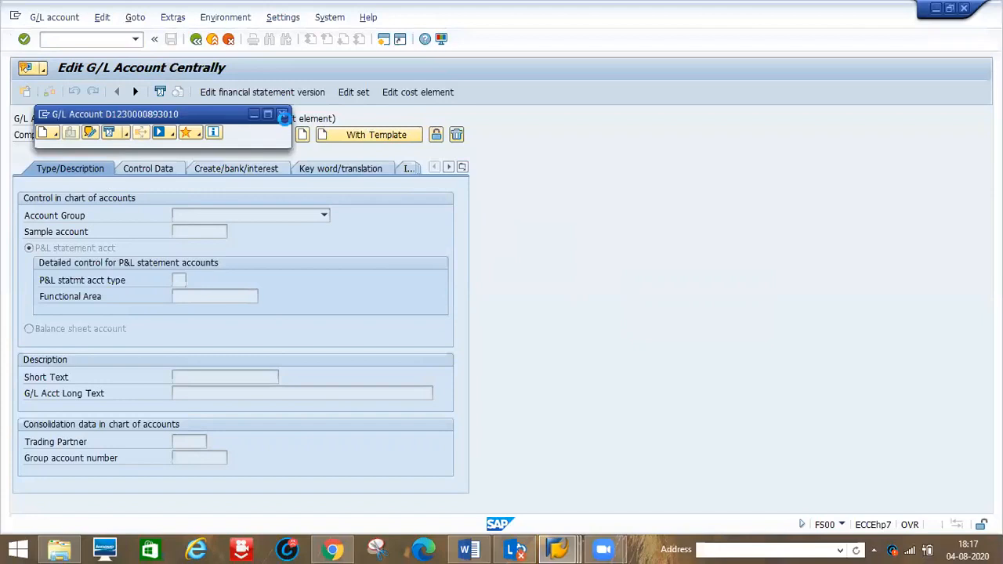
left_click(283, 116)
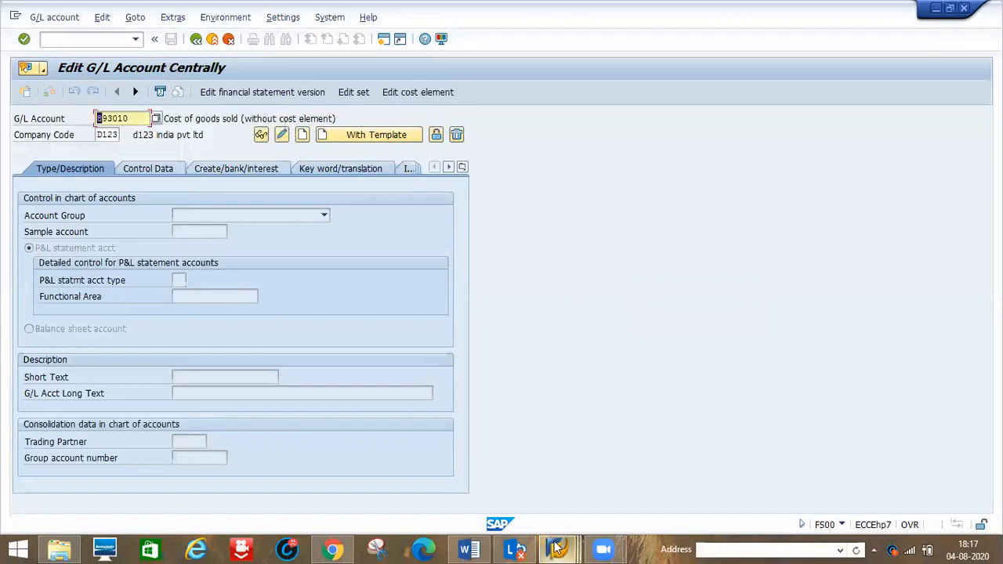
- Check the accounting document's GR/IR account and display G/L account 191100 for company code D123
mouse_move(556, 546)
left_click(465, 483)
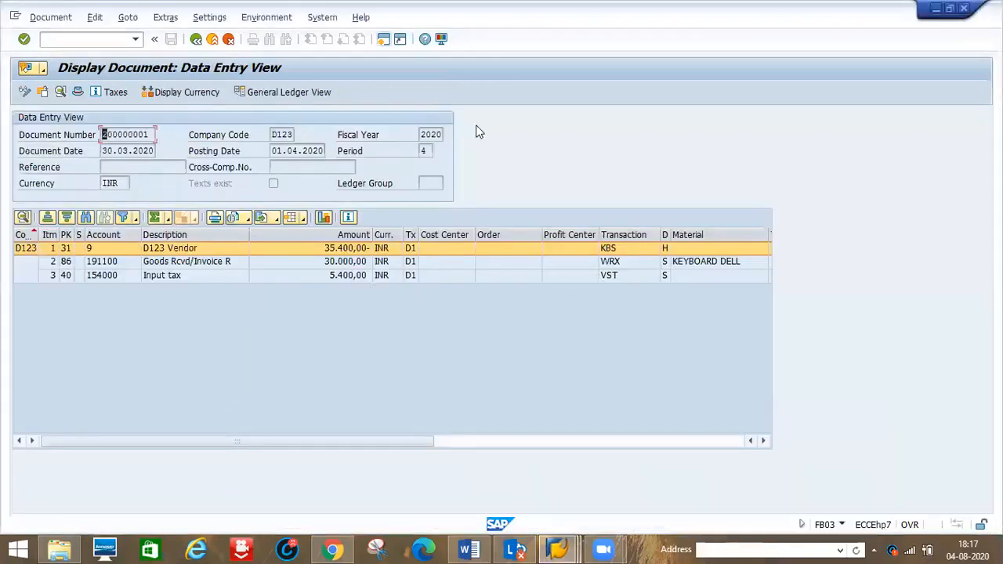
key("alt+Tab")
key("Delete")
key("Delete")
key("Delete")
key("Delete")
key("Delete")
key("Delete")
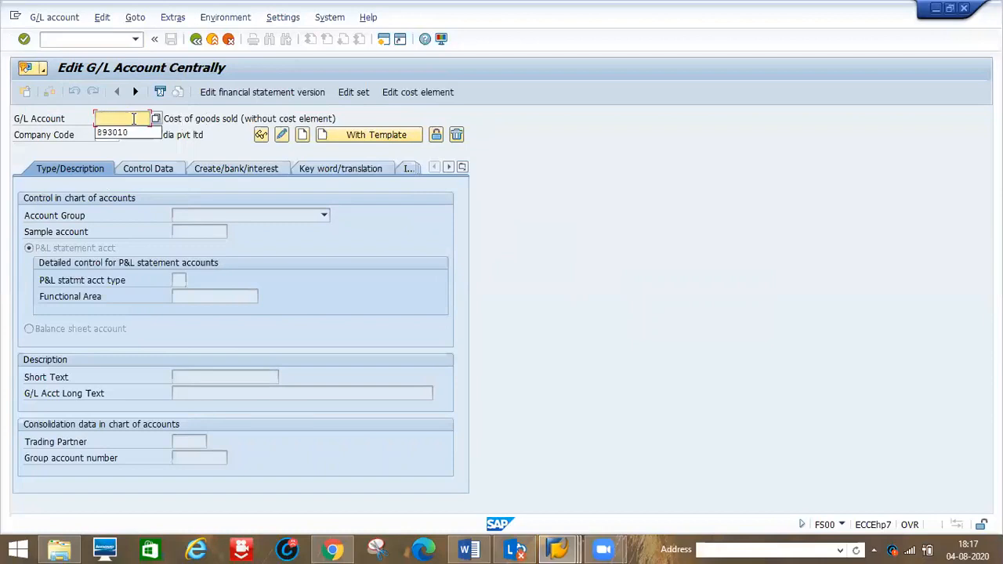
type("1911100")
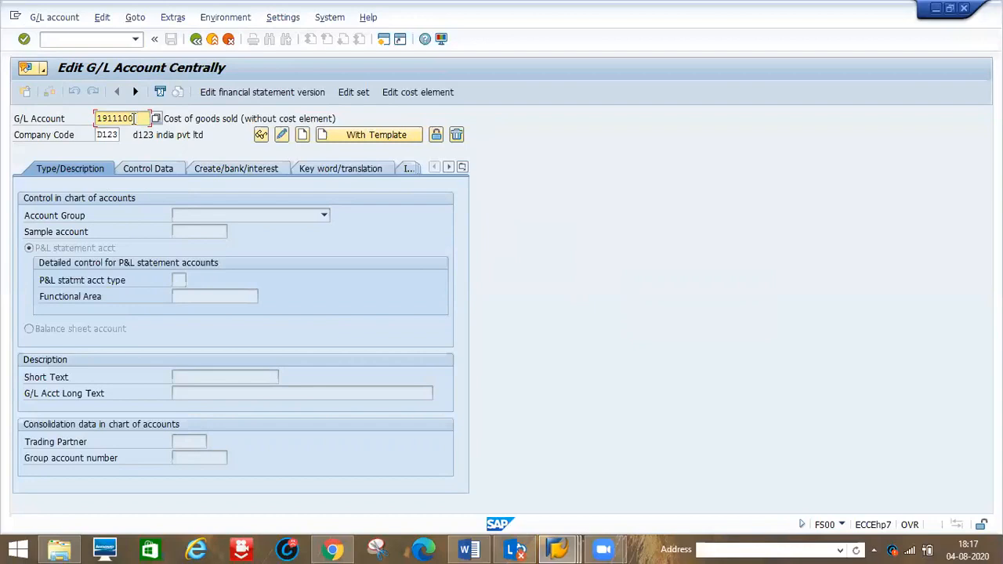
key("alt+Tab")
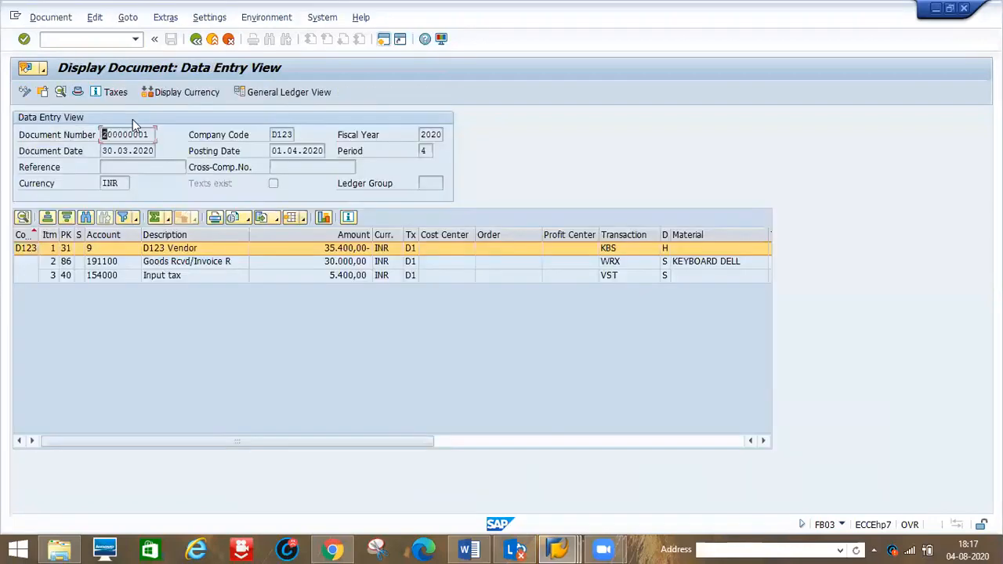
key("alt+Tab")
key("BackSpace")
key("BackSpace")
key("BackSpace")
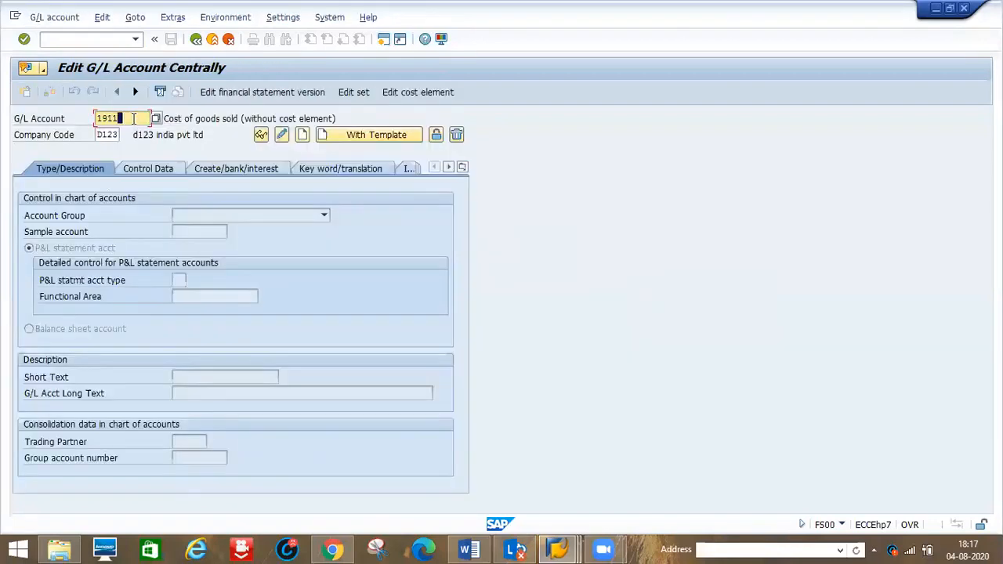
type("00")
key("Return")
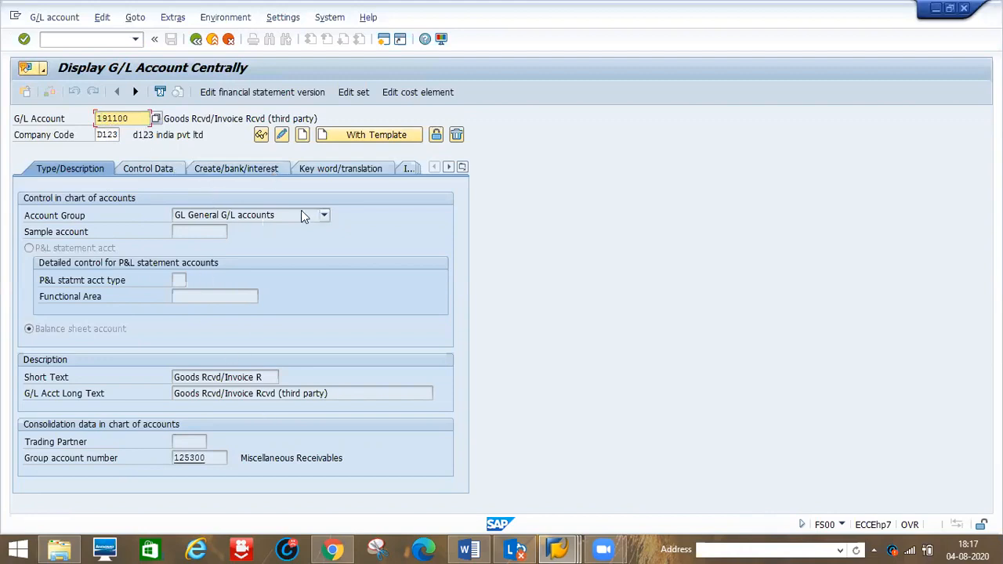
- Switch account 191100 to change mode and review its control data and field status group G045 options
left_click(159, 173)
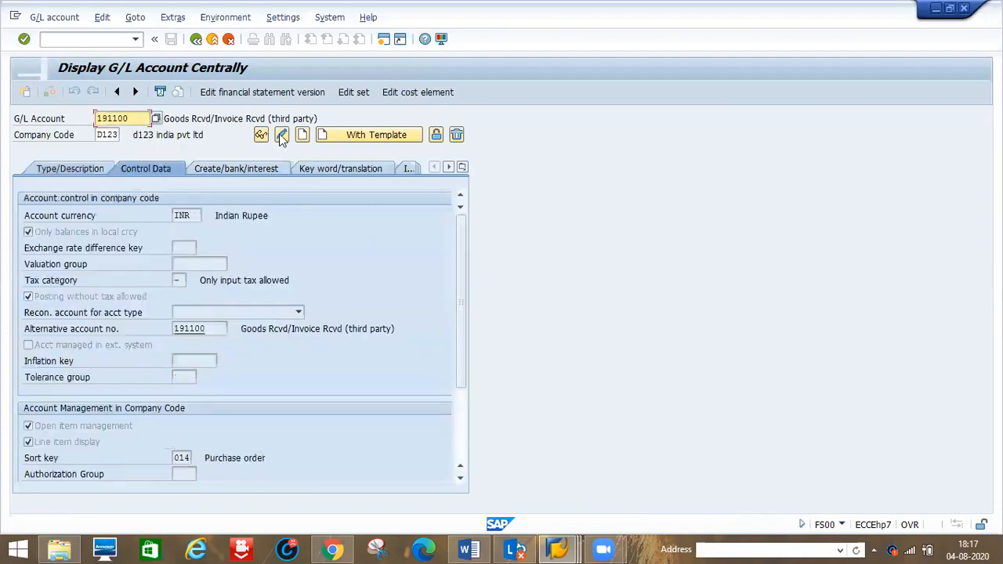
left_click(281, 135)
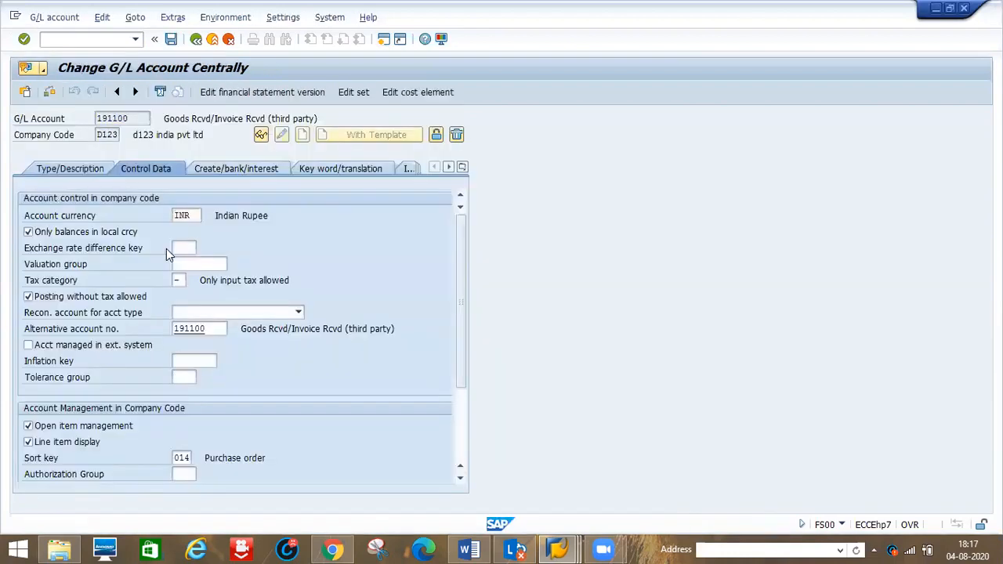
mouse_move(548, 546)
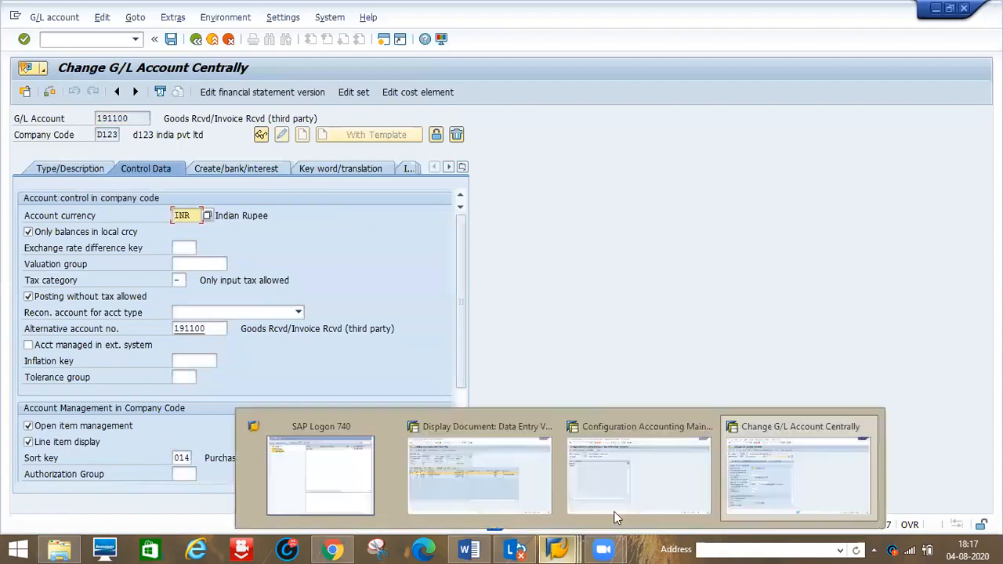
left_click(655, 490)
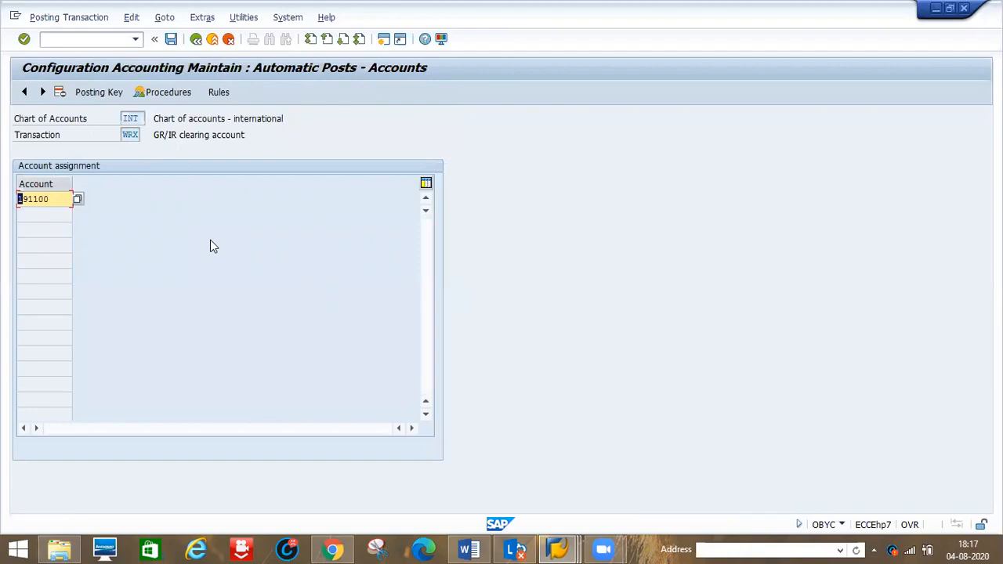
key("alt+Tab")
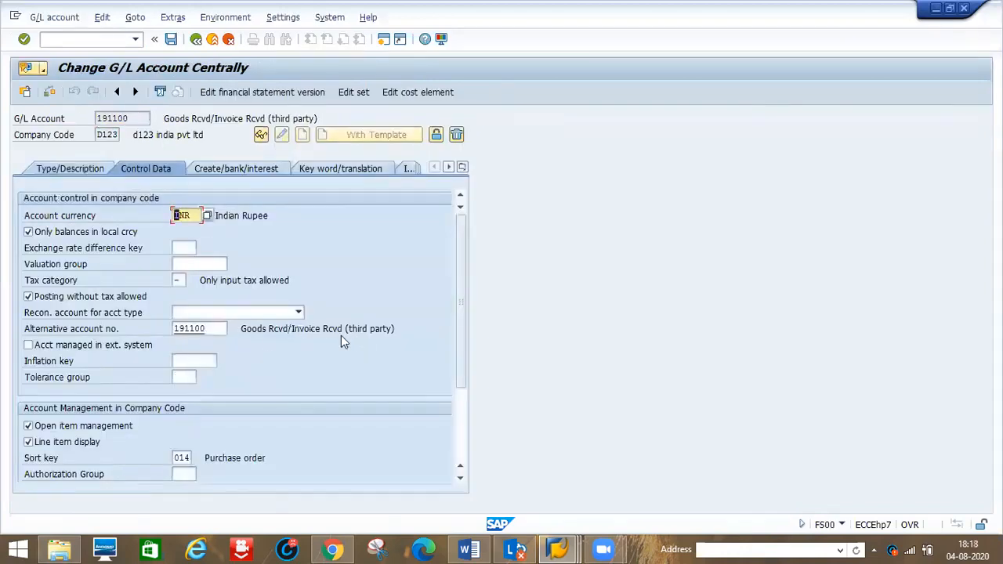
left_click_drag(459, 342, 463, 322)
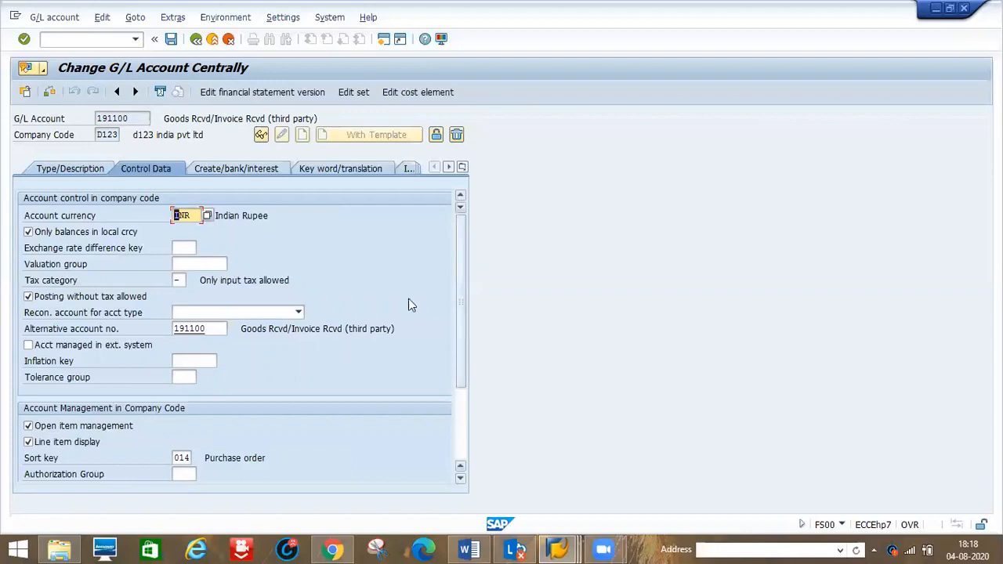
left_click(227, 174)
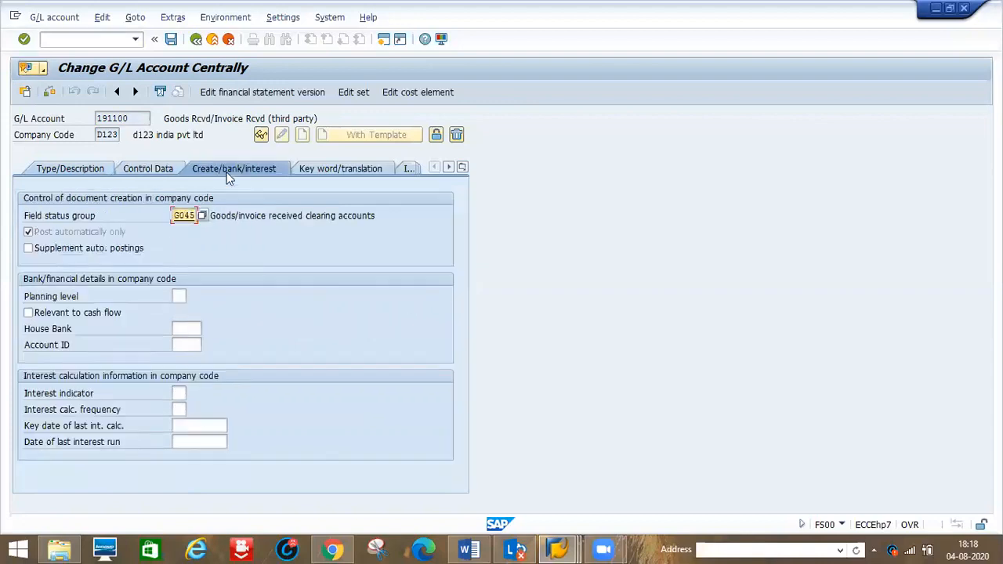
left_click(202, 216)
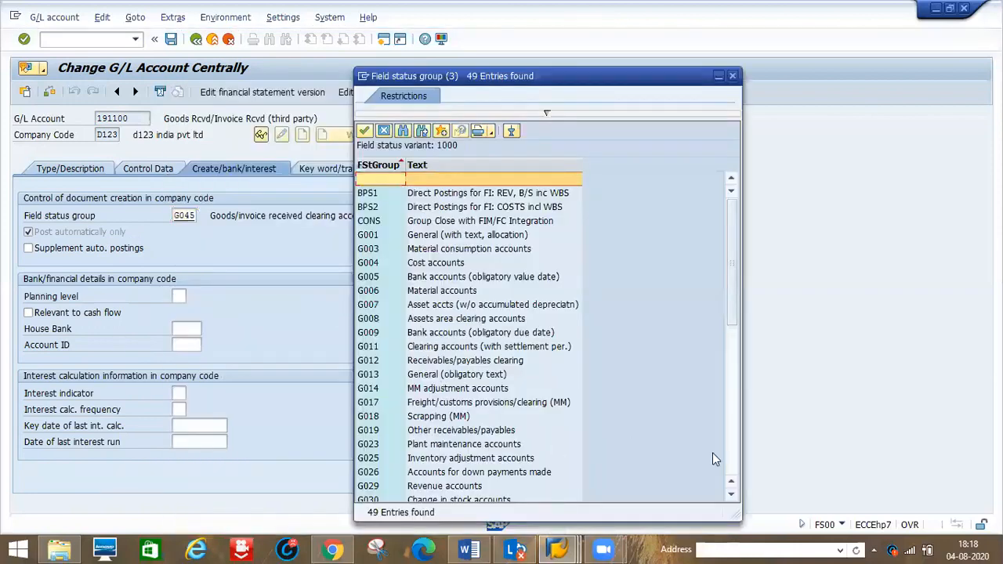
left_click(727, 465)
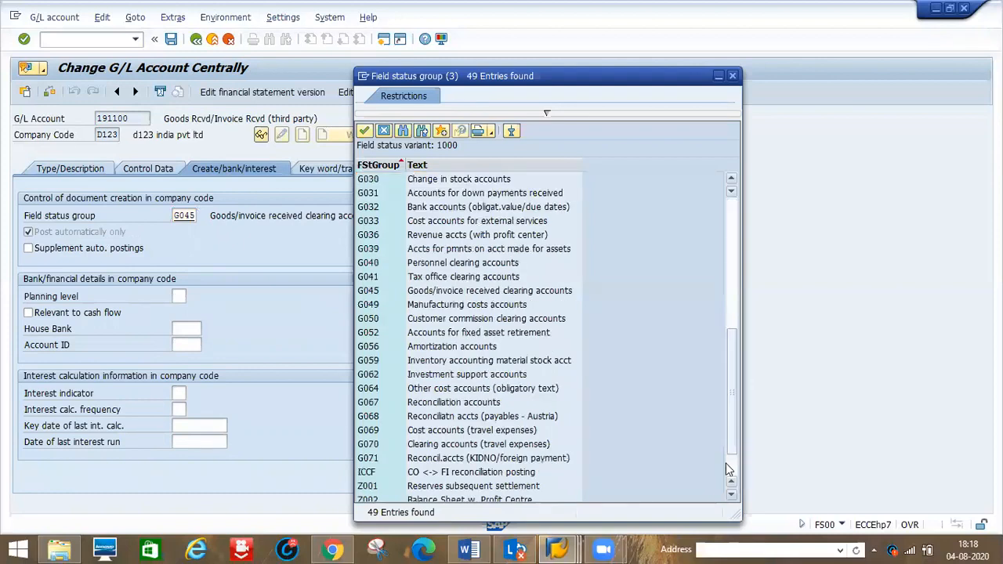
left_click(424, 291)
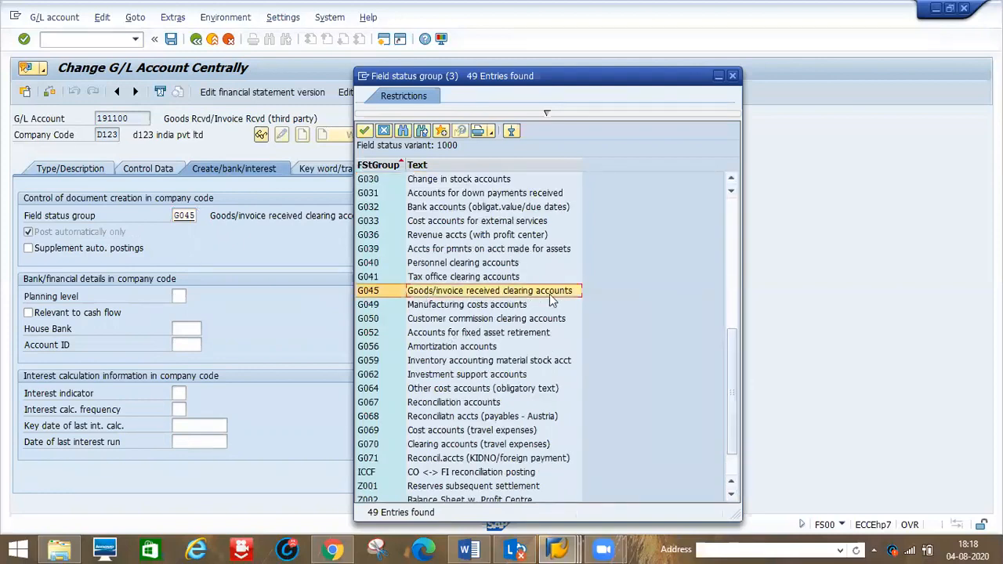
- Return to the OBYC procedures list and open the VST input tax transaction
key("alt+Tab")
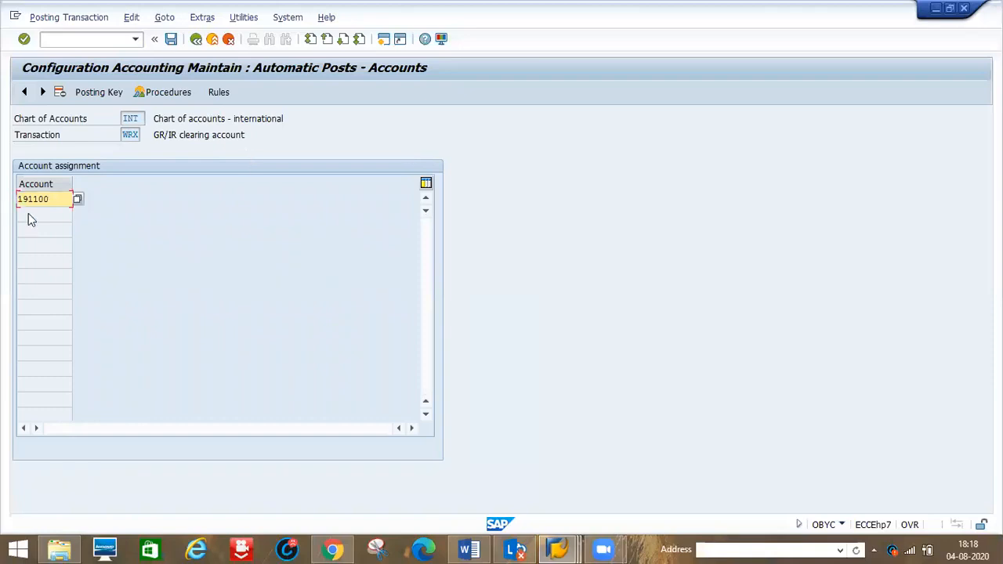
left_click(197, 39)
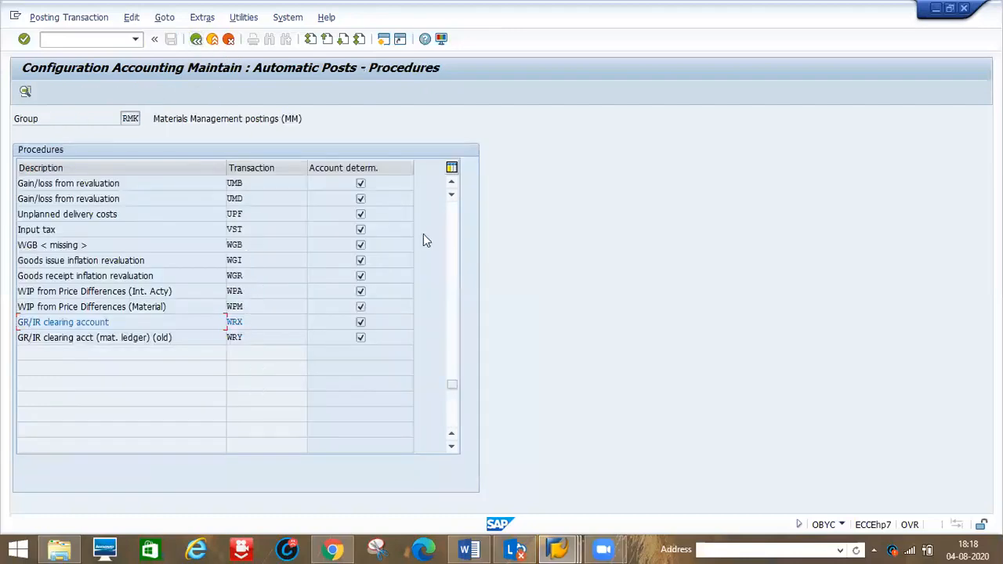
double_click(239, 229)
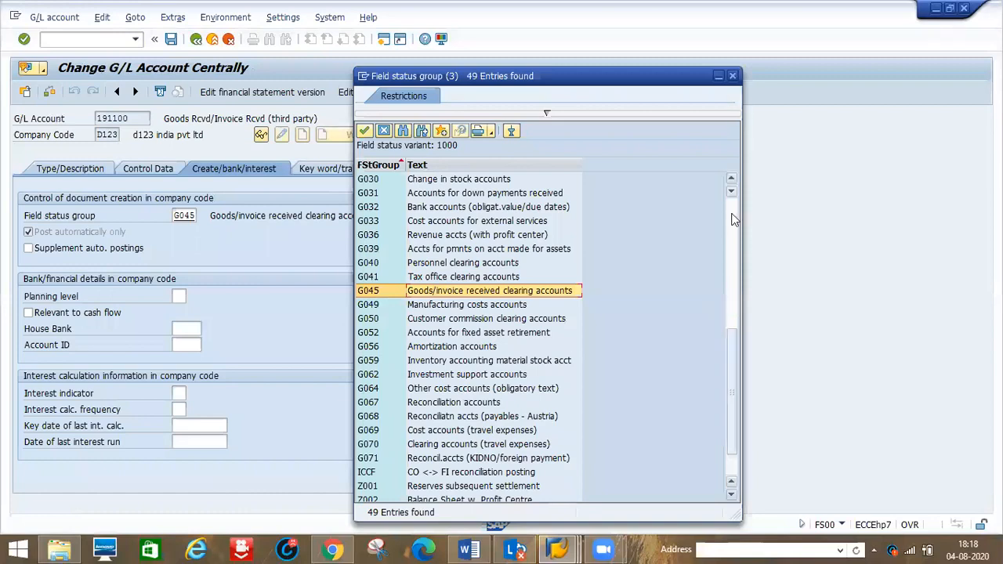
- Close the field status list and display G/L account 154000 for company code D123
left_click(733, 76)
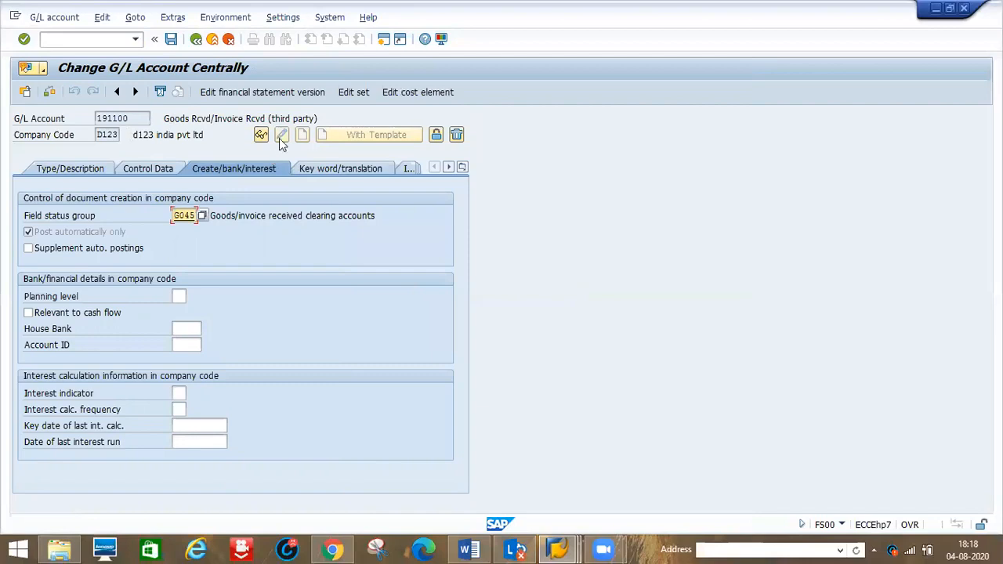
left_click(136, 116)
left_click(261, 135)
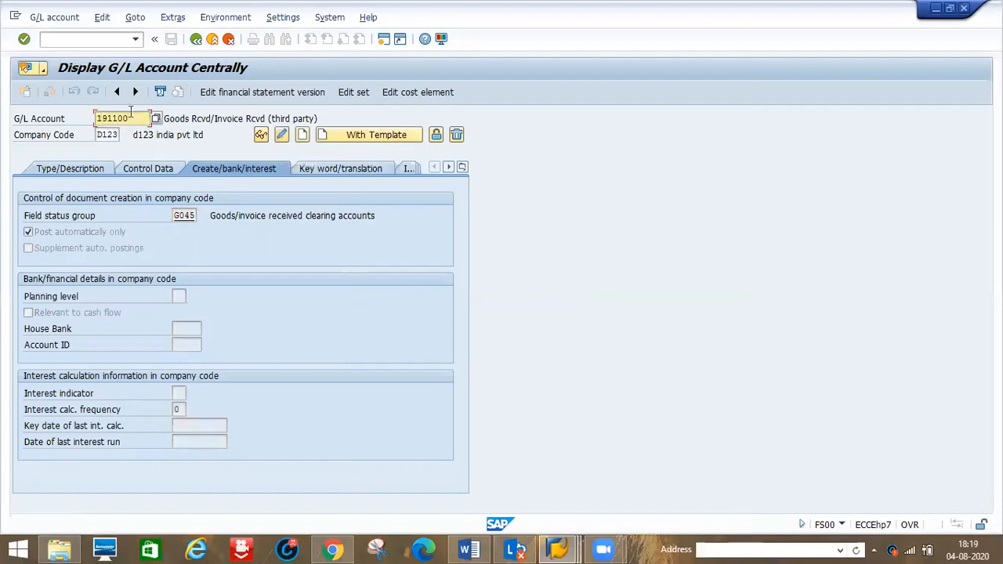
left_click(131, 118)
key("BackSpace")
key("BackSpace")
key("BackSpace")
key("BackSpace")
key("BackSpace")
key("BackSpace")
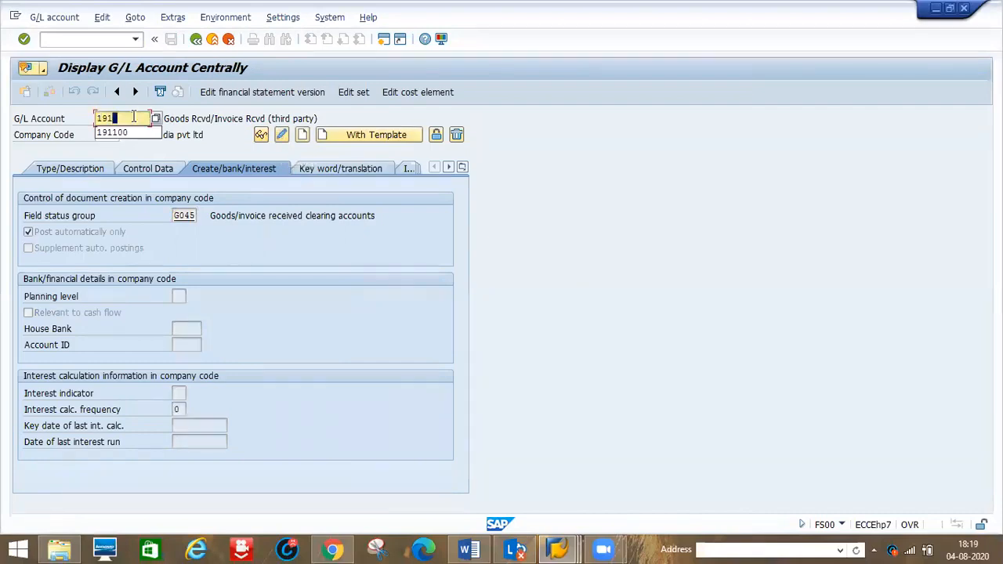
type("154000")
key("Return")
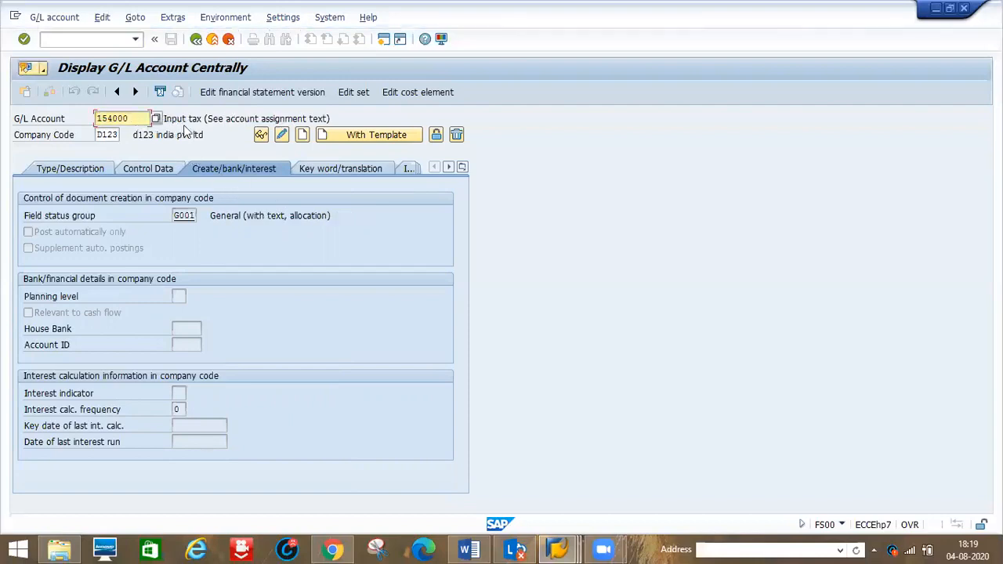
- Open account 154000 in change mode and review its control data and document creation settings
left_click(280, 135)
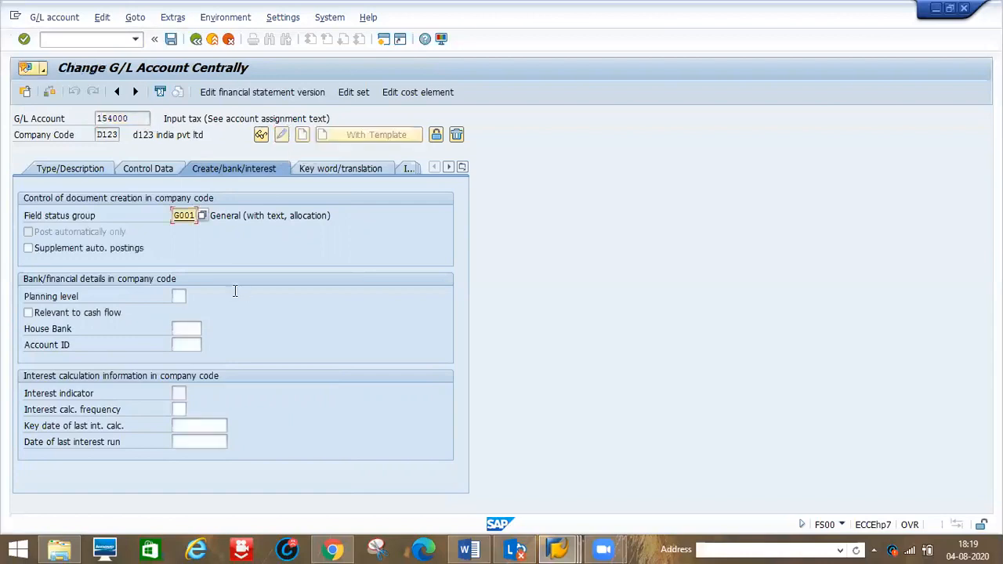
left_click(147, 170)
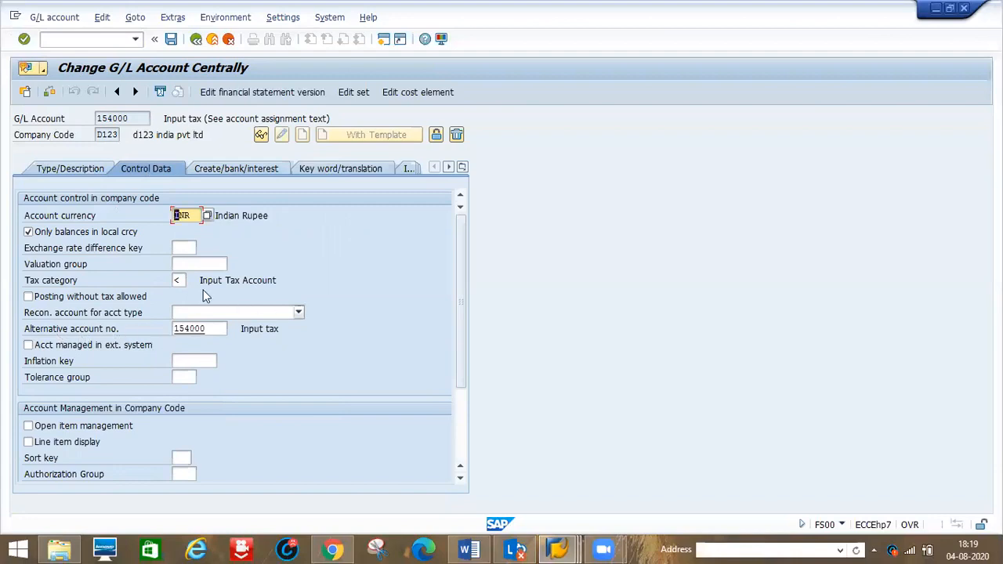
left_click(223, 166)
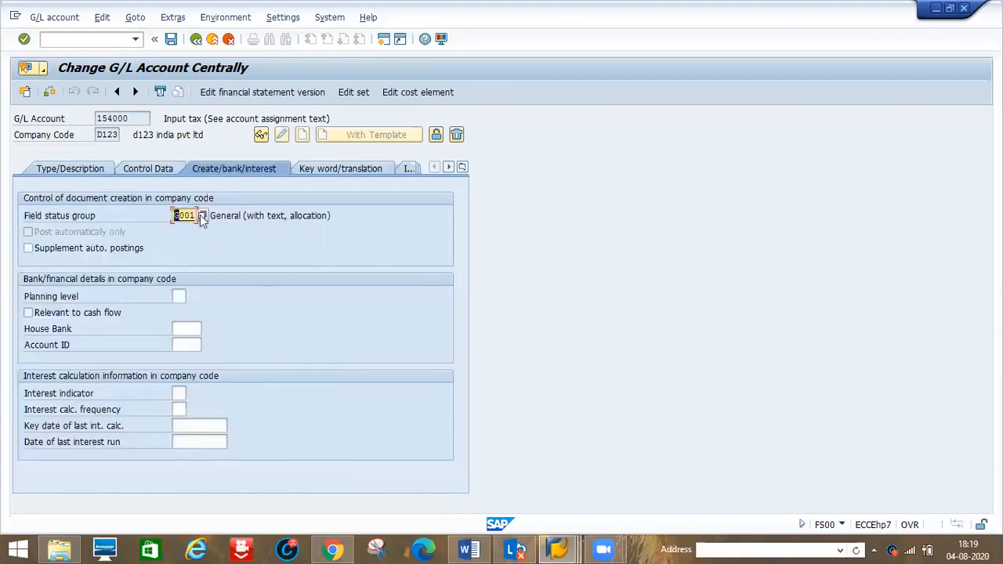
- Review the list of available field status groups for account 154000, then close it
left_click(57, 226)
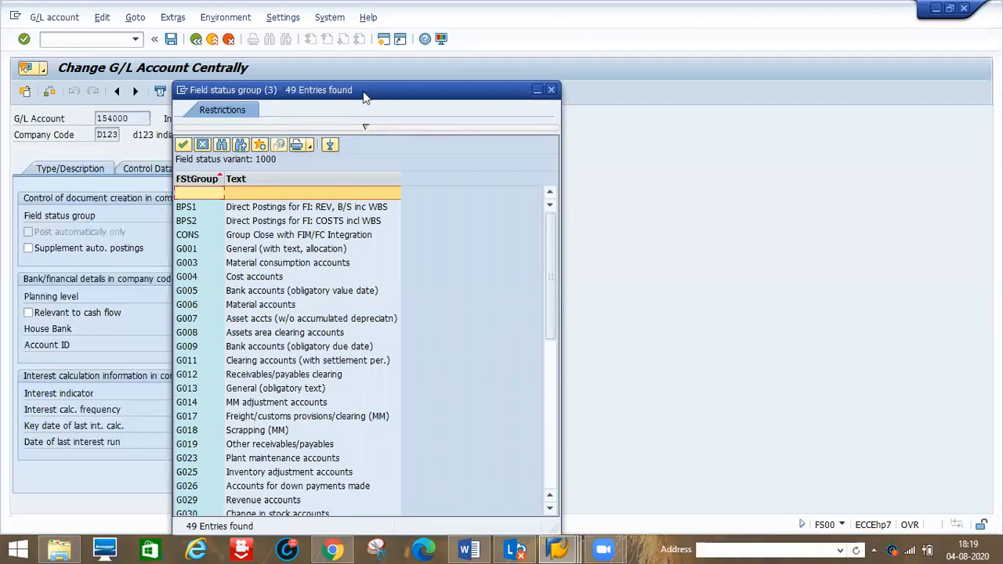
left_click_drag(362, 95, 541, 112)
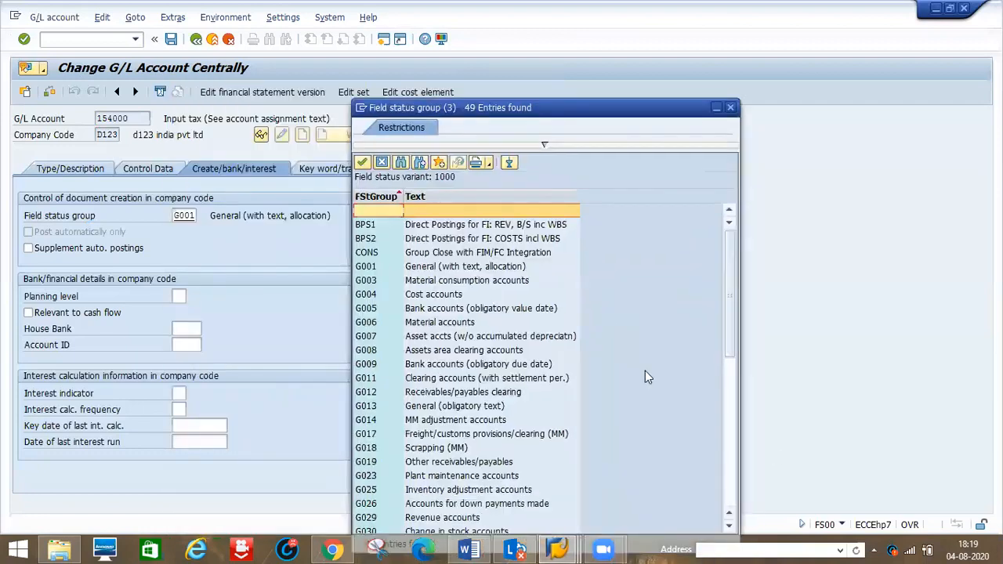
left_click(728, 465)
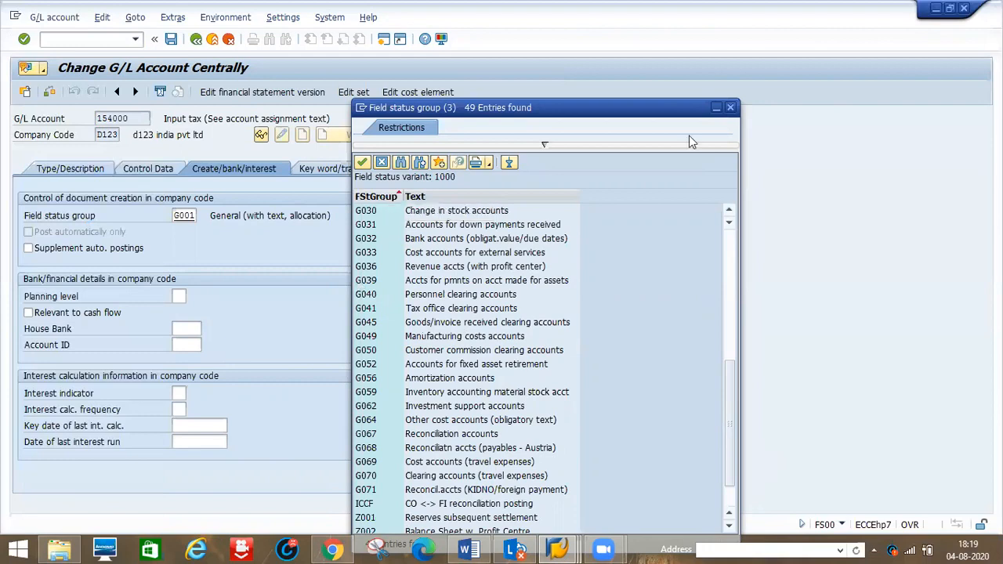
left_click(729, 107)
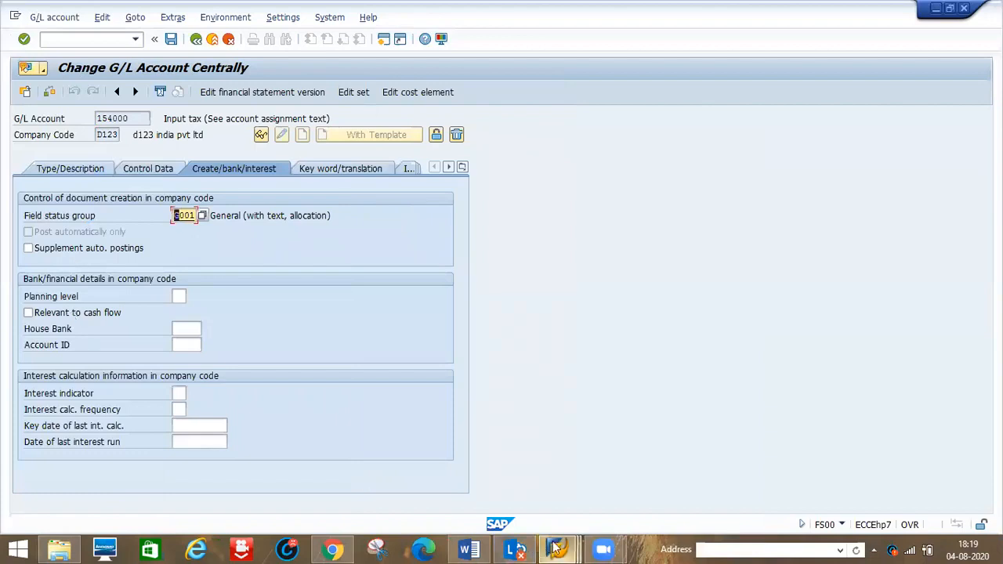
- Return to the OBYC procedures list and open the BSX inventory posting transaction
mouse_move(555, 547)
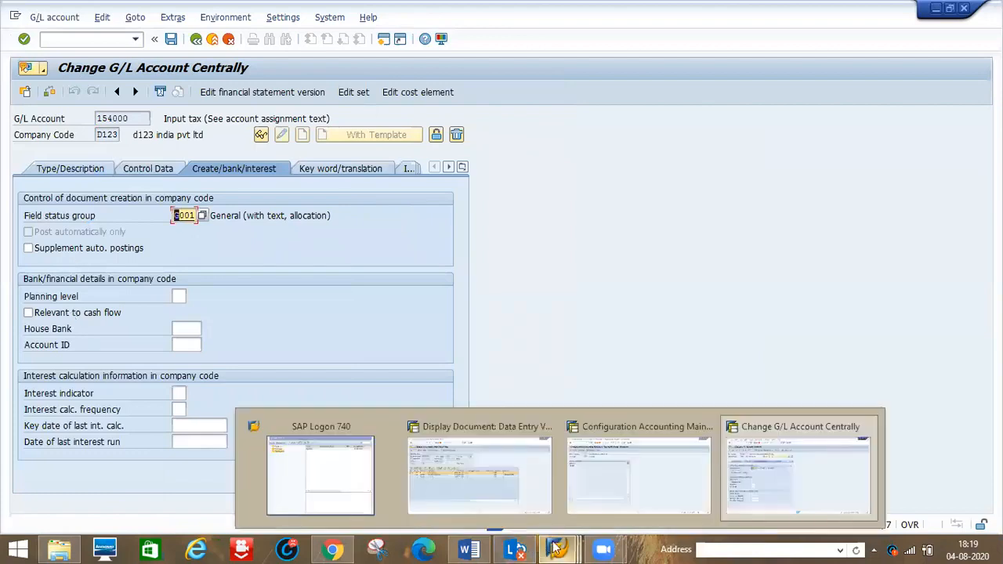
left_click(633, 500)
left_click(197, 43)
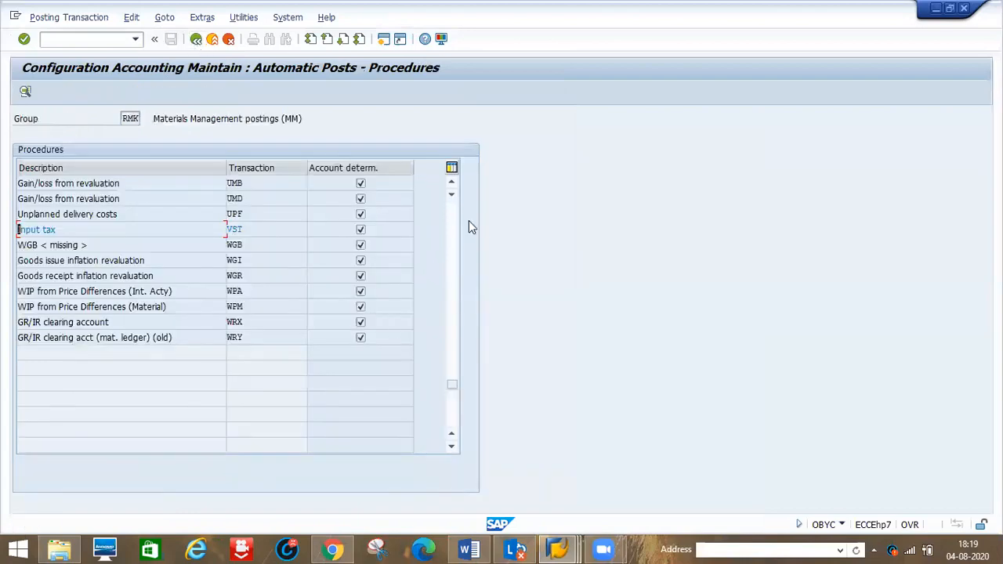
left_click(452, 220)
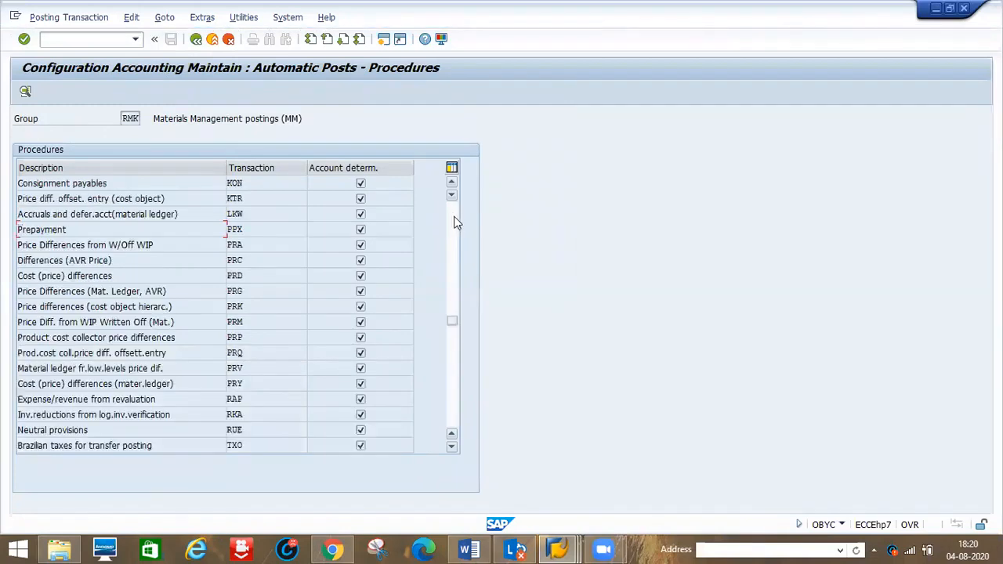
left_click(458, 222)
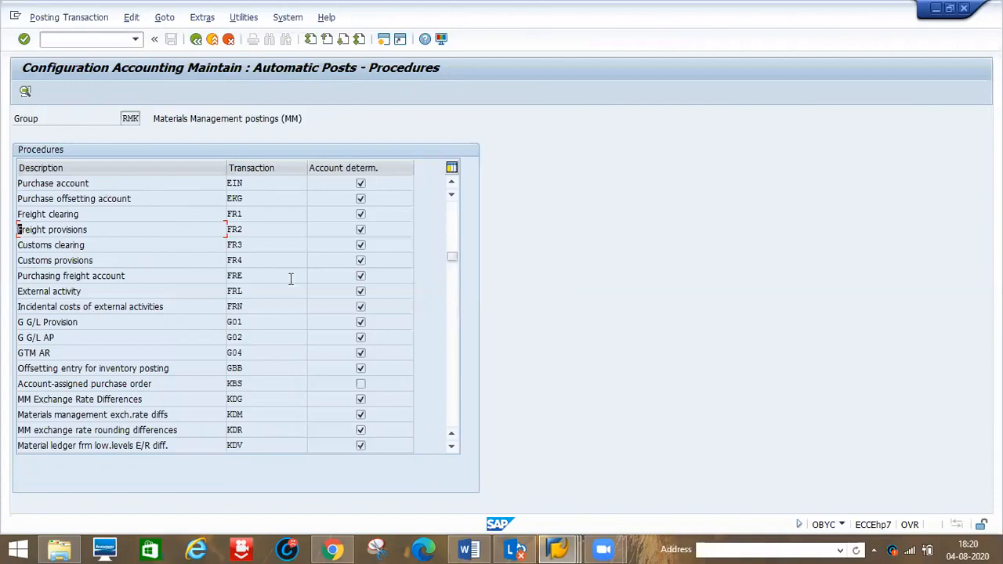
left_click(451, 217)
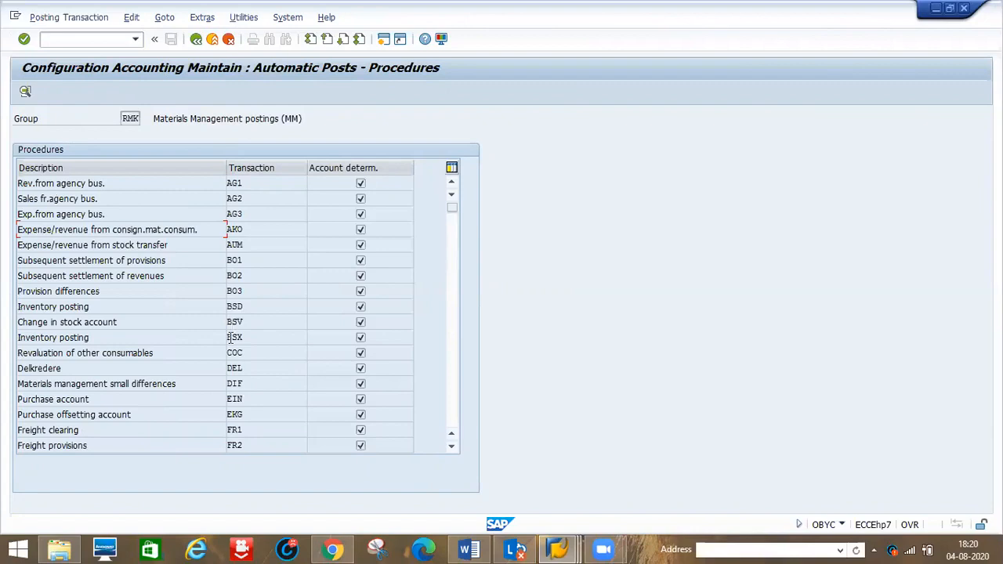
double_click(233, 337)
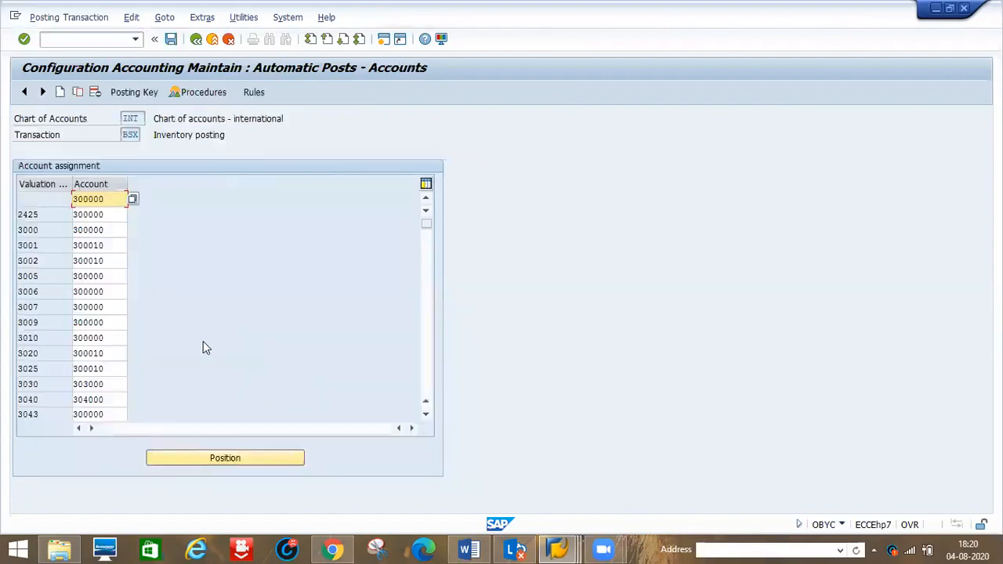
- Position the BSX account assignment list at valuation classes beginning with 79 and browse the entries
left_click(104, 230)
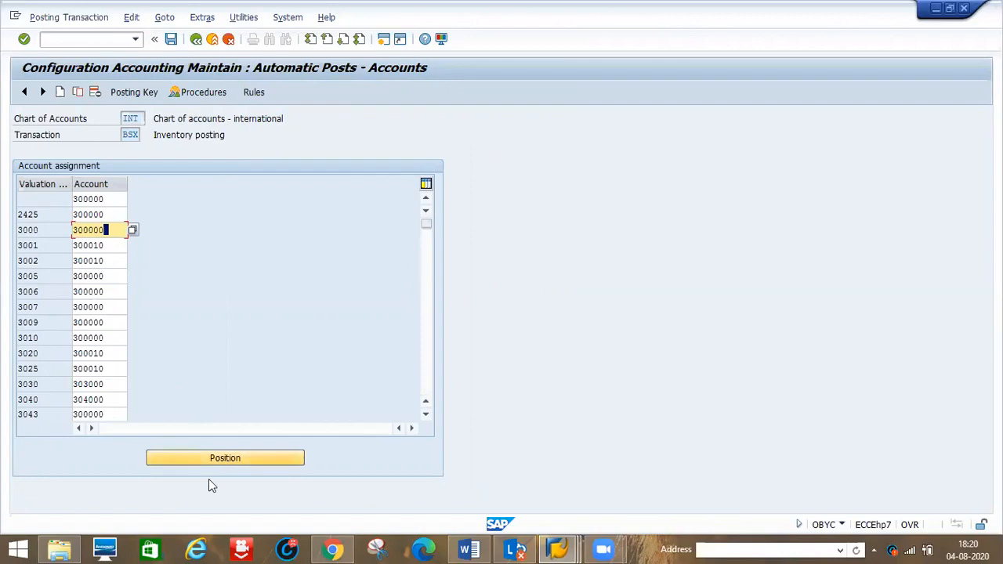
left_click(222, 460)
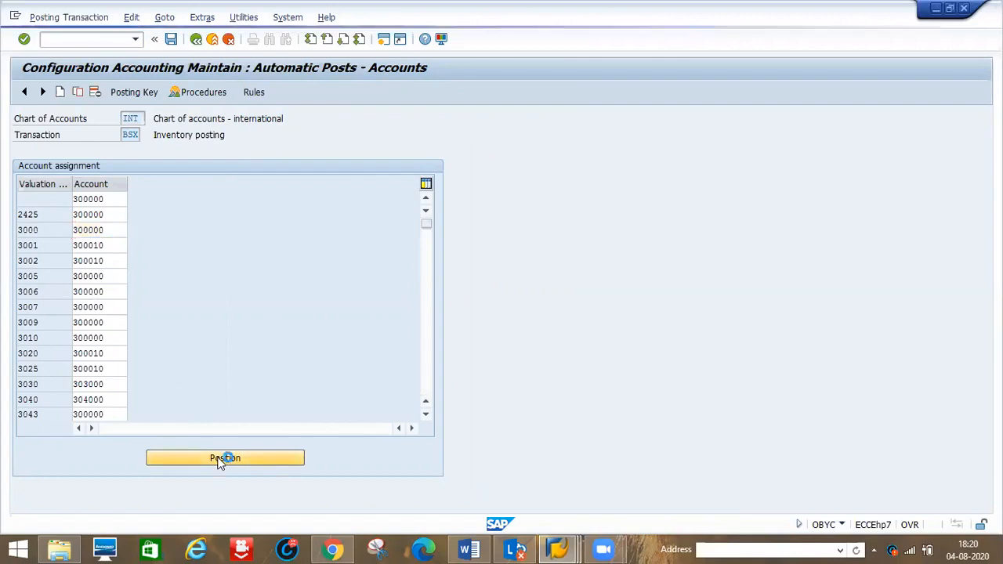
type("79")
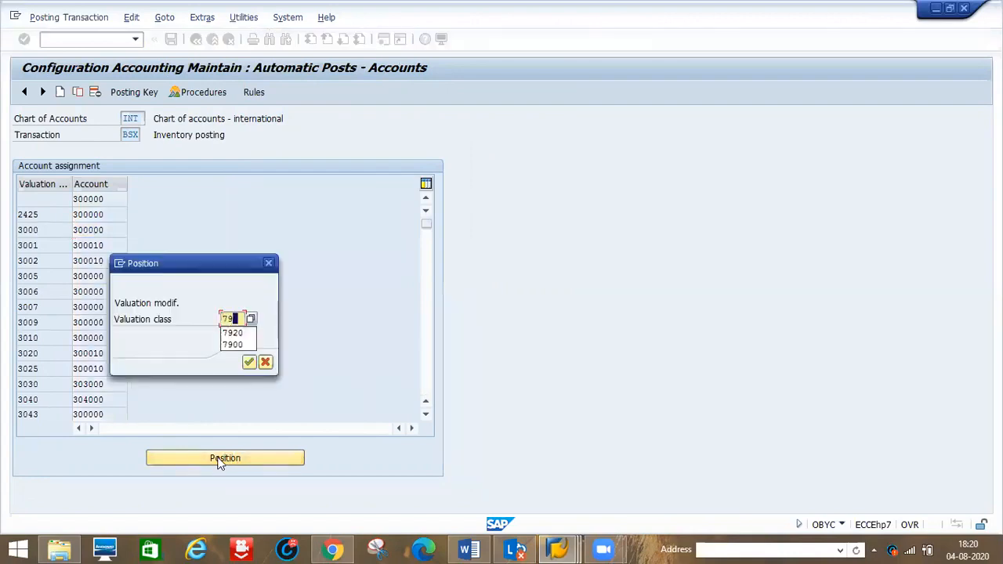
key("Down")
key("Return")
key("Return")
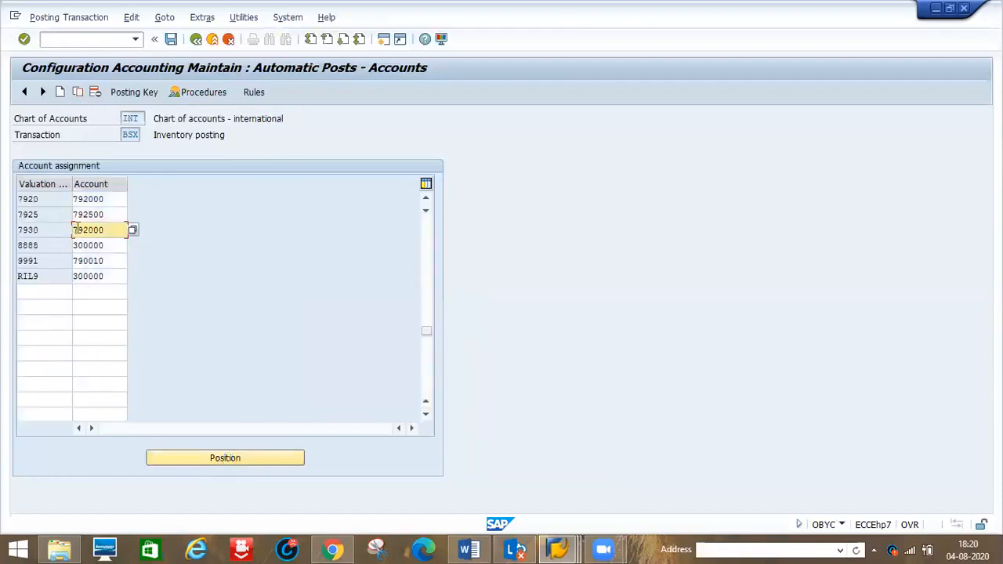
left_click(105, 199)
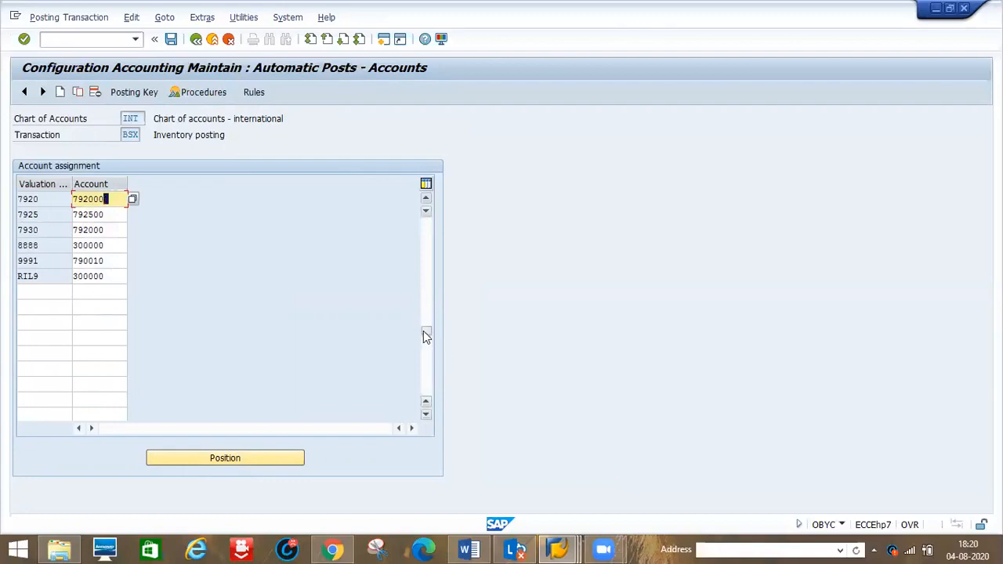
left_click_drag(424, 334, 424, 303)
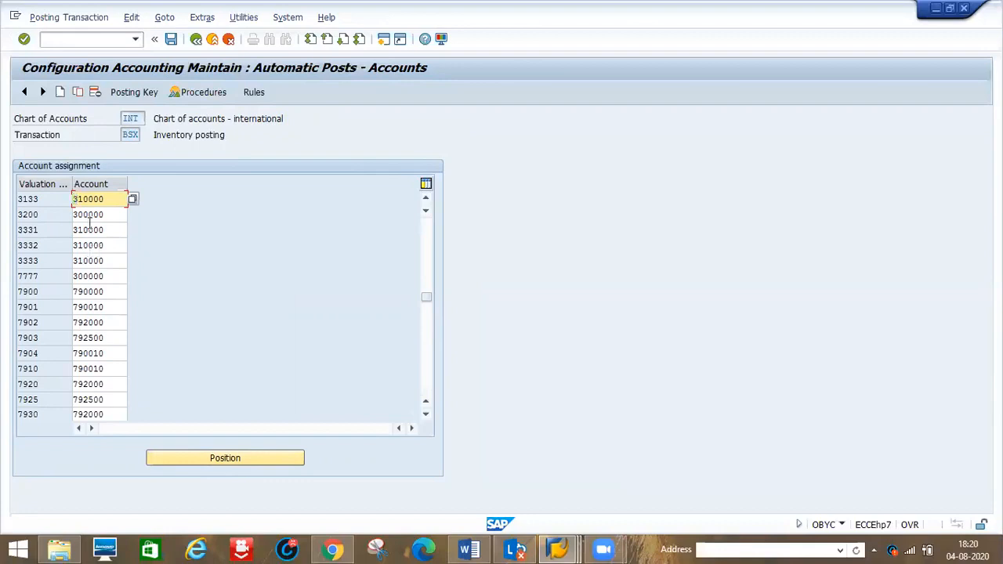
- Add a new BSX entry assigning valuation class 7788 to G/L account 300000
left_click(62, 92)
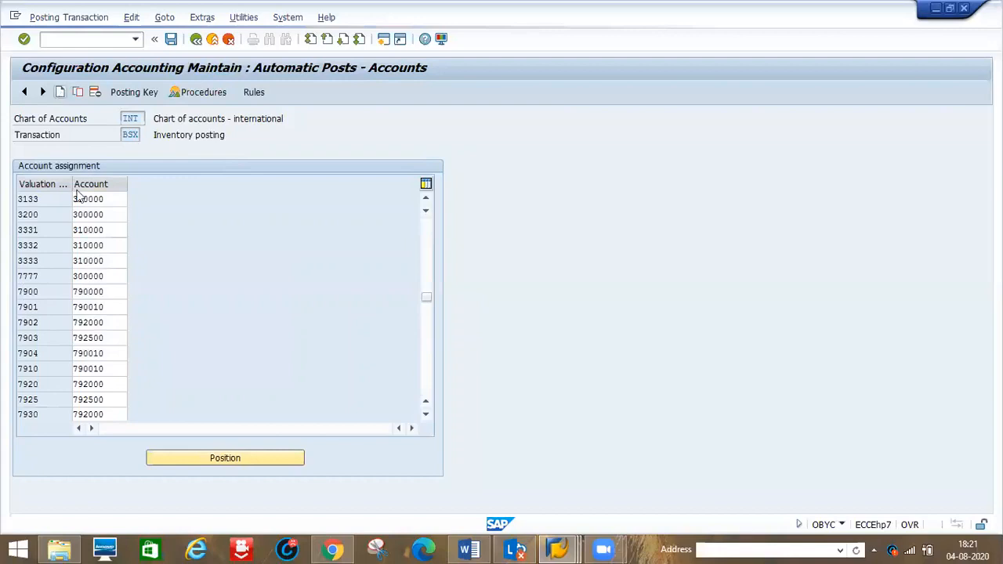
left_click(44, 208)
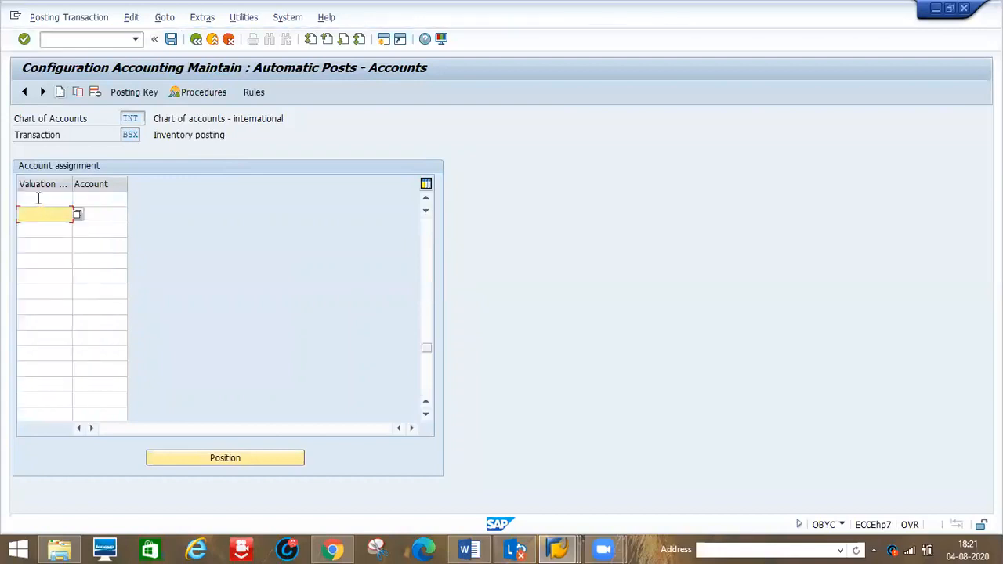
left_click(38, 198)
type("7788")
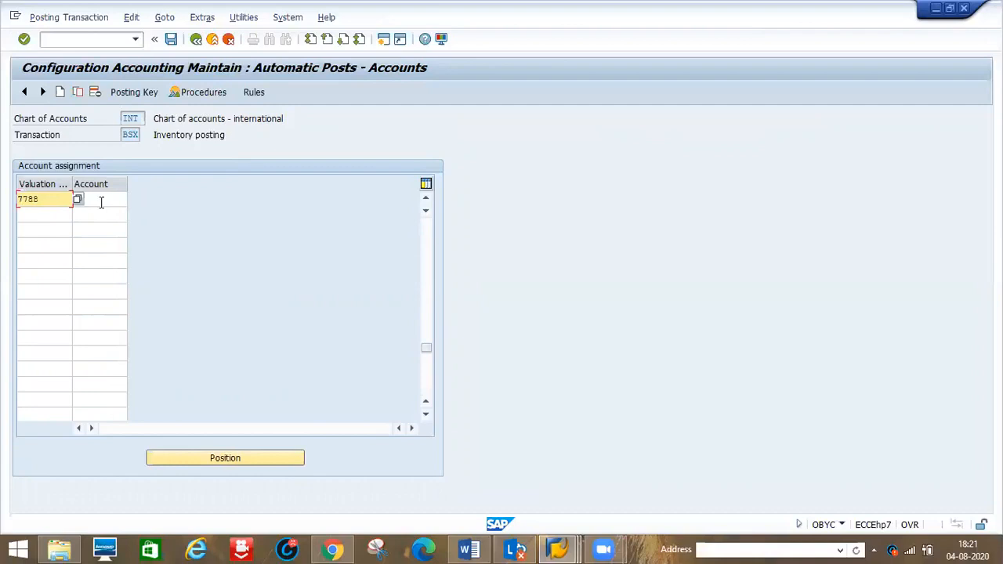
left_click(124, 199)
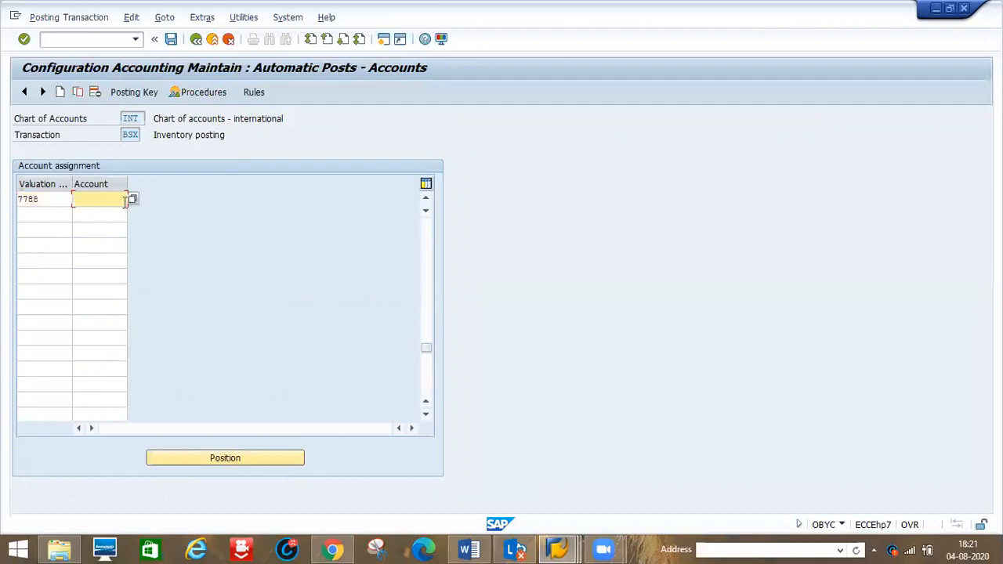
key("Return")
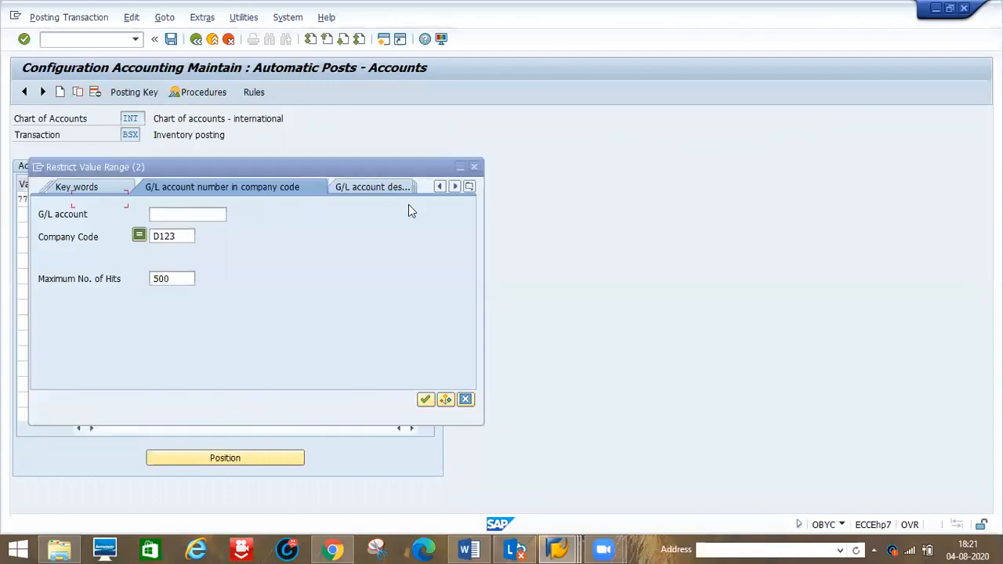
left_click(469, 187)
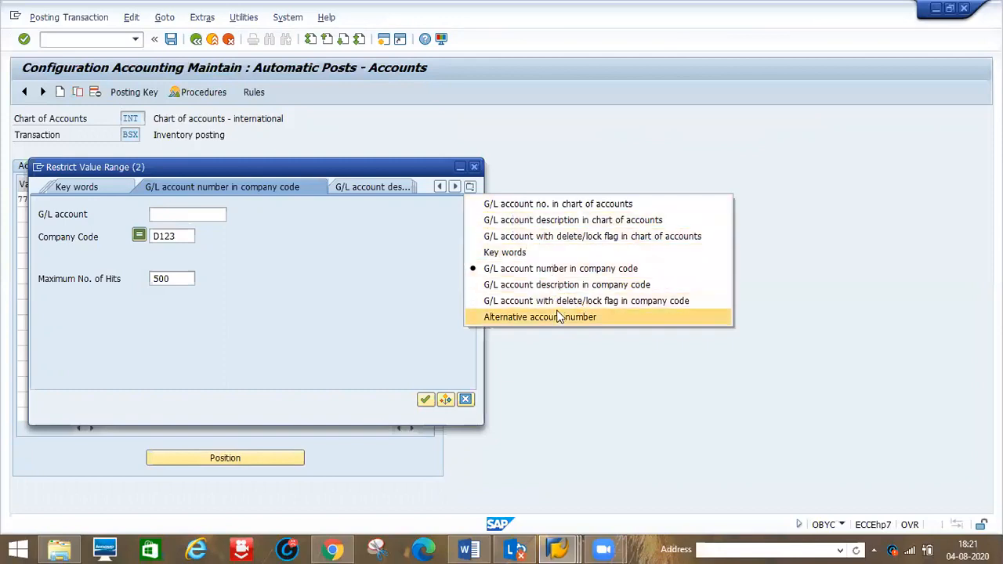
left_click(477, 167)
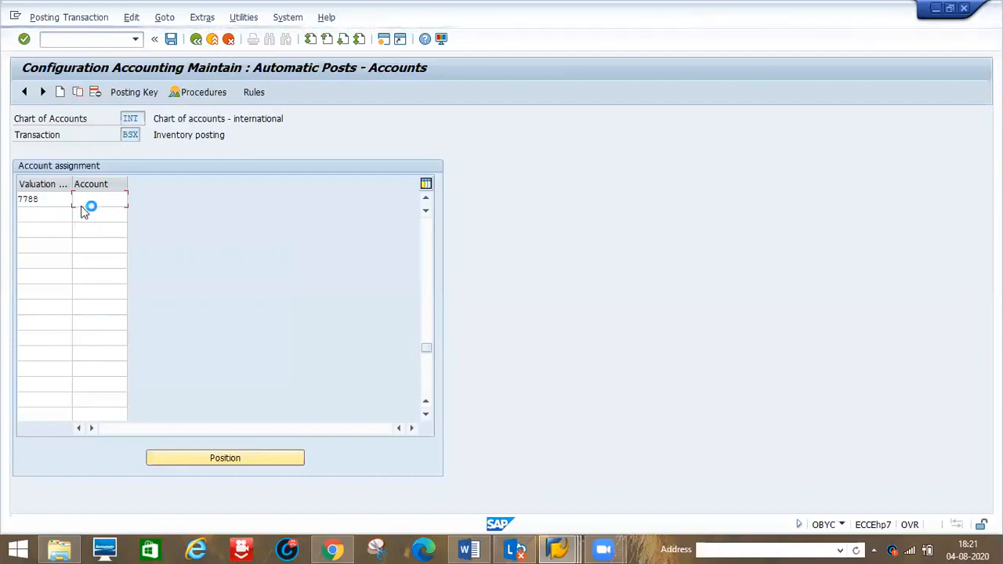
left_click(89, 205)
type("30000")
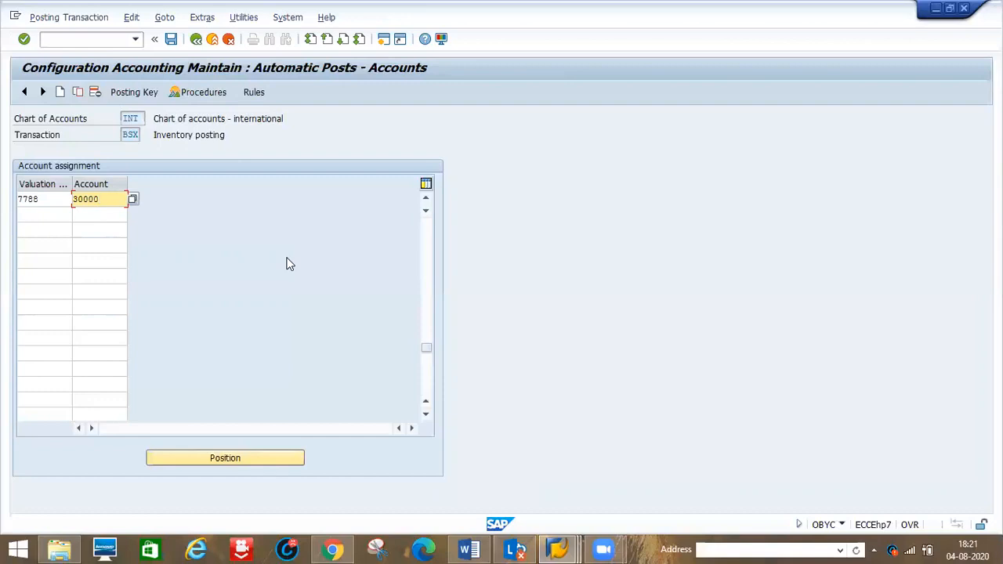
key("Return")
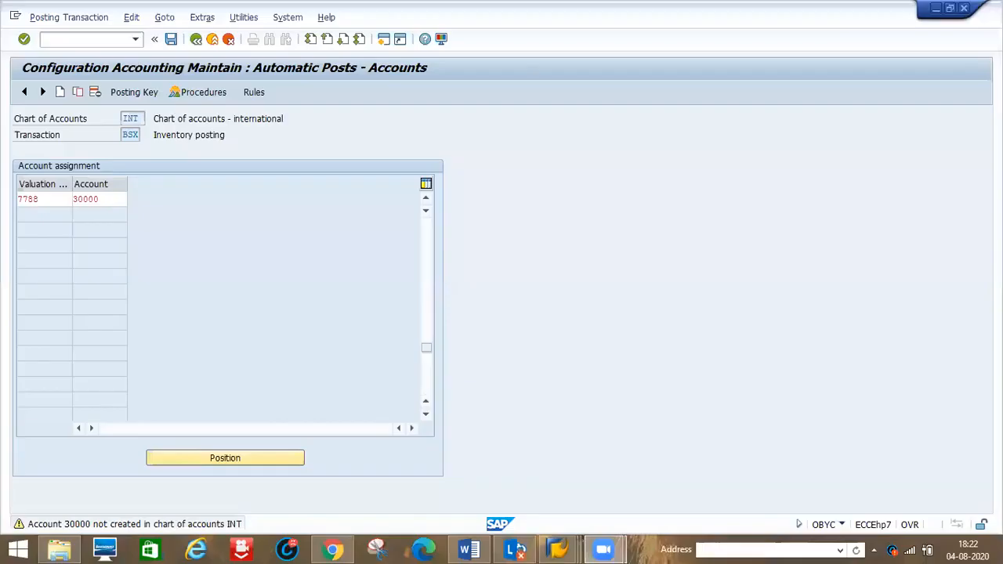
left_click(124, 200)
type("0")
key("Return")
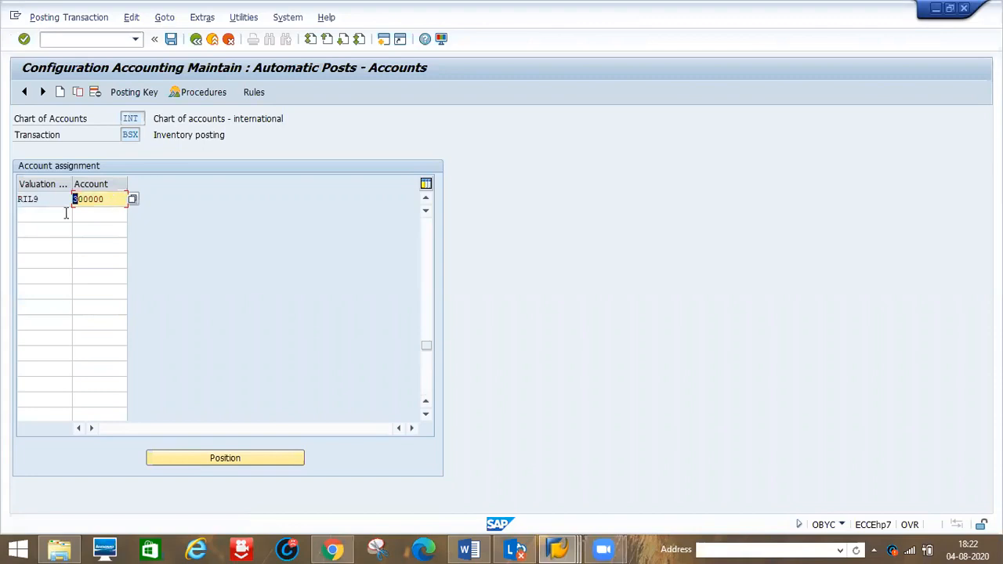
- Position the BSX list at valuation class 7788 to check the new assignment
left_click(465, 225)
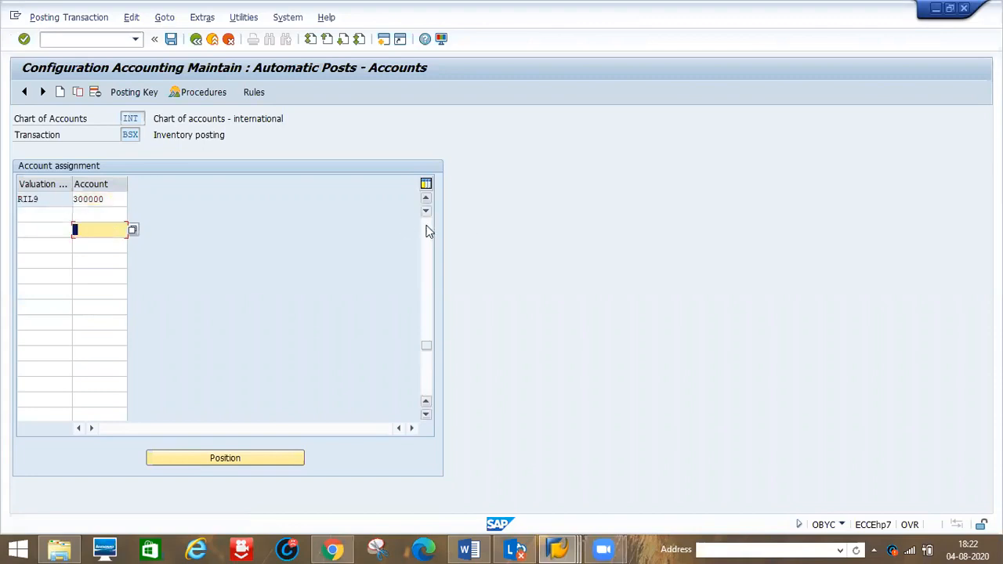
left_click(429, 231)
left_click(428, 231)
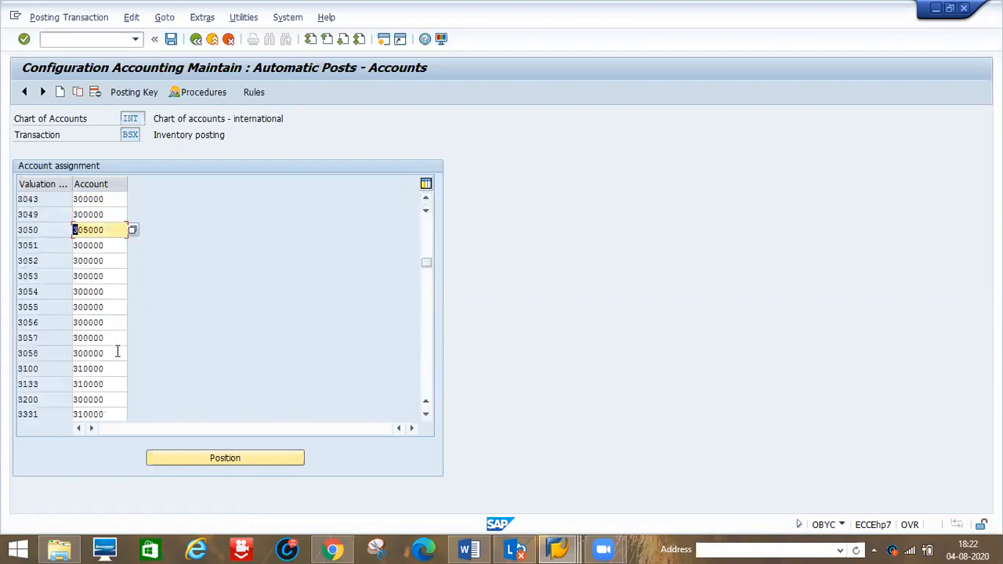
left_click(209, 458)
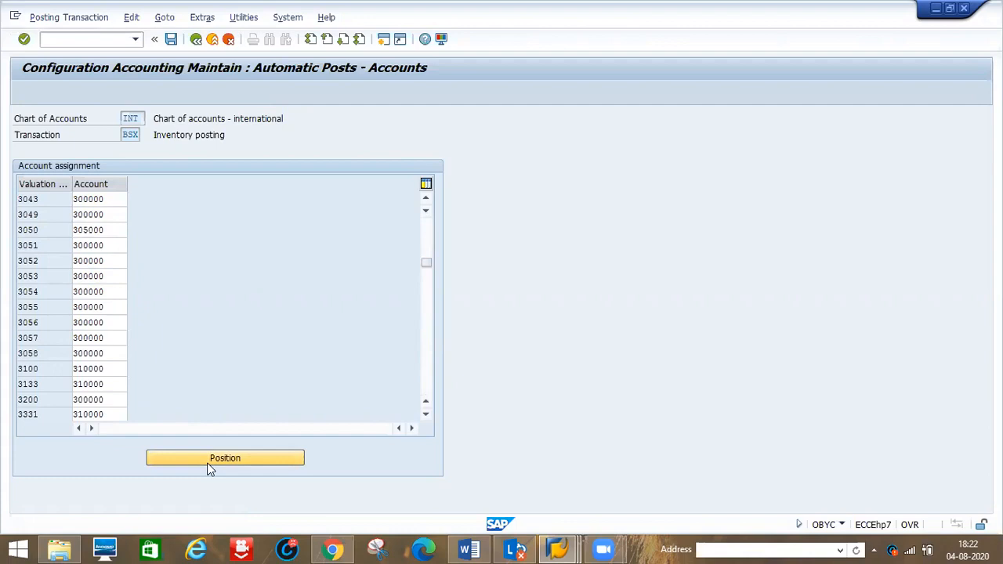
type("7788")
key("Return")
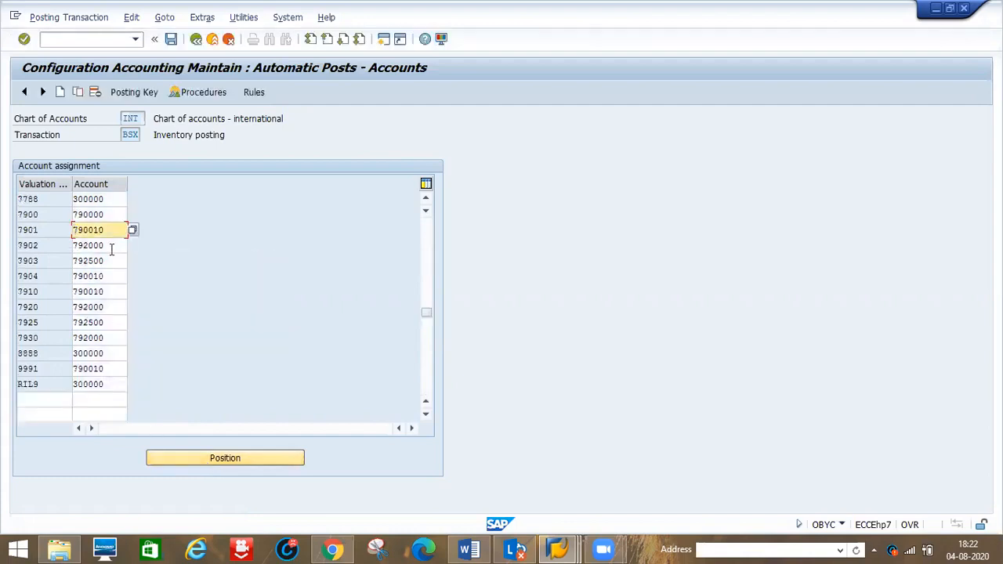
left_click(107, 199)
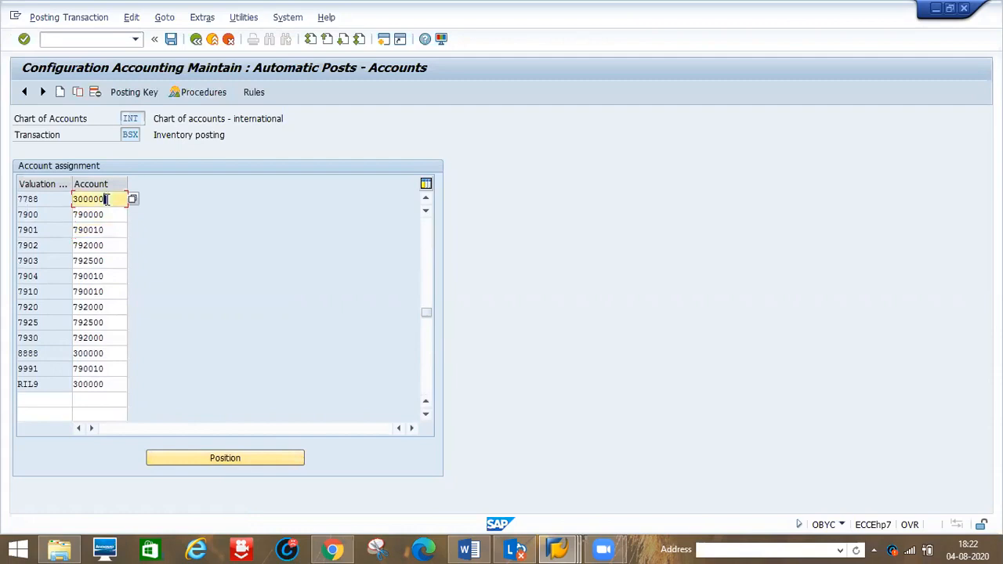
left_click(47, 198)
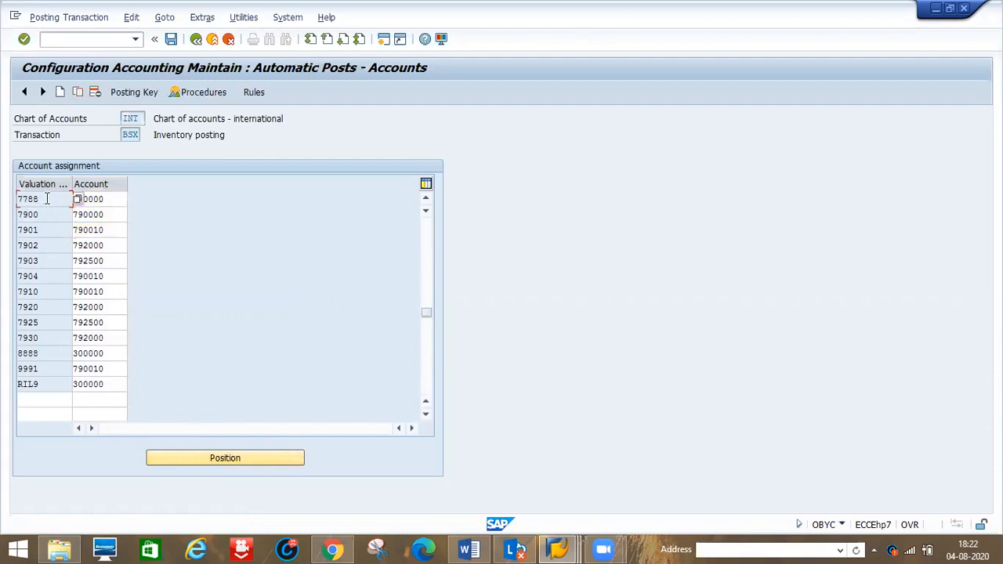
- Save the BSX assignment under the customizing request and return to the procedures list
left_click(168, 41)
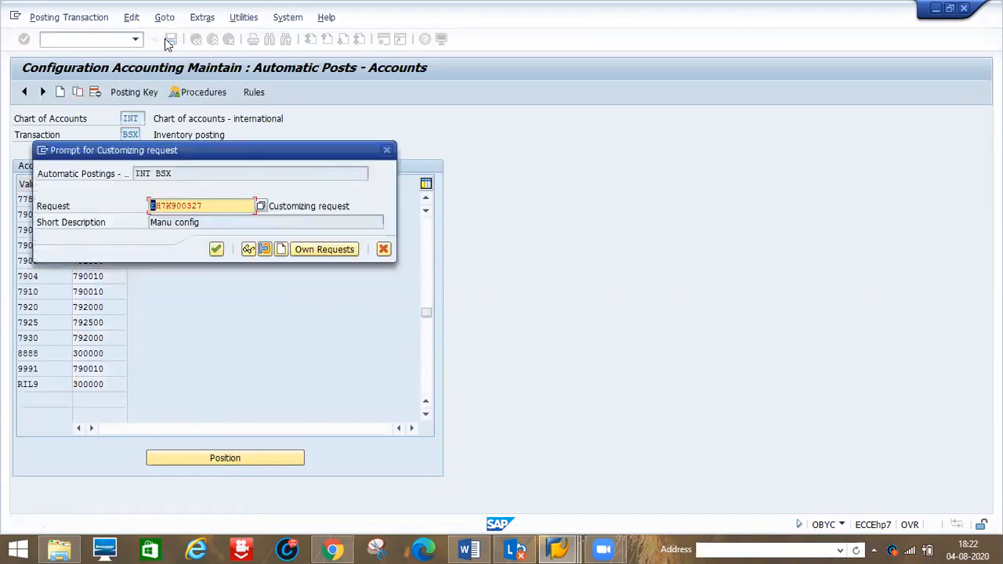
left_click(216, 249)
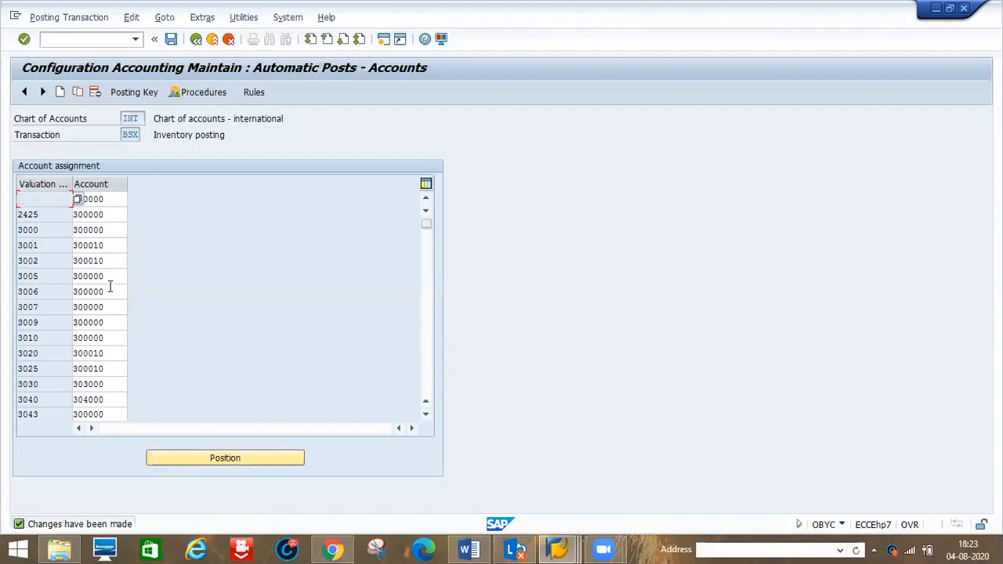
left_click(196, 38)
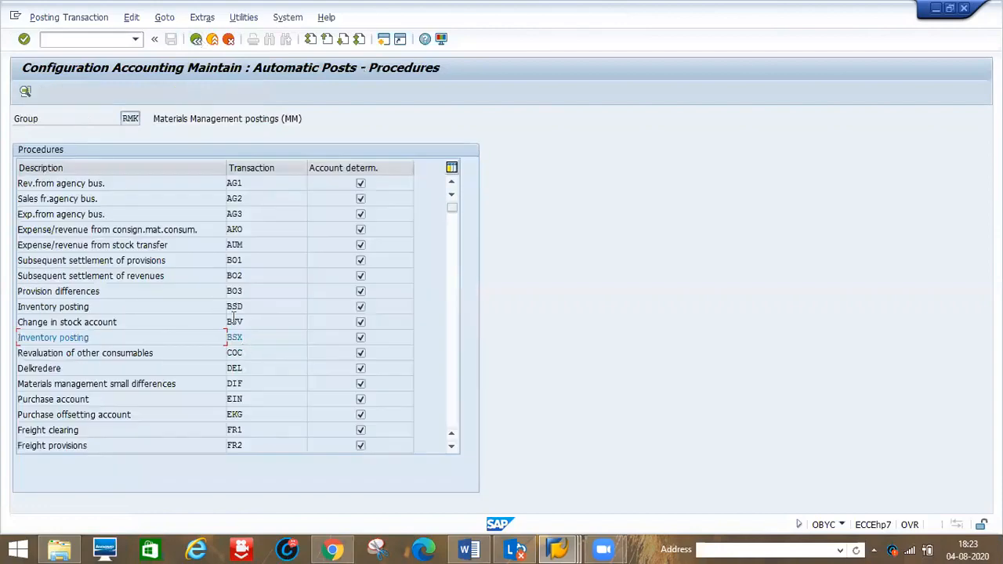
- Open the BSV (change in stock account) assignments and examine the valuation class entries and their G/L accounts
double_click(233, 321)
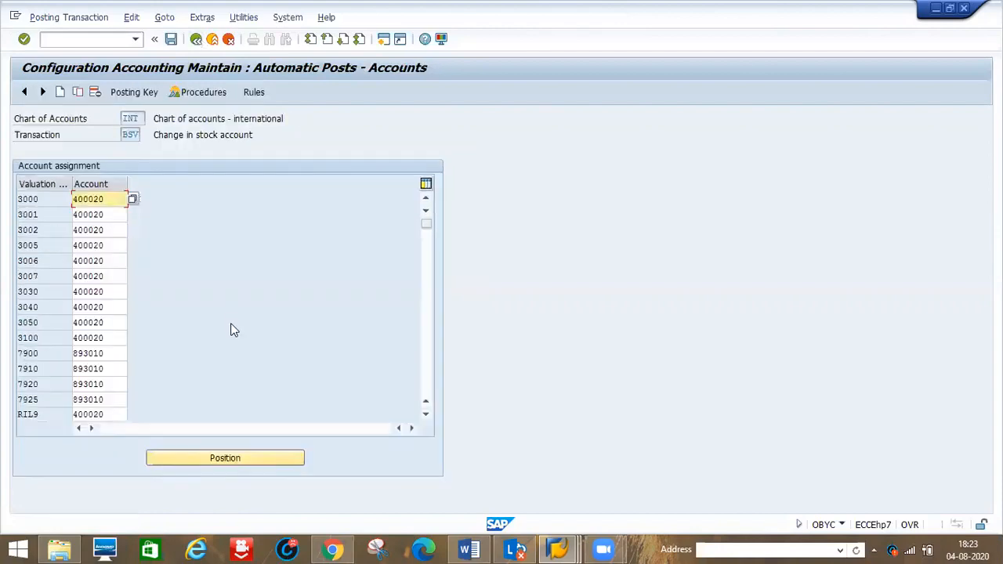
left_click(47, 201)
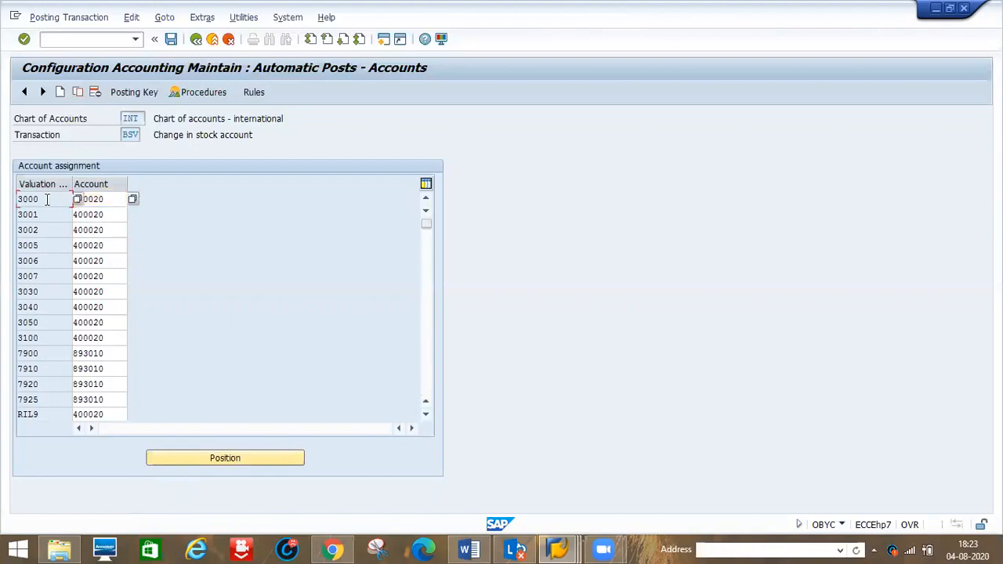
left_click(113, 203)
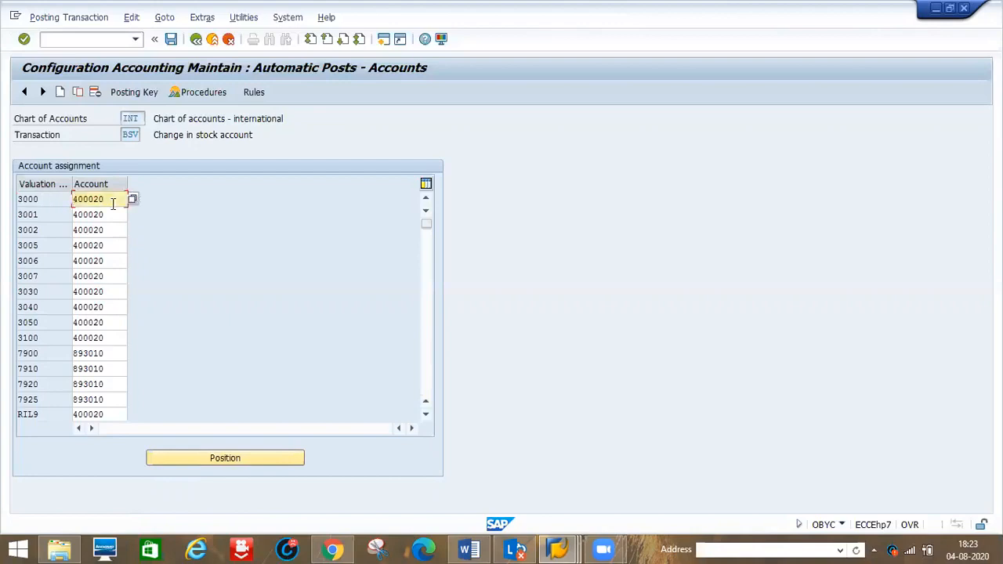
left_click(112, 355)
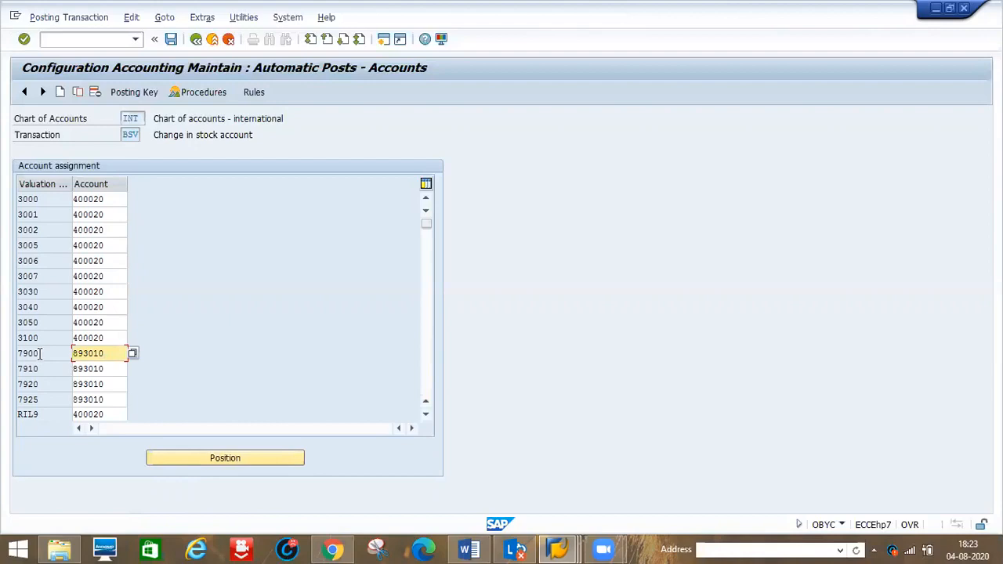
left_click(117, 384)
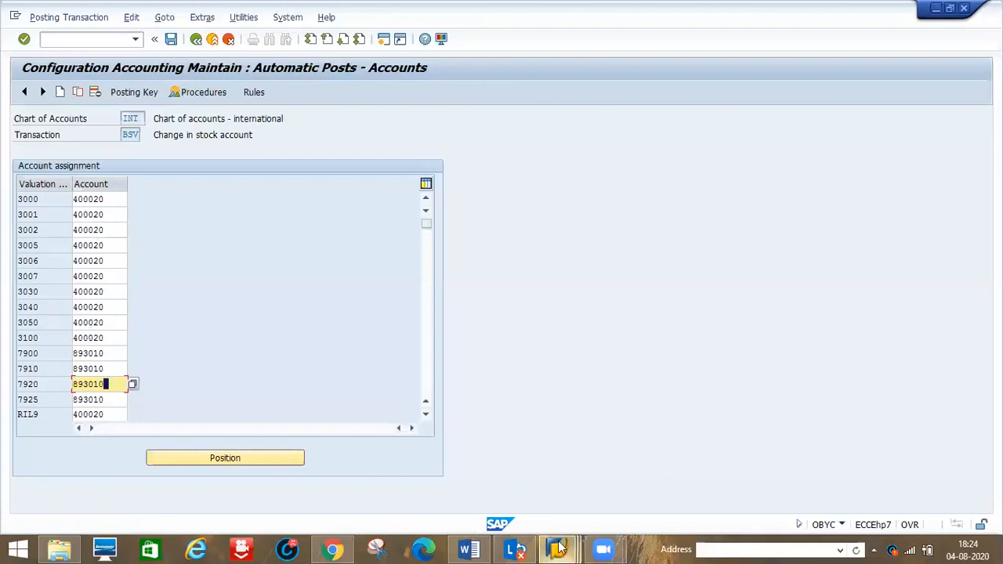
- Switch to the other SAP session and go back to the list of invoice documents
mouse_move(559, 548)
left_click(744, 474)
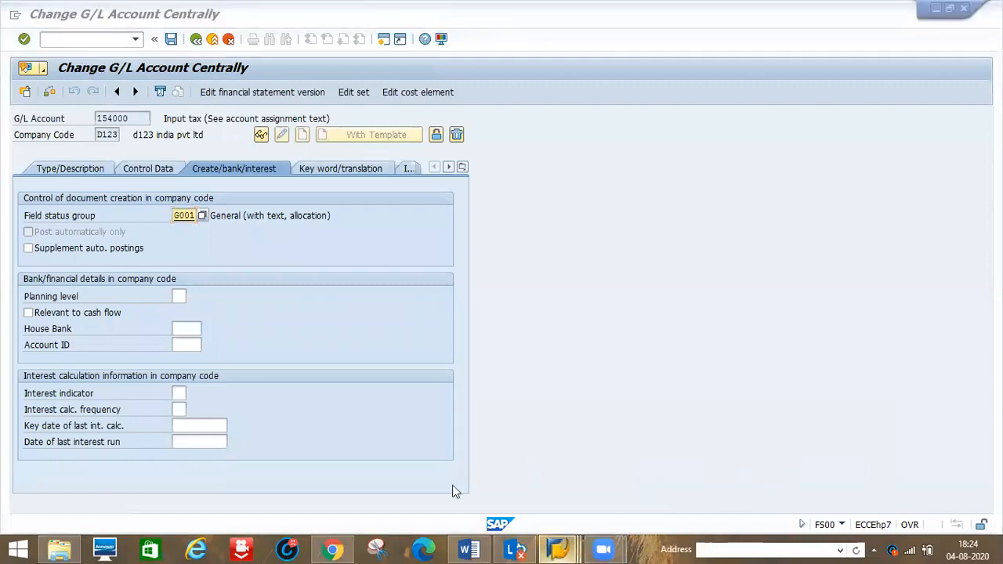
mouse_move(559, 548)
left_click(475, 470)
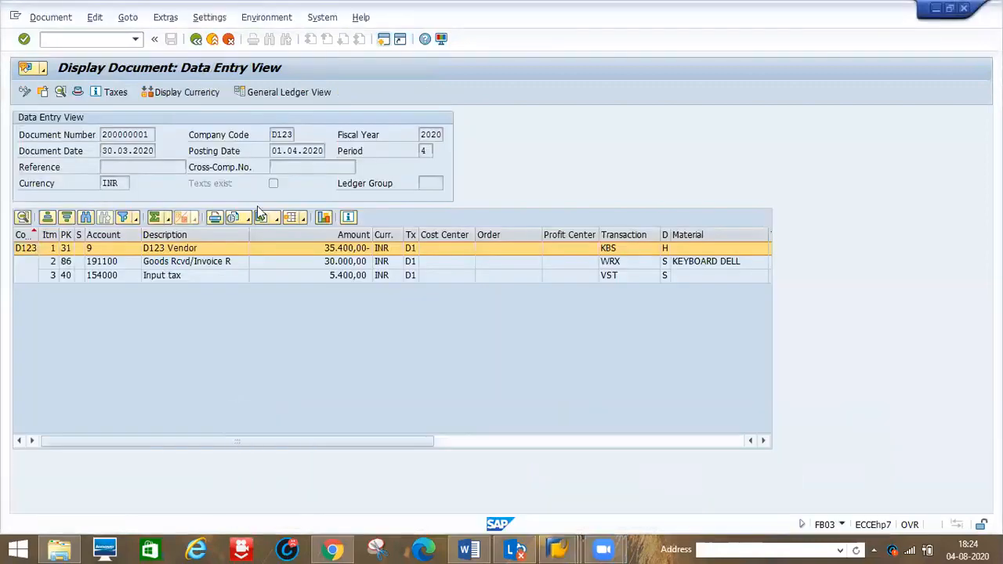
left_click(196, 39)
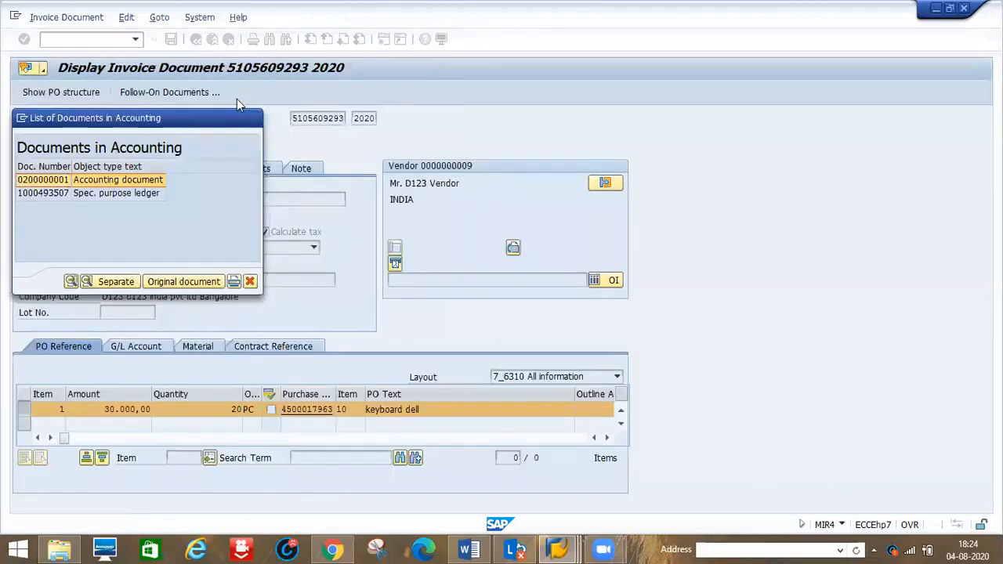
left_click(196, 40)
left_click(196, 39)
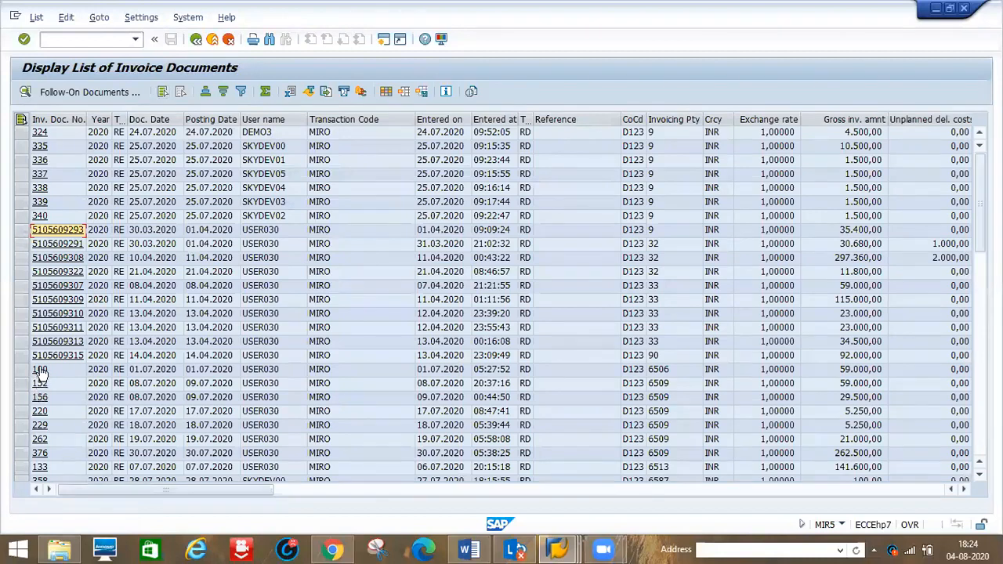
- Open invoice document 100's follow-on accounting document and widen its Transaction and D/C indicator columns
left_click(40, 369)
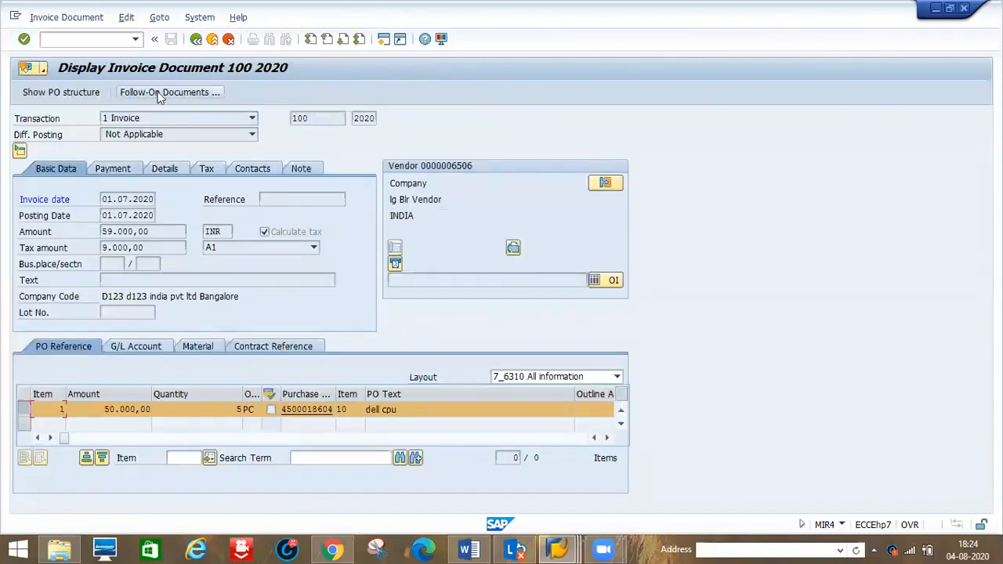
left_click(159, 93)
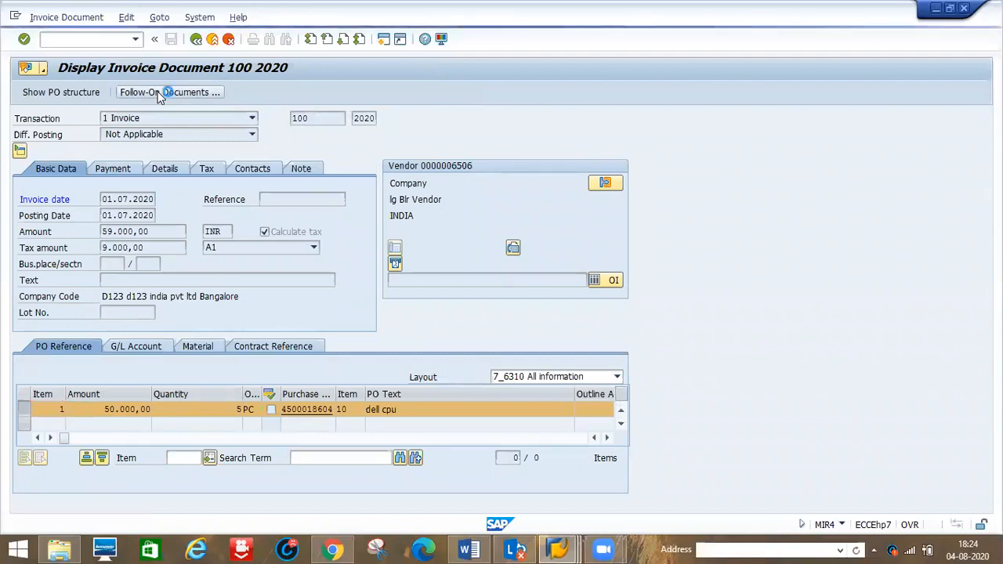
left_click(66, 180)
double_click(67, 180)
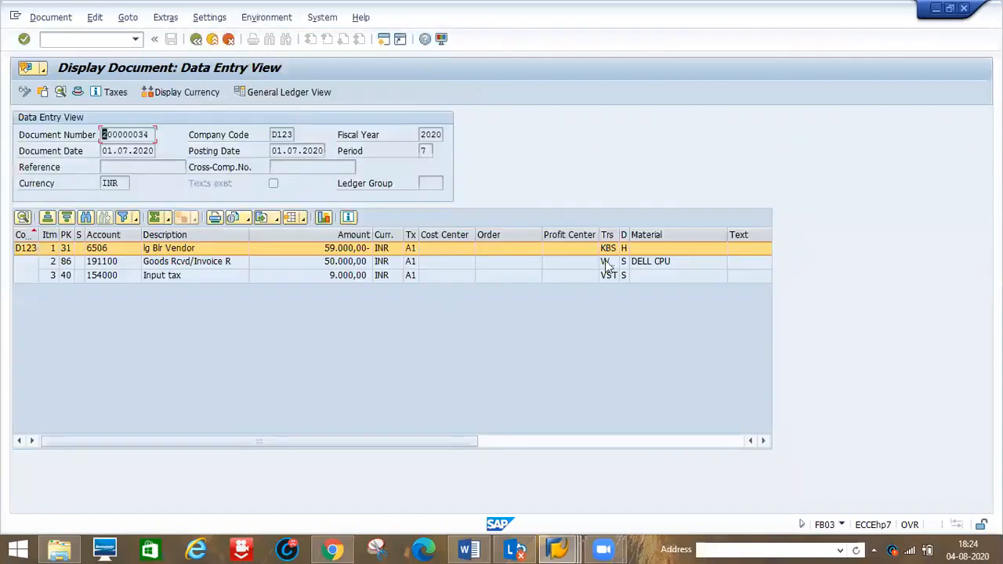
left_click_drag(618, 233, 655, 228)
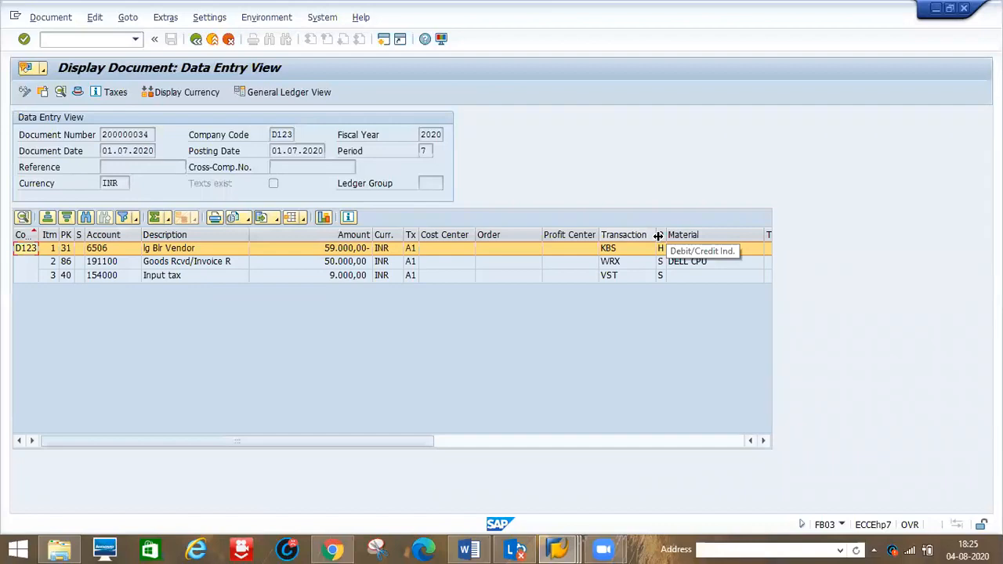
left_click_drag(663, 228, 697, 228)
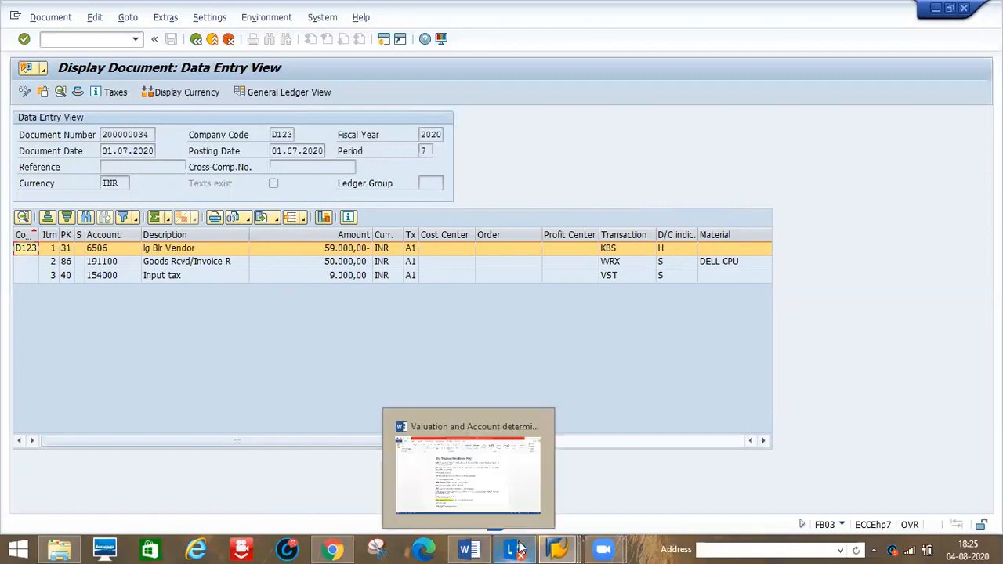
- Switch to the Word notes on valuation and account determination and read the transaction key list and diagram
mouse_move(470, 548)
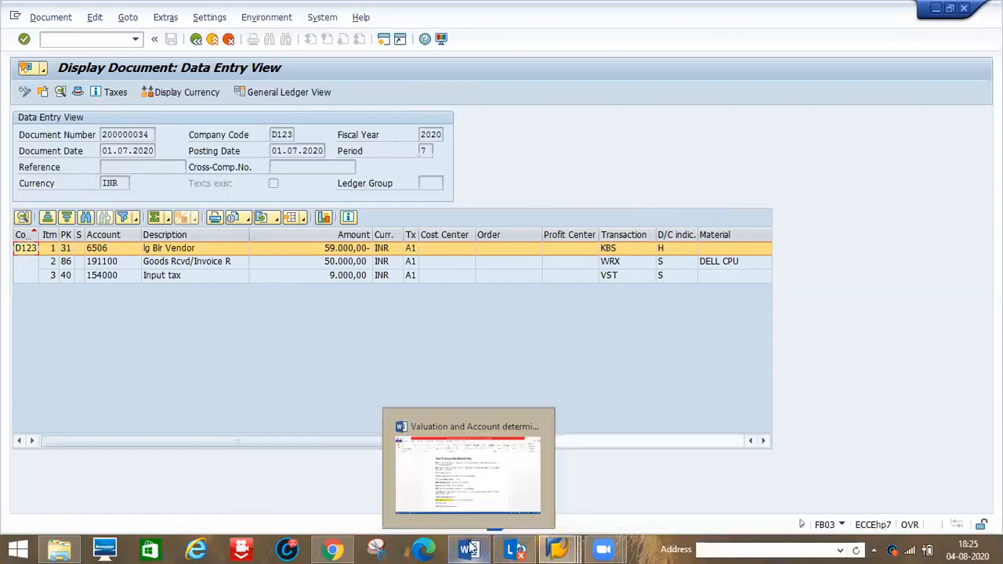
left_click(436, 442)
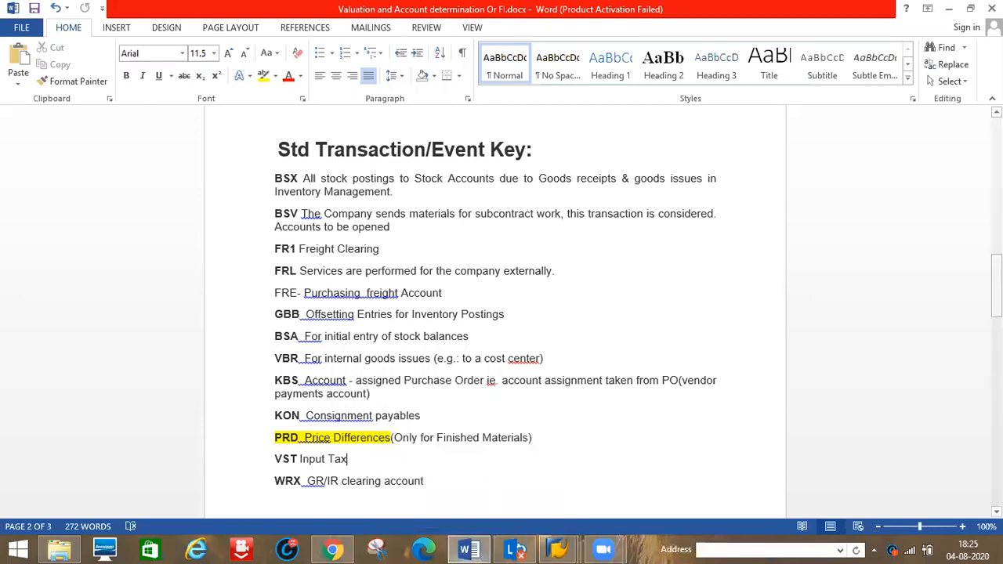
left_click_drag(995, 287, 995, 315)
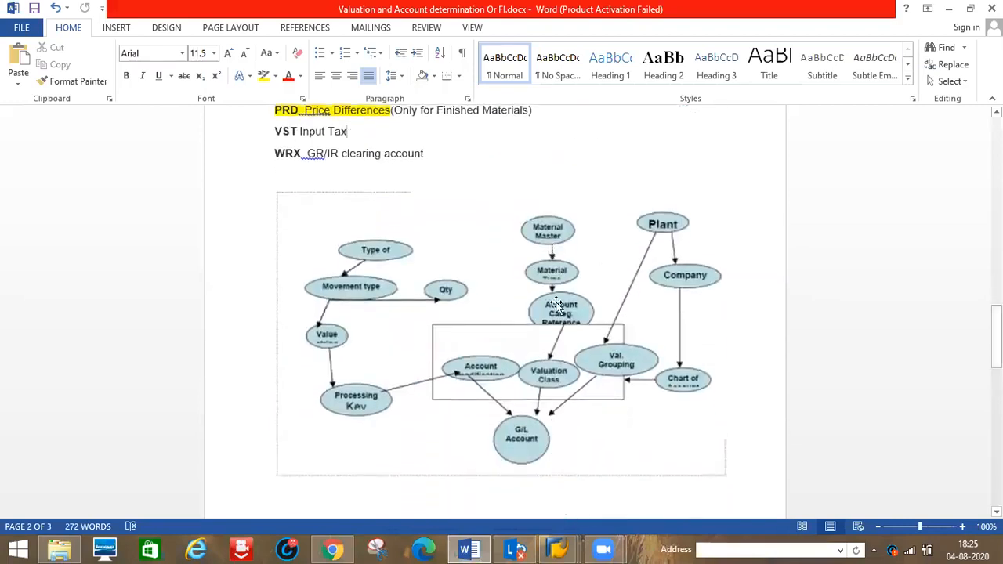